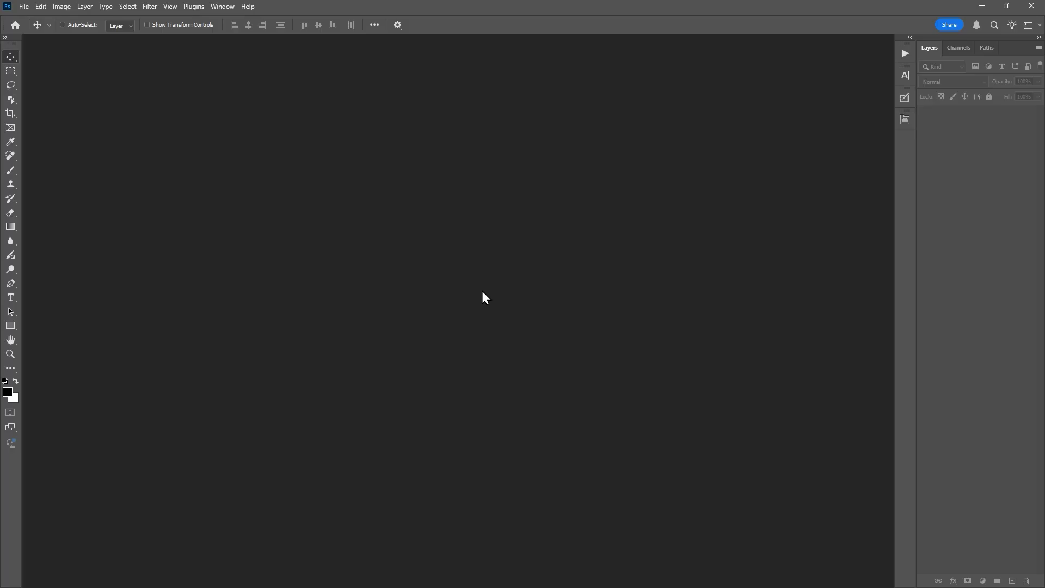
Create a new 3000 x 3000 px RGB document at 300 ppi with transparent background contents
{"action": "left_click", "coordinate": [24, 6]}
{"action": "left_click", "coordinate": [36, 20]}
{"action": "left_click", "coordinate": [641, 199]}
{"action": "left_click", "coordinate": [641, 233]}
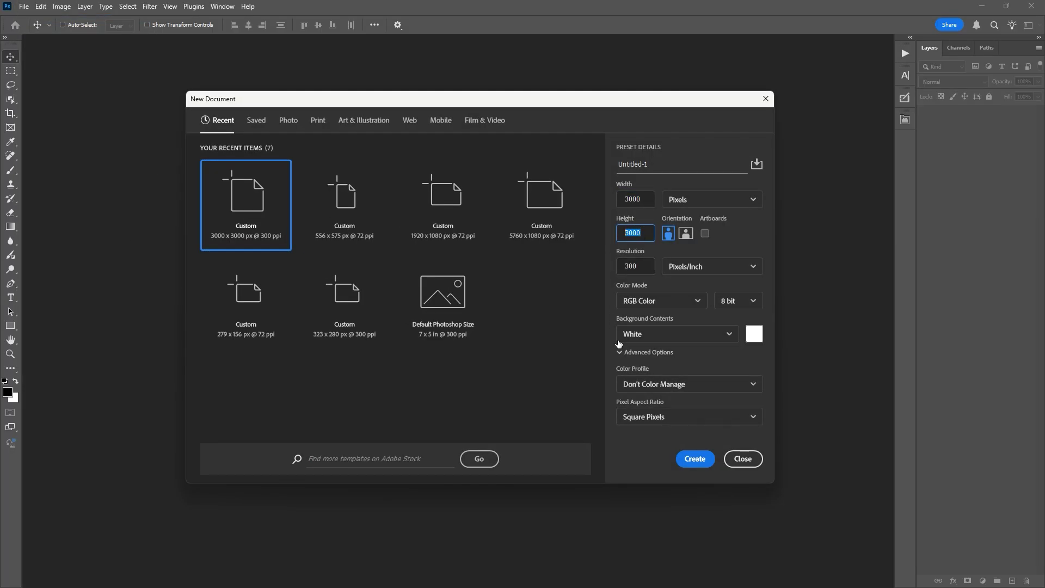
{"action": "left_click", "coordinate": [675, 334]}
{"action": "left_click", "coordinate": [639, 408]}
{"action": "left_click", "coordinate": [696, 459]}
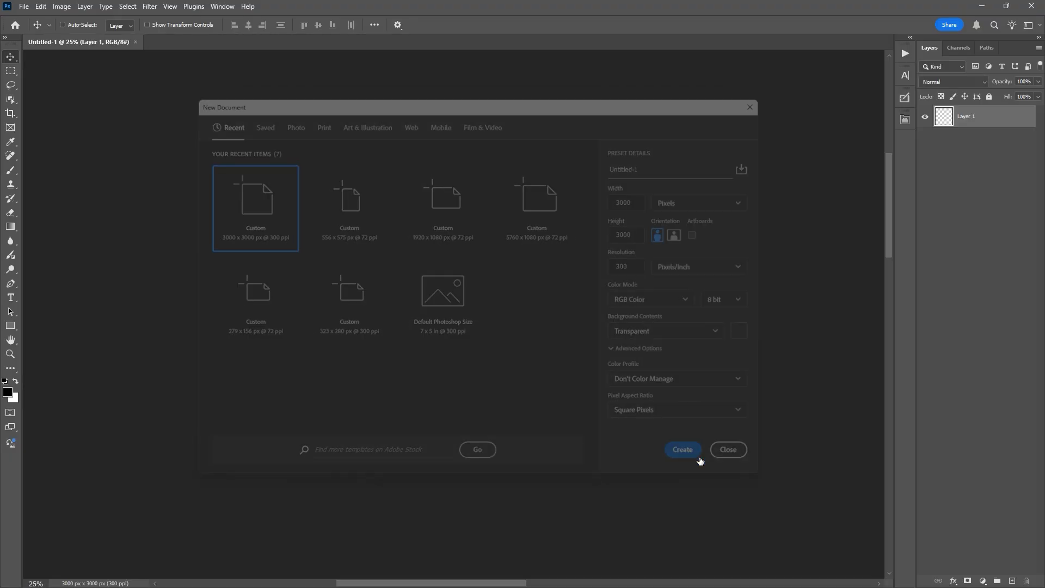
Open Product.png from the Stock Images folder and bring the bottle's pump into close view
{"action": "left_click", "coordinate": [23, 6]}
{"action": "left_click", "coordinate": [29, 29]}
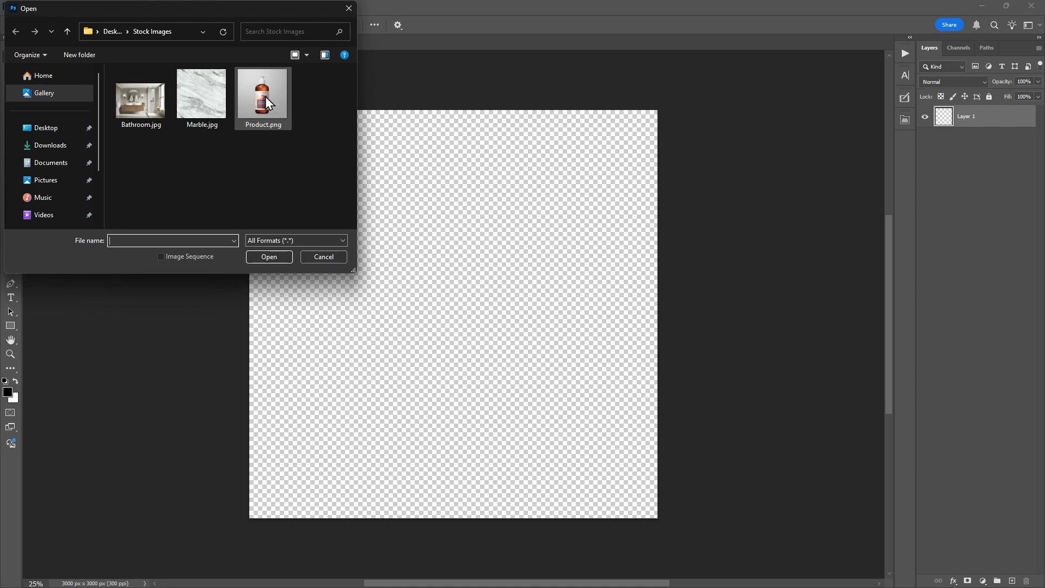
{"action": "double_click", "coordinate": [265, 96]}
{"action": "scroll", "coordinate": [415, 476], "scroll_direction": "up", "scroll_amount": 3}
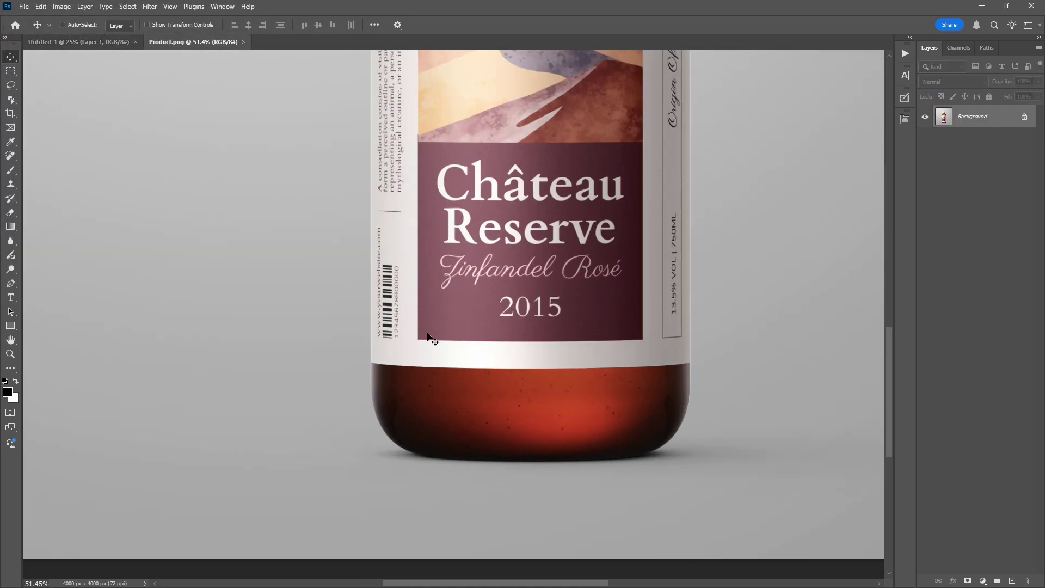
{"action": "left_click_drag", "start_coordinate": [490, 136], "coordinate": [375, 476]}
{"action": "left_click_drag", "start_coordinate": [433, 109], "coordinate": [418, 273]}
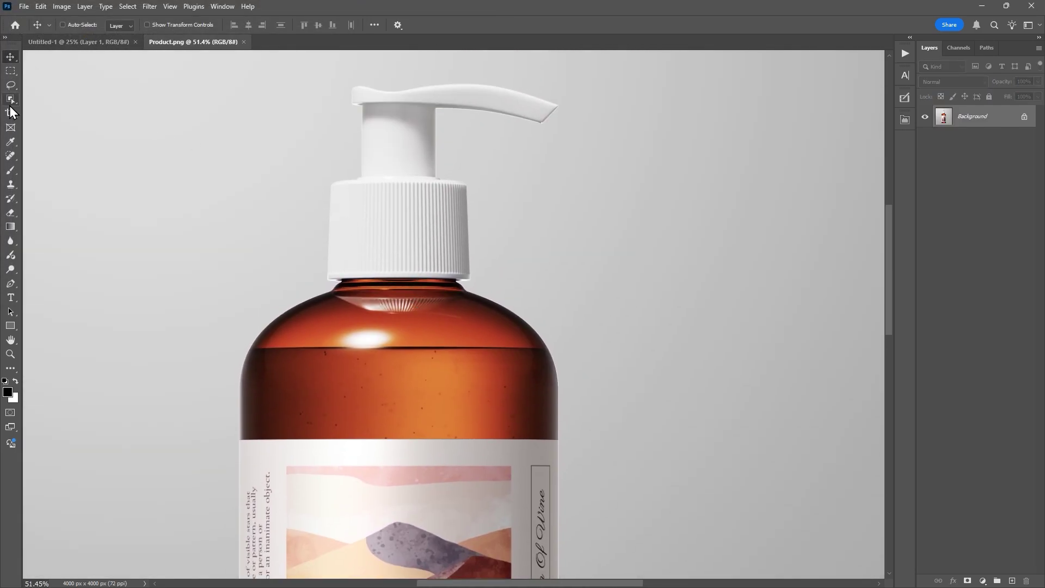
Try to select the bottle automatically with Select Subject, check its edges around the cap, and deselect
{"action": "left_click", "coordinate": [10, 100]}
{"action": "left_click", "coordinate": [401, 25]}
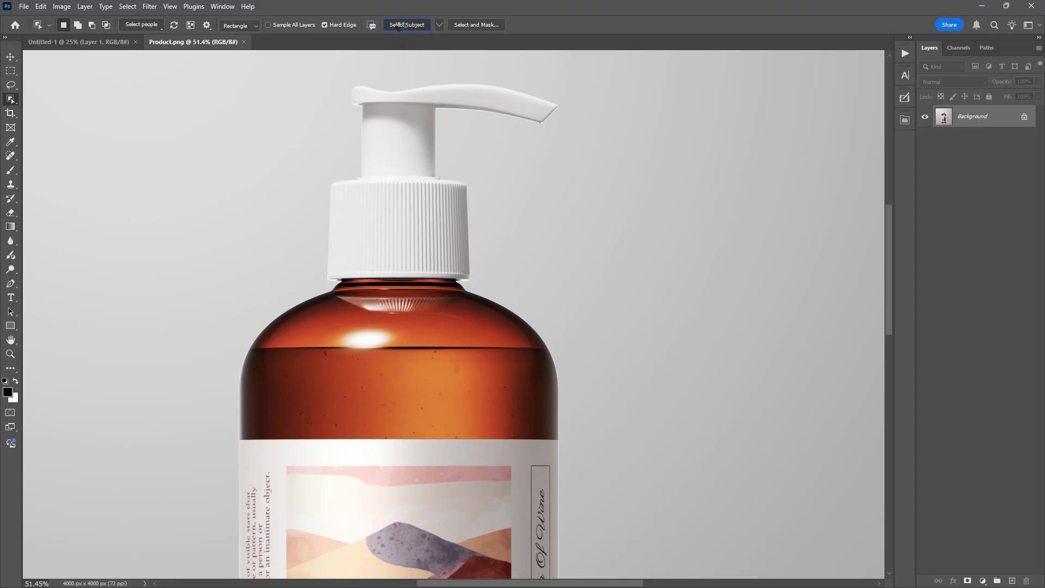
{"action": "scroll", "coordinate": [354, 94], "scroll_direction": "up", "scroll_amount": 5}
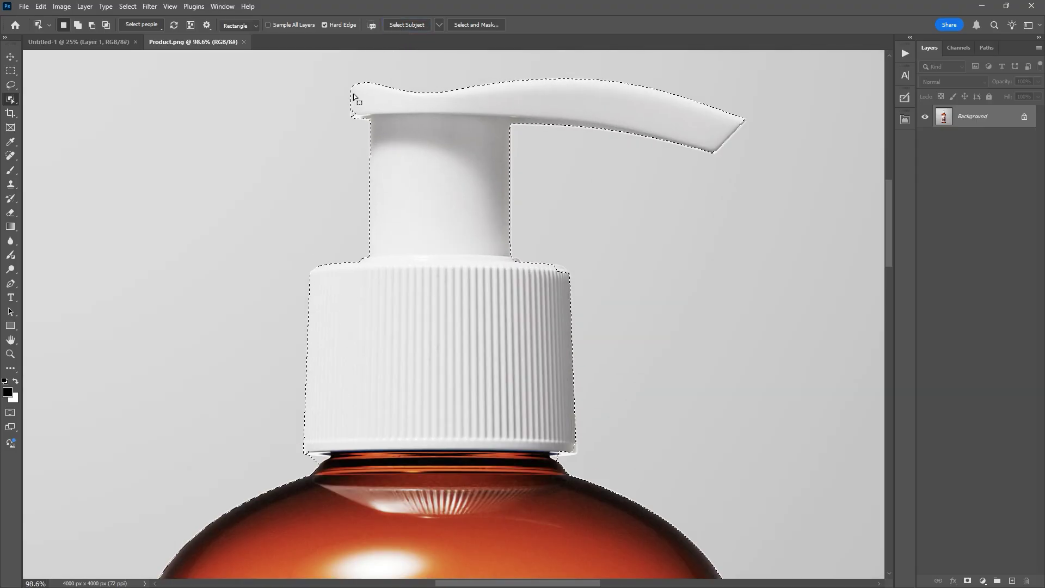
{"action": "scroll", "coordinate": [316, 206], "scroll_direction": "down", "scroll_amount": 10}
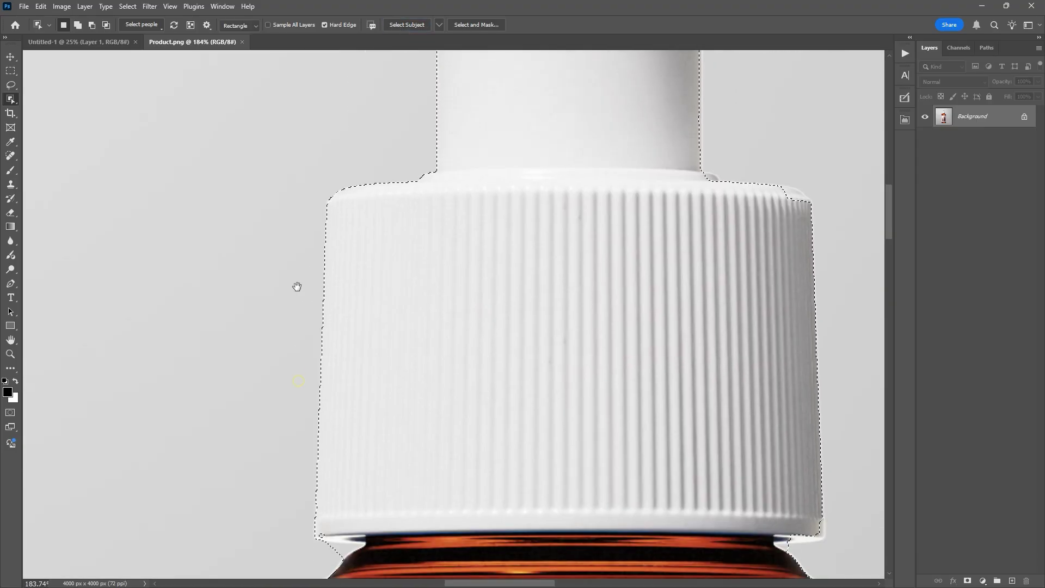
{"action": "scroll", "coordinate": [270, 338], "scroll_direction": "down", "scroll_amount": 5}
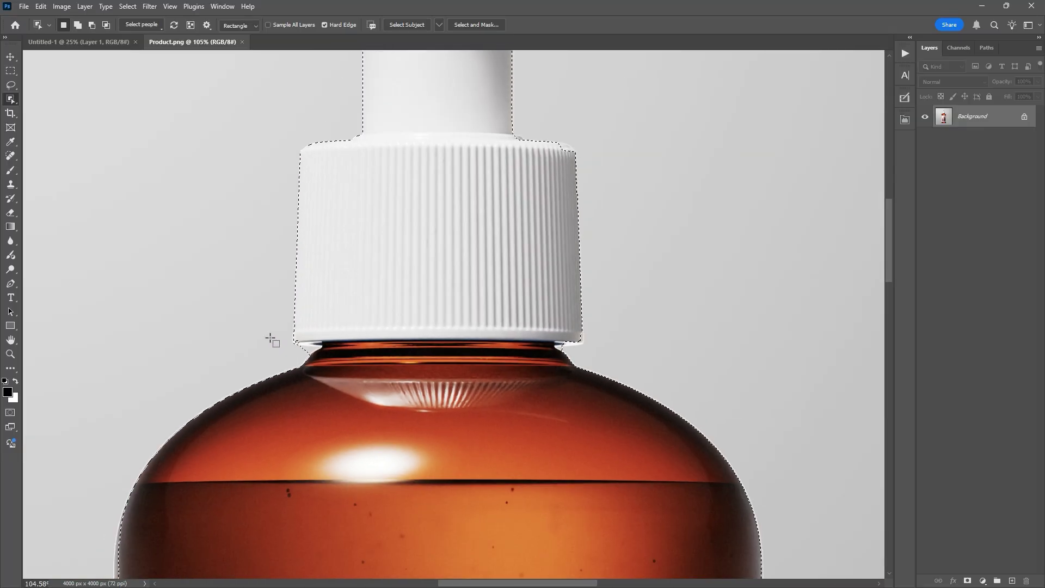
{"action": "left_click", "coordinate": [128, 6]}
{"action": "left_click", "coordinate": [131, 30]}
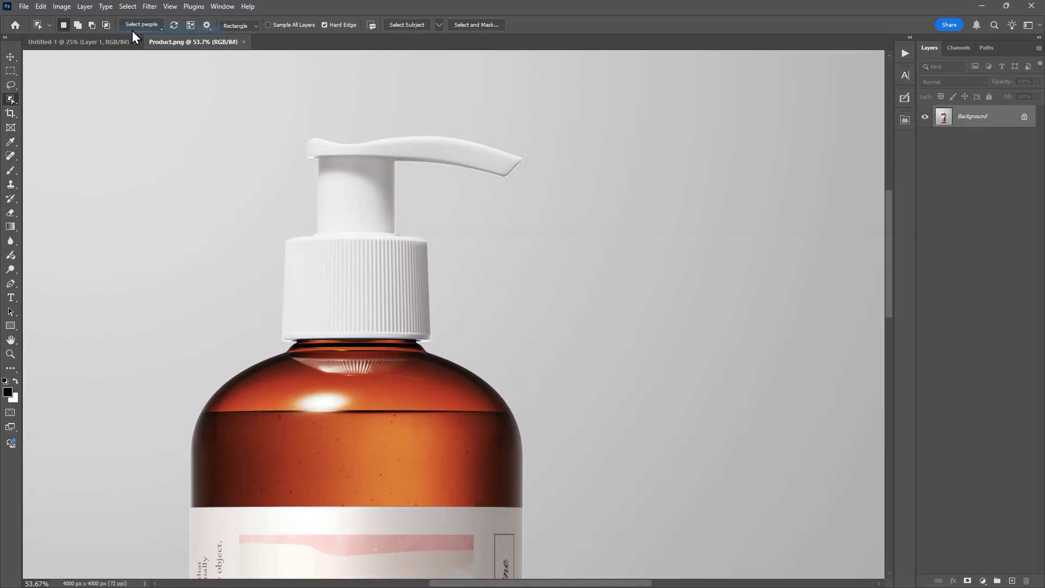
Start a Pen tool path at the pump stem and trace the nozzle's rounded back end and upper edge
{"action": "left_click", "coordinate": [10, 283]}
{"action": "scroll", "coordinate": [327, 147], "scroll_direction": "up", "scroll_amount": 5}
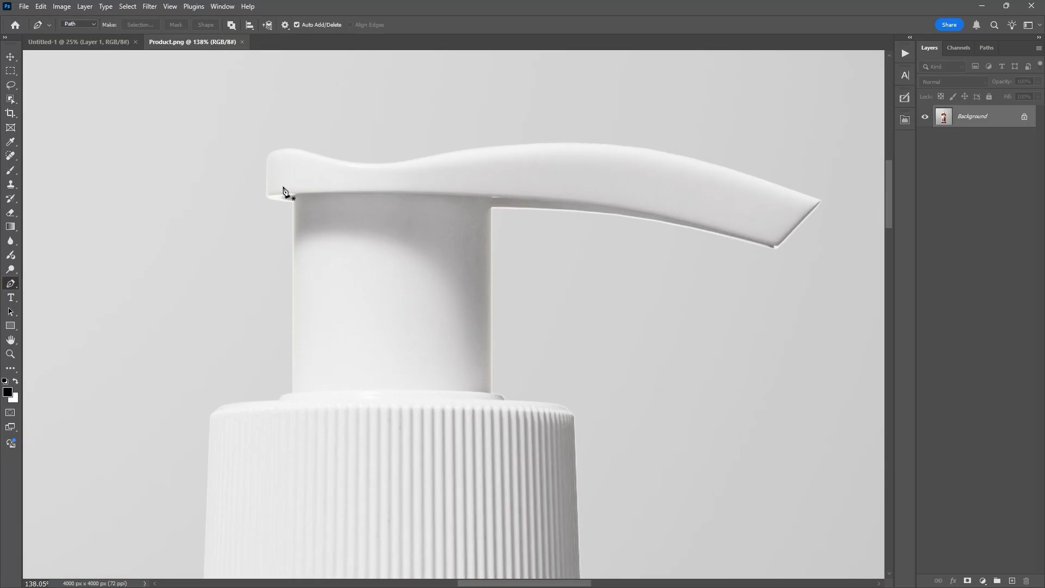
{"action": "left_click", "coordinate": [292, 206]}
{"action": "scroll", "coordinate": [267, 200], "scroll_direction": "up", "scroll_amount": 3}
{"action": "left_click_drag", "start_coordinate": [246, 193], "coordinate": [242, 181]}
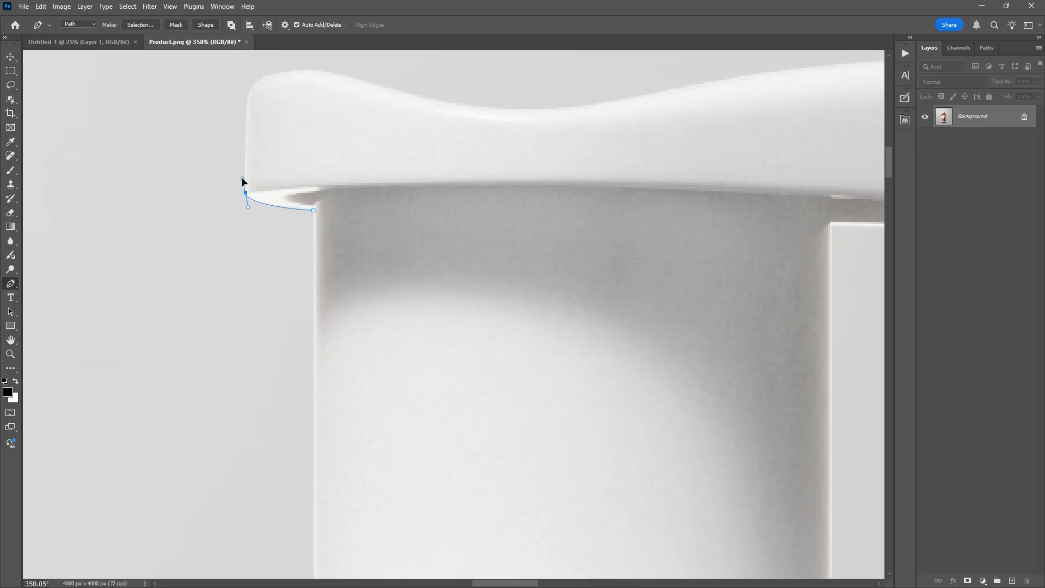
{"action": "left_click", "coordinate": [246, 102]}
{"action": "left_click_drag", "start_coordinate": [324, 72], "coordinate": [397, 90]}
{"action": "left_click_drag", "start_coordinate": [613, 100], "coordinate": [723, 81]}
{"action": "left_click_drag", "start_coordinate": [847, 63], "coordinate": [879, 60]}
Continue the path along the rest of the nozzle's top, around its tip and back under to the pump stem
{"action": "scroll", "coordinate": [848, 71], "scroll_direction": "down", "scroll_amount": 3}
{"action": "left_click_drag", "start_coordinate": [870, 82], "coordinate": [378, 109]}
{"action": "left_click_drag", "start_coordinate": [552, 96], "coordinate": [627, 108]}
{"action": "left_click_drag", "start_coordinate": [784, 157], "coordinate": [840, 180]}
{"action": "left_click_drag", "start_coordinate": [871, 190], "coordinate": [854, 208]}
{"action": "left_click_drag", "start_coordinate": [794, 273], "coordinate": [765, 267]}
{"action": "left_click_drag", "start_coordinate": [517, 214], "coordinate": [439, 208]}
{"action": "left_click", "coordinate": [291, 202]}
Trace the path down the right side of the pump stem and ribbed cap to the bottle's neck
{"action": "left_click_drag", "start_coordinate": [304, 479], "coordinate": [312, 227]}
{"action": "left_click", "coordinate": [298, 279]}
{"action": "left_click_drag", "start_coordinate": [322, 291], "coordinate": [324, 297]}
{"action": "left_click", "coordinate": [444, 317]}
{"action": "mouse_move", "coordinate": [390, 296]}
{"action": "left_mouse_down"}
{"action": "mouse_move", "coordinate": [419, 300]}
{"action": "mouse_move", "coordinate": [369, 328]}
{"action": "left_mouse_up"}
{"action": "scroll", "coordinate": [381, 326], "scroll_direction": "up", "scroll_amount": 4}
{"action": "left_click", "coordinate": [214, 348]}
{"action": "left_click_drag", "start_coordinate": [279, 395], "coordinate": [312, 442]}
{"action": "scroll", "coordinate": [345, 460], "scroll_direction": "down", "scroll_amount": 5}
Extend the path around the bottle's right shoulder and down its right side
{"action": "left_click_drag", "start_coordinate": [461, 262], "coordinate": [506, 333]}
{"action": "scroll", "coordinate": [506, 333], "scroll_direction": "down", "scroll_amount": 3}
{"action": "left_click_drag", "start_coordinate": [425, 313], "coordinate": [427, 354]}
{"action": "left_click_drag", "start_coordinate": [426, 435], "coordinate": [424, 109]}
{"action": "scroll", "coordinate": [419, 233], "scroll_direction": "up", "scroll_amount": 5}
{"action": "left_click", "coordinate": [419, 233]}
Trace the path around the rounded base of the bottle from its right corner to its left corner
{"action": "left_click_drag", "start_coordinate": [431, 348], "coordinate": [640, 277]}
{"action": "left_click_drag", "start_coordinate": [417, 381], "coordinate": [268, 395]}
{"action": "scroll", "coordinate": [267, 395], "scroll_direction": "down", "scroll_amount": 3}
{"action": "left_click_drag", "start_coordinate": [163, 392], "coordinate": [816, 392]}
{"action": "left_click_drag", "start_coordinate": [614, 403], "coordinate": [501, 401]}
{"action": "left_click_drag", "start_coordinate": [333, 382], "coordinate": [291, 370]}
Trace the path up the bottle's left side and around its left shoulder to the neck
{"action": "left_click_drag", "start_coordinate": [156, 269], "coordinate": [210, 489]}
{"action": "left_click", "coordinate": [73, 431]}
{"action": "left_click_drag", "start_coordinate": [206, 167], "coordinate": [338, 52]}
{"action": "left_click", "coordinate": [206, 167], "text": "alt"}
{"action": "left_click_drag", "start_coordinate": [352, 89], "coordinate": [285, 223]}
{"action": "left_click_drag", "start_coordinate": [217, 252], "coordinate": [262, 228]}
{"action": "left_click", "coordinate": [368, 184]}
Trace the left side of the cap and pump stem and close the path at its starting point
{"action": "scroll", "coordinate": [367, 184], "scroll_direction": "up", "scroll_amount": 5}
{"action": "left_click", "coordinate": [358, 308]}
{"action": "left_click", "coordinate": [397, 278]}
{"action": "scroll", "coordinate": [272, 357], "scroll_direction": "up", "scroll_amount": 5}
{"action": "scroll", "coordinate": [489, 220], "scroll_direction": "down", "scroll_amount": 2}
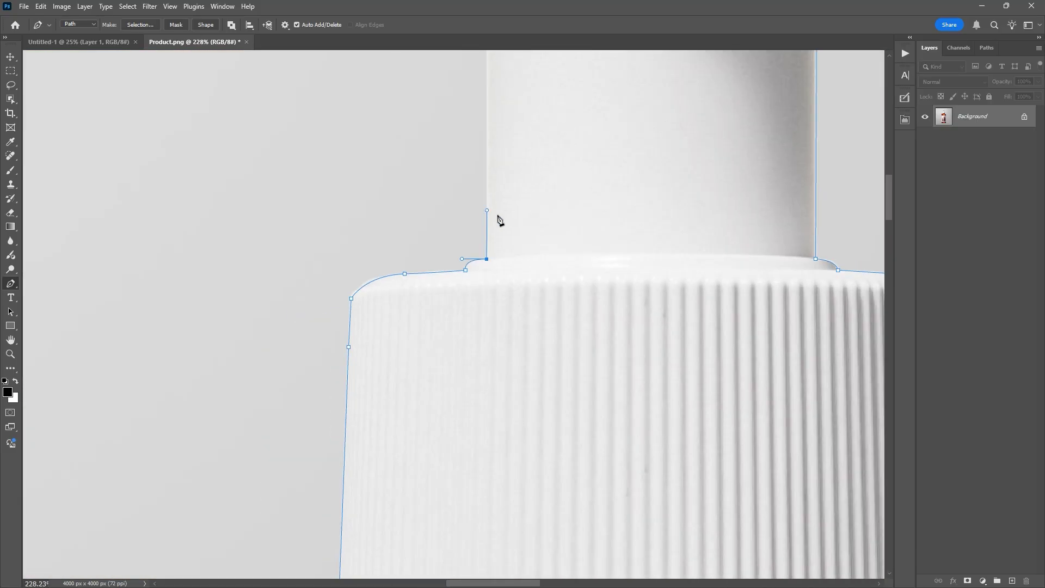
{"action": "scroll", "coordinate": [488, 231], "scroll_direction": "up", "scroll_amount": 4}
{"action": "left_click", "coordinate": [465, 186]}
{"action": "scroll", "coordinate": [224, 279], "scroll_direction": "down", "scroll_amount": 10}
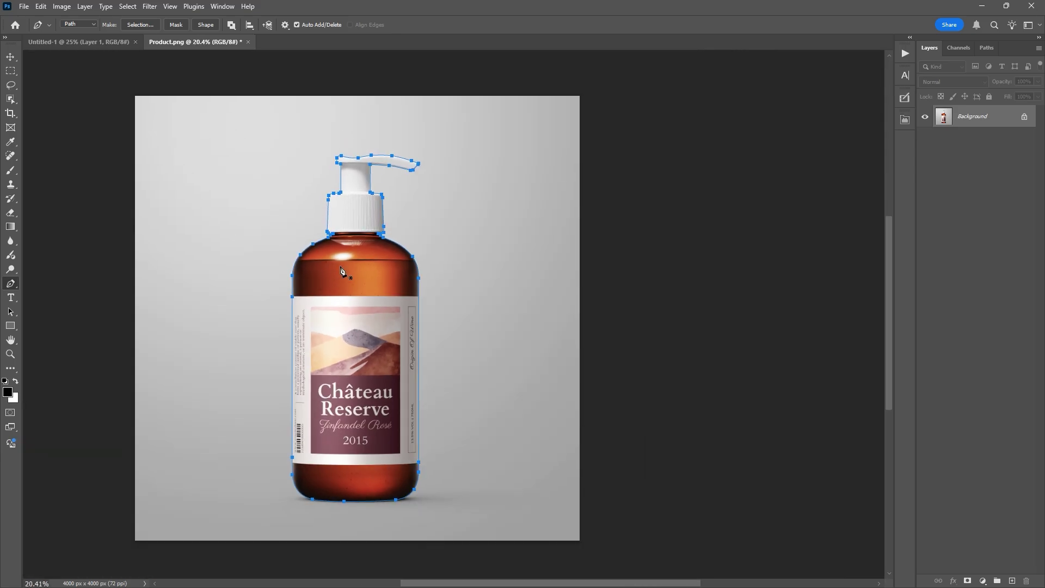
Convert the bottle path to a new anti-aliased selection with a 0-pixel feather and copy the bottle
{"action": "right_click", "coordinate": [364, 297]}
{"action": "left_click", "coordinate": [382, 313]}
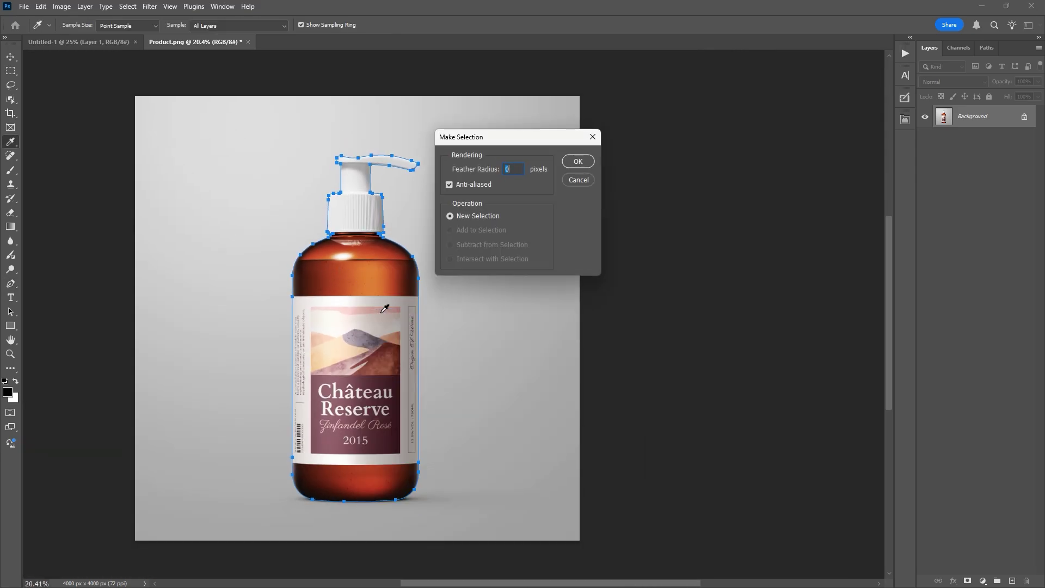
{"action": "left_click", "coordinate": [575, 162]}
{"action": "key", "text": "ctrl+c"}
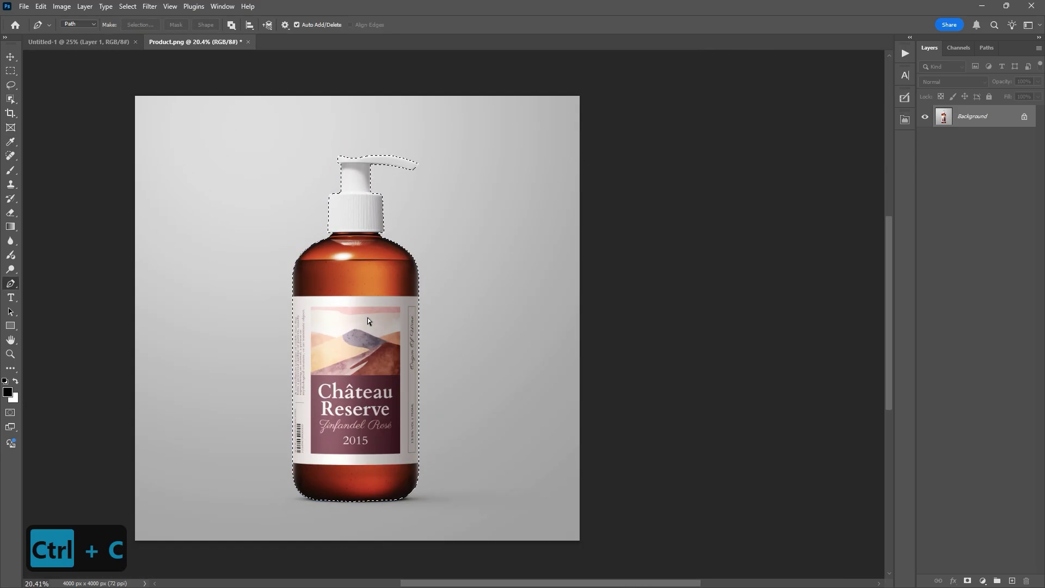
Paste the bottle into the Untitled-1 document, scale it to 58.56% and place it horizontally centred, slightly below the middle
{"action": "left_click", "coordinate": [116, 45]}
{"action": "left_click", "coordinate": [10, 56]}
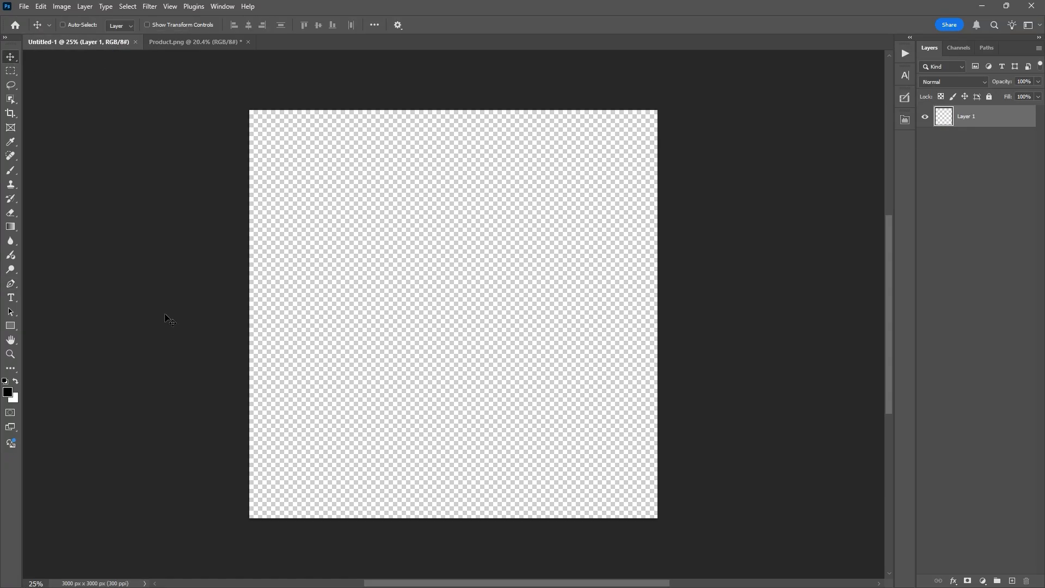
{"action": "key", "text": "ctrl+v"}
{"action": "key", "text": "ctrl+t"}
{"action": "left_click_drag", "start_coordinate": [532, 110], "coordinate": [500, 201]}
{"action": "left_click_drag", "start_coordinate": [450, 356], "coordinate": [449, 370]}
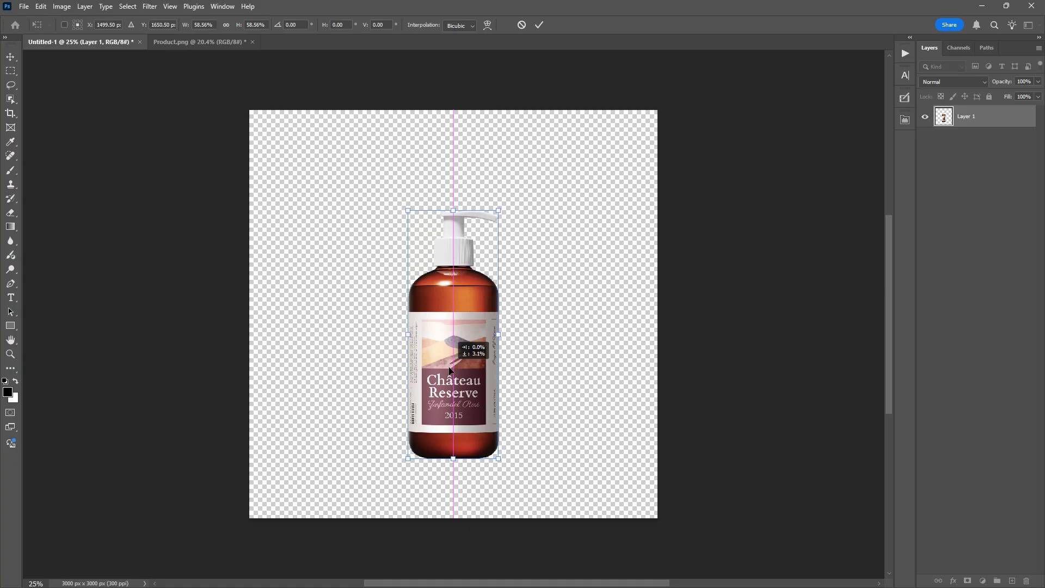
{"action": "left_click", "coordinate": [542, 23]}
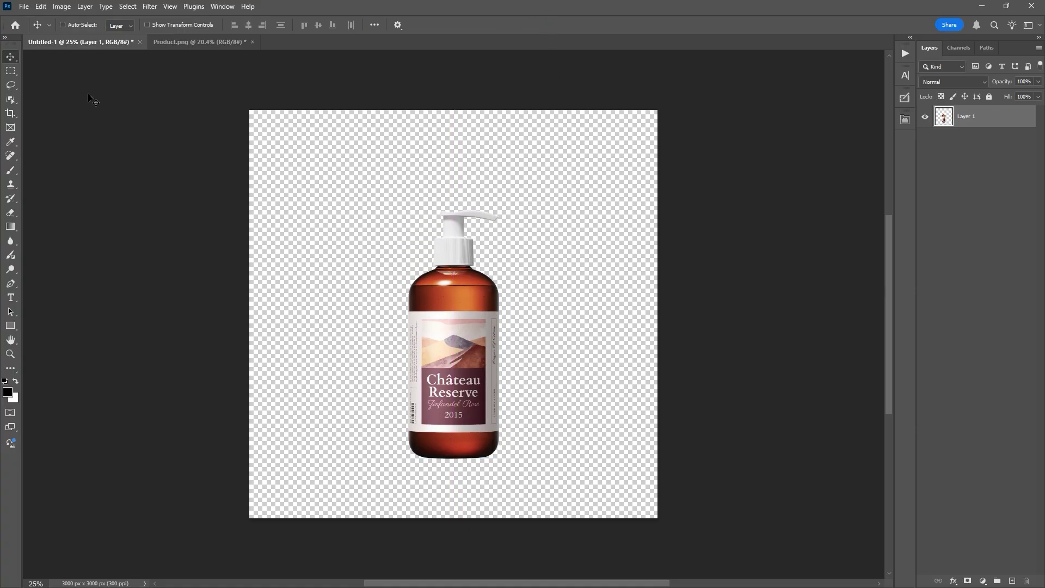
Open Bathroom.jpg and copy the entire image
{"action": "left_click", "coordinate": [24, 7]}
{"action": "left_click", "coordinate": [34, 30]}
{"action": "left_click", "coordinate": [134, 96]}
{"action": "left_click", "coordinate": [264, 258]}
{"action": "key", "text": "ctrl+a"}
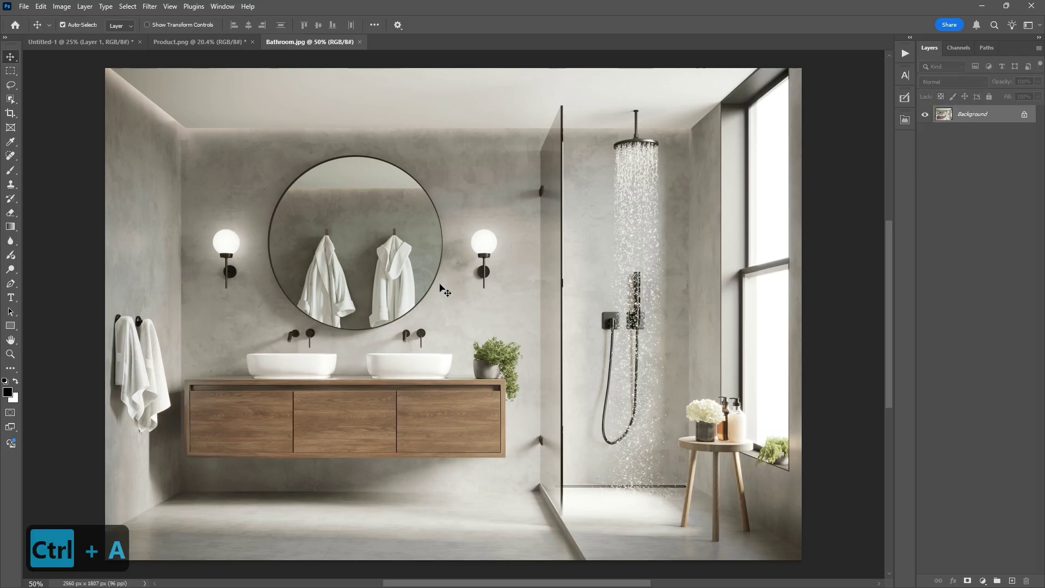
{"action": "key", "text": "ctrl+c"}
Paste the bathroom image into the Untitled-1 document and scale it to about 166% so it fills the canvas
{"action": "key", "text": "ctrl+Tab"}
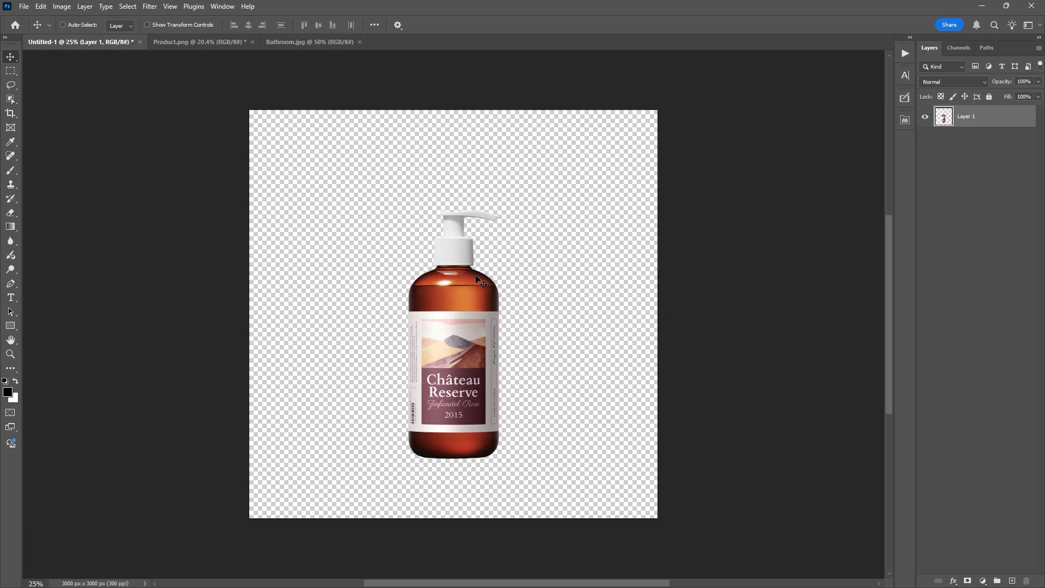
{"action": "key", "text": "ctrl+v"}
{"action": "key", "text": "ctrl+t"}
{"action": "left_click_drag", "start_coordinate": [625, 191], "coordinate": [746, 117]}
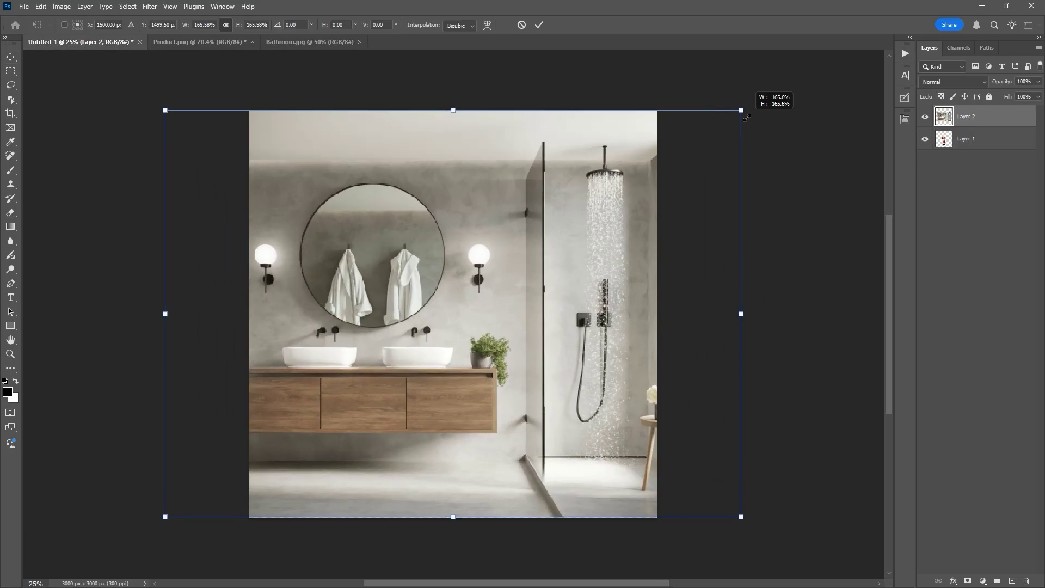
{"action": "key", "text": "Return"}
Move the bathroom layer beneath the bottle layer and rename it Background
{"action": "left_click_drag", "start_coordinate": [966, 116], "coordinate": [947, 155]}
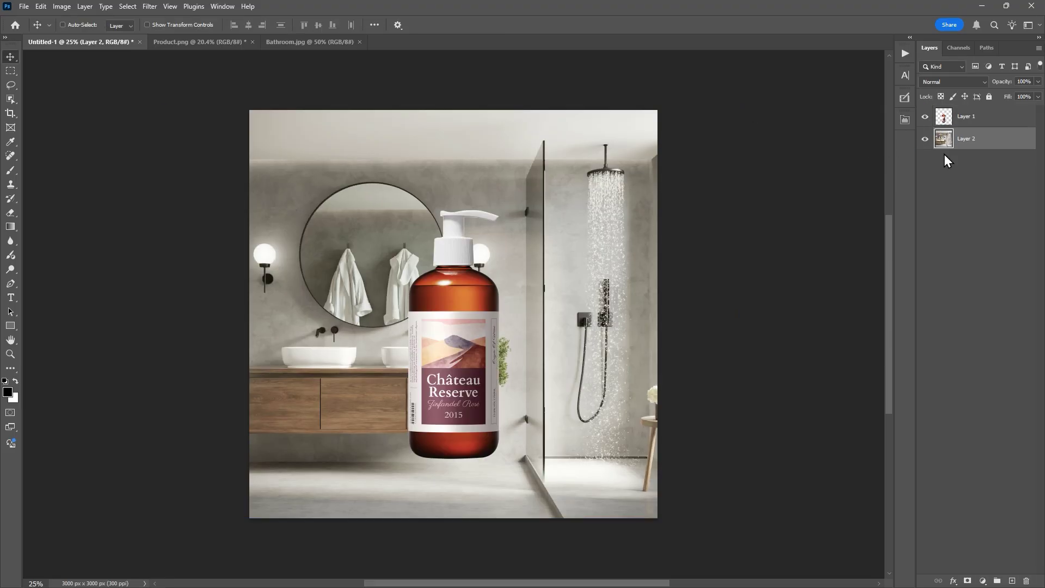
{"action": "double_click", "coordinate": [966, 139]}
{"action": "type", "text": "Backgrtoundd"}
{"action": "key", "text": "Return"}
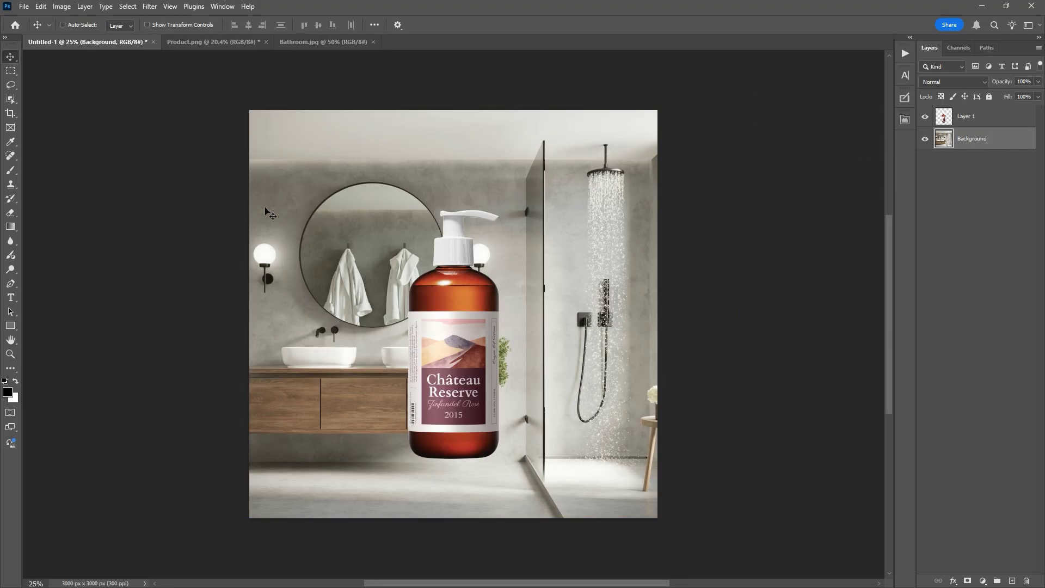
Open Marble.jpg and copy a circular selection spanning nearly the whole marble image
{"action": "left_click", "coordinate": [24, 6]}
{"action": "left_click", "coordinate": [26, 31]}
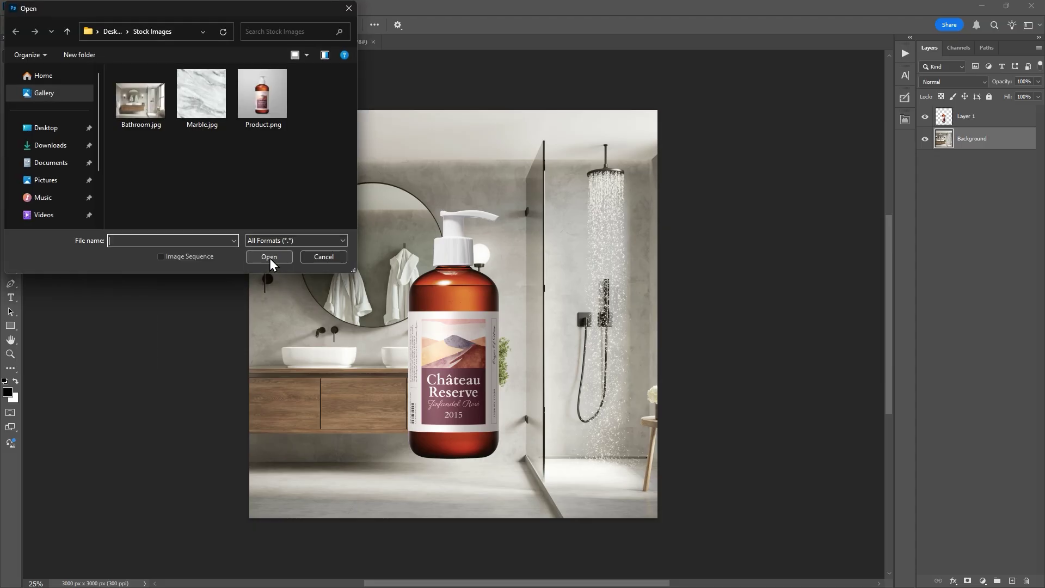
{"action": "double_click", "coordinate": [201, 98]}
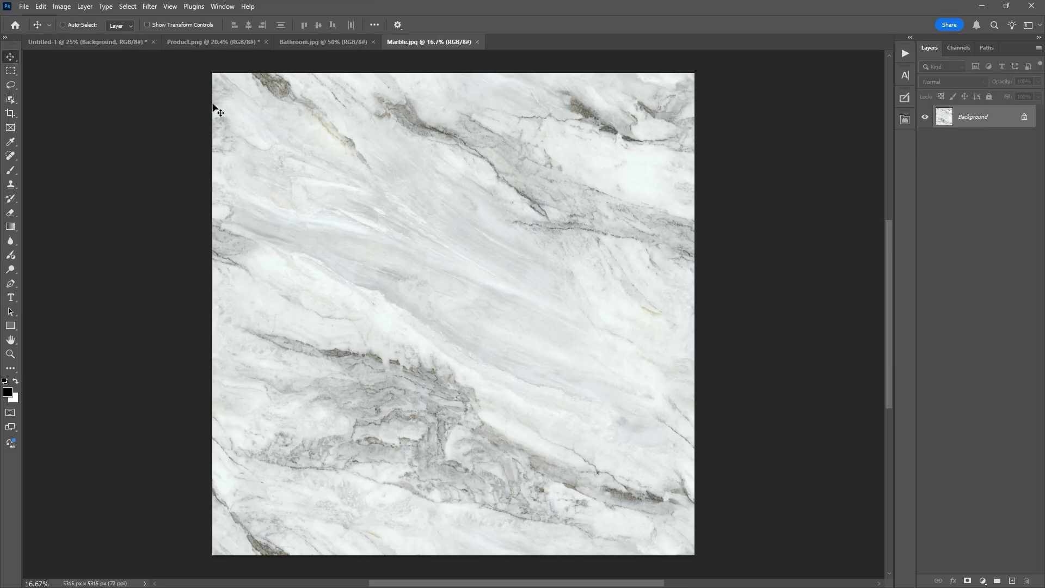
{"action": "left_click", "coordinate": [12, 71]}
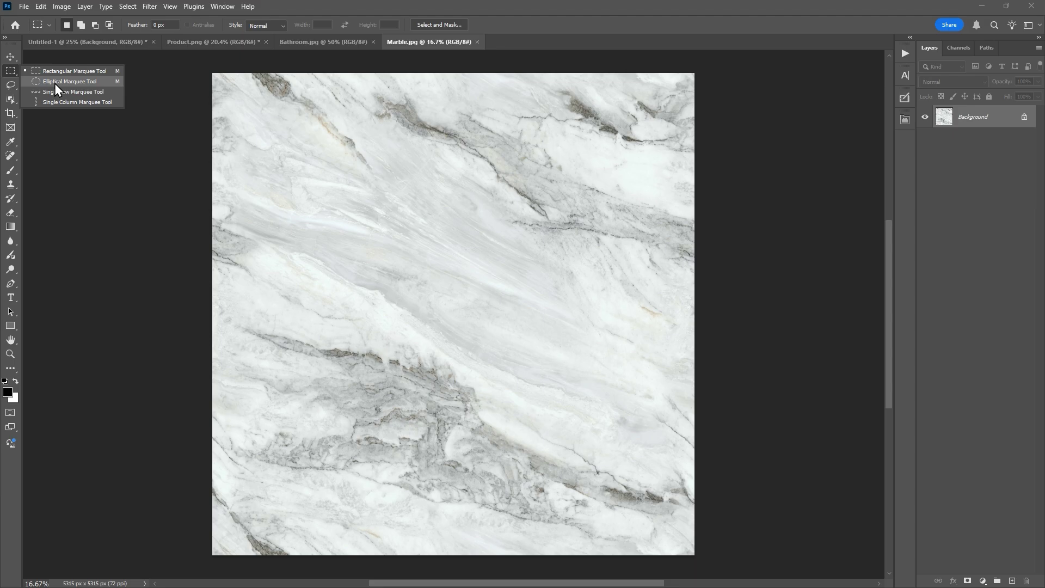
{"action": "left_click", "coordinate": [54, 82]}
{"action": "left_click_drag", "start_coordinate": [214, 74], "coordinate": [690, 551]}
{"action": "key", "text": "ctrl+c"}
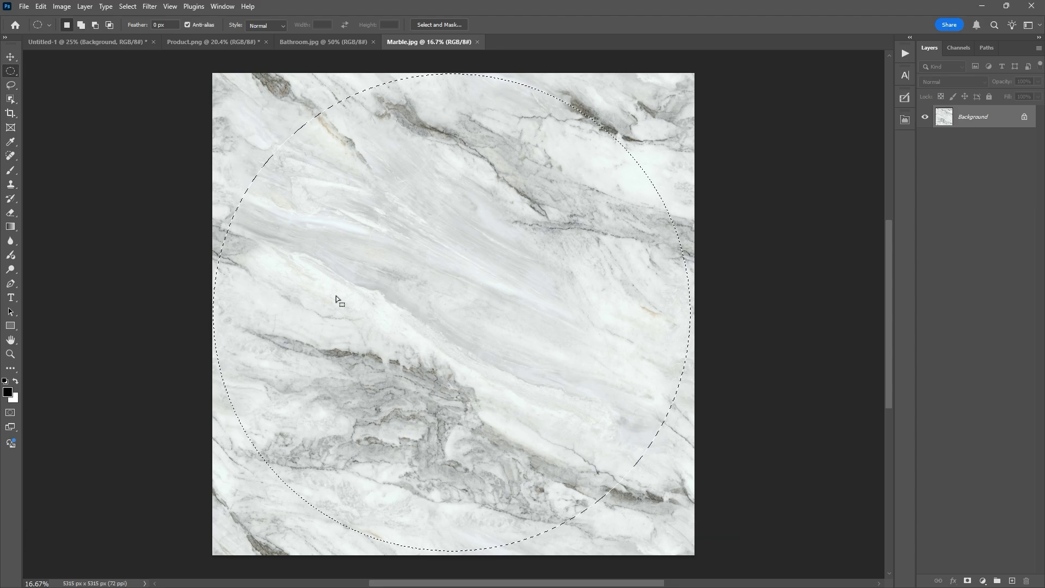
Paste the marble circle into the Untitled-1 document and transform its size and position over the lower part of the canvas
{"action": "left_click", "coordinate": [139, 47]}
{"action": "key", "text": "ctrl+v"}
{"action": "key", "text": "ctrl+t"}
{"action": "left_click_drag", "start_coordinate": [250, 110], "coordinate": [517, 364]}
{"action": "left_click_drag", "start_coordinate": [624, 470], "coordinate": [363, 422]}
{"action": "left_click_drag", "start_coordinate": [444, 323], "coordinate": [732, 185]}
Flatten and widen the marble circle into a countertop across the bottom of the canvas, with its curved edge behind the bottle
{"action": "left_click_drag", "start_coordinate": [454, 113], "coordinate": [454, 437]}
{"action": "left_click_drag", "start_coordinate": [656, 437], "coordinate": [777, 412]}
{"action": "left_click_drag", "start_coordinate": [453, 540], "coordinate": [455, 488]}
{"action": "left_click_drag", "start_coordinate": [491, 468], "coordinate": [490, 498]}
{"action": "left_click_drag", "start_coordinate": [776, 443], "coordinate": [818, 374]}
{"action": "left_click_drag", "start_coordinate": [339, 423], "coordinate": [338, 443]}
{"action": "left_click_drag", "start_coordinate": [366, 485], "coordinate": [365, 472]}
{"action": "key", "text": "shift+Up"}
{"action": "key", "text": "shift+Up"}
{"action": "key", "text": "Return"}
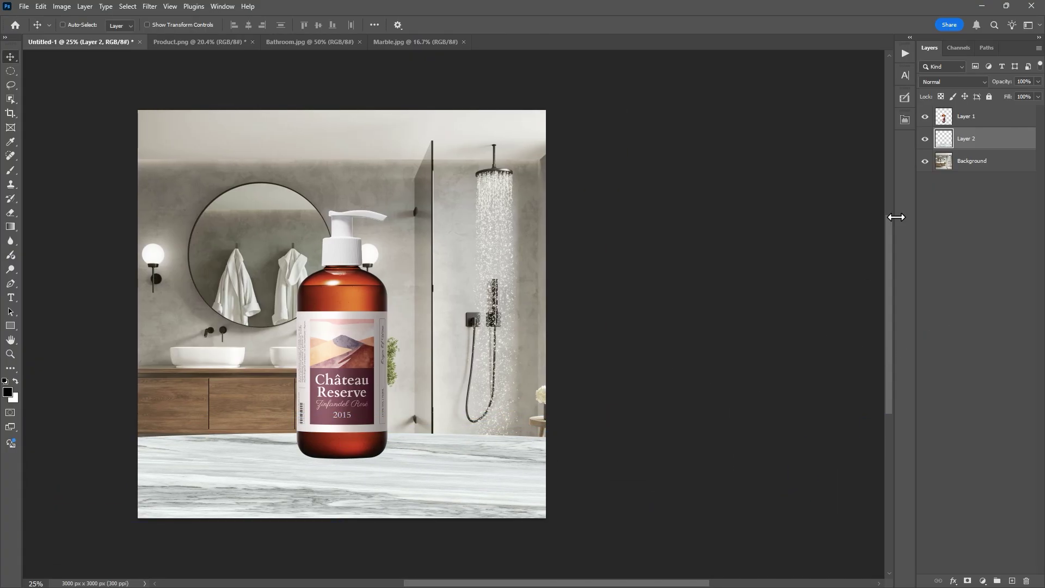
Rename the countertop layer Marble
{"action": "double_click", "coordinate": [966, 140]}
{"action": "type", "text": "Marble"}
{"action": "key", "text": "Return"}
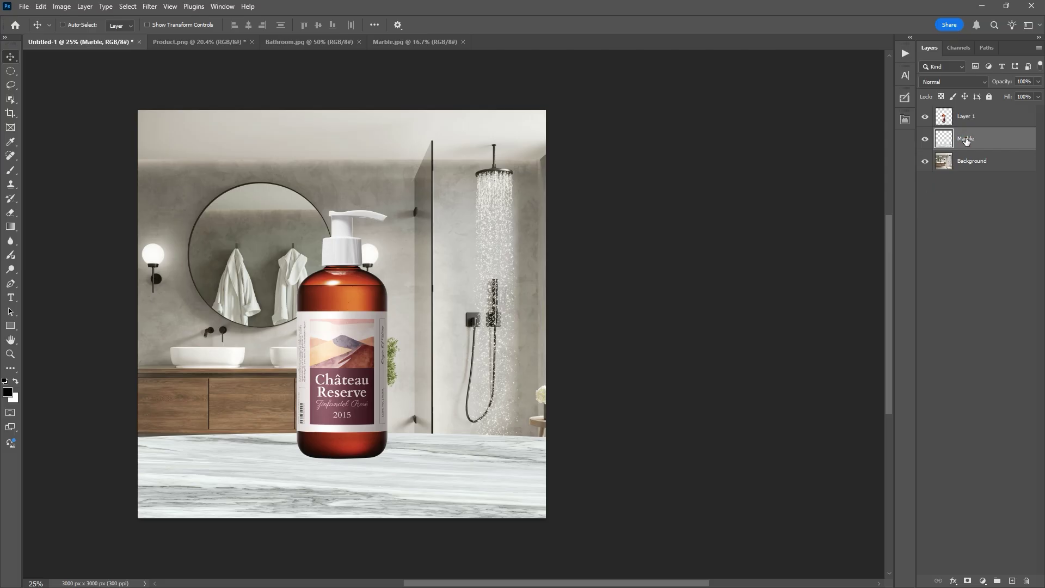
Rename the bottle layer Product and move the bottle slightly lower on the marble countertop
{"action": "double_click", "coordinate": [965, 117]}
{"action": "type", "text": "Product"}
{"action": "key", "text": "Return"}
{"action": "left_click_drag", "start_coordinate": [357, 285], "coordinate": [356, 307]}
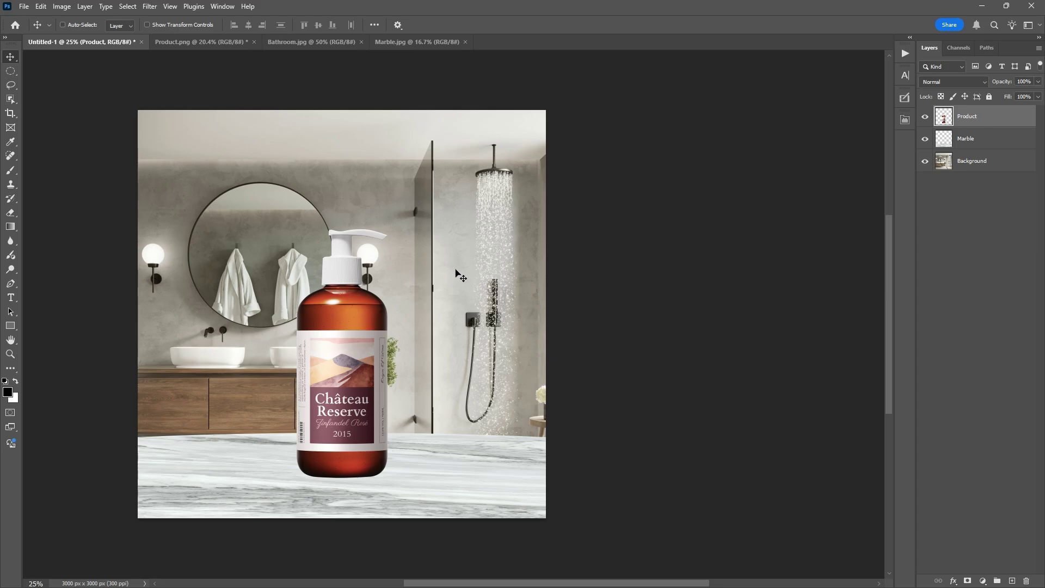
Flip the Background layer's bathroom image horizontally
{"action": "left_click", "coordinate": [979, 163]}
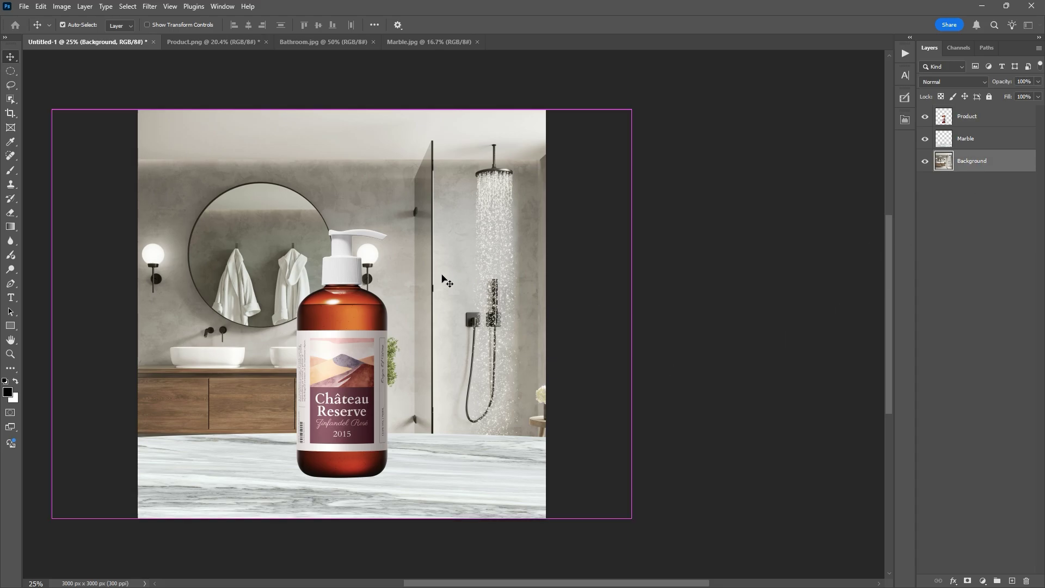
{"action": "key", "text": "ctrl+t"}
{"action": "right_click", "coordinate": [442, 276]}
{"action": "left_click", "coordinate": [475, 491]}
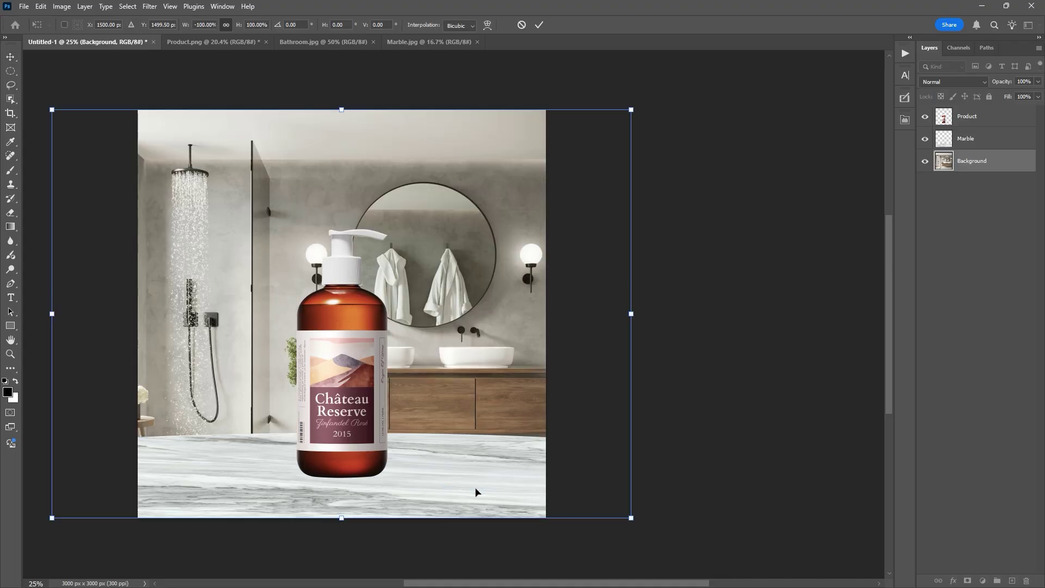
{"action": "left_click", "coordinate": [540, 25]}
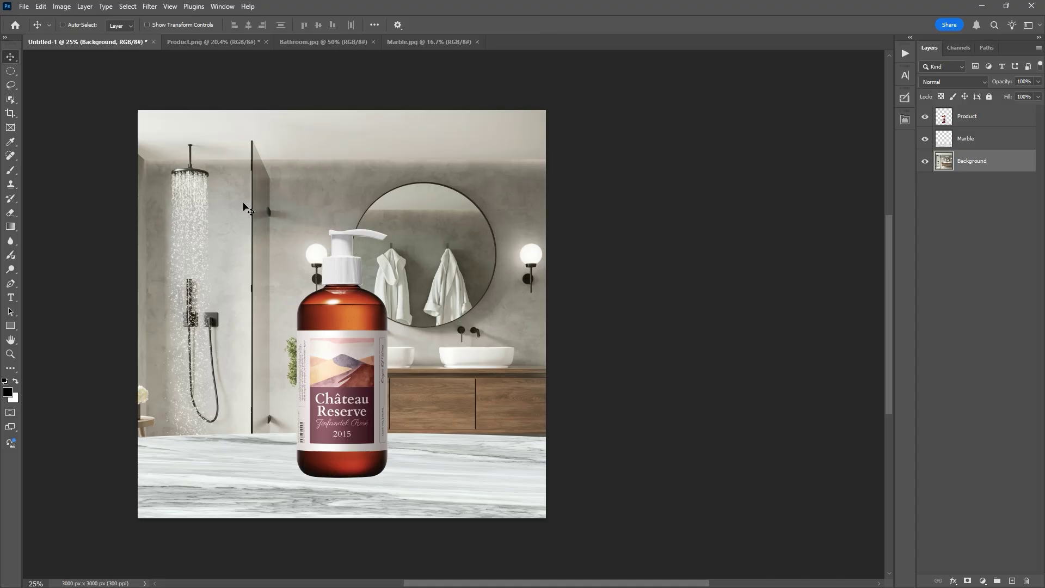
Apply a Gaussian Blur with a 15.3-pixel radius to the Background layer's bathroom image
{"action": "left_click", "coordinate": [149, 6]}
{"action": "mouse_move", "coordinate": [174, 159]}
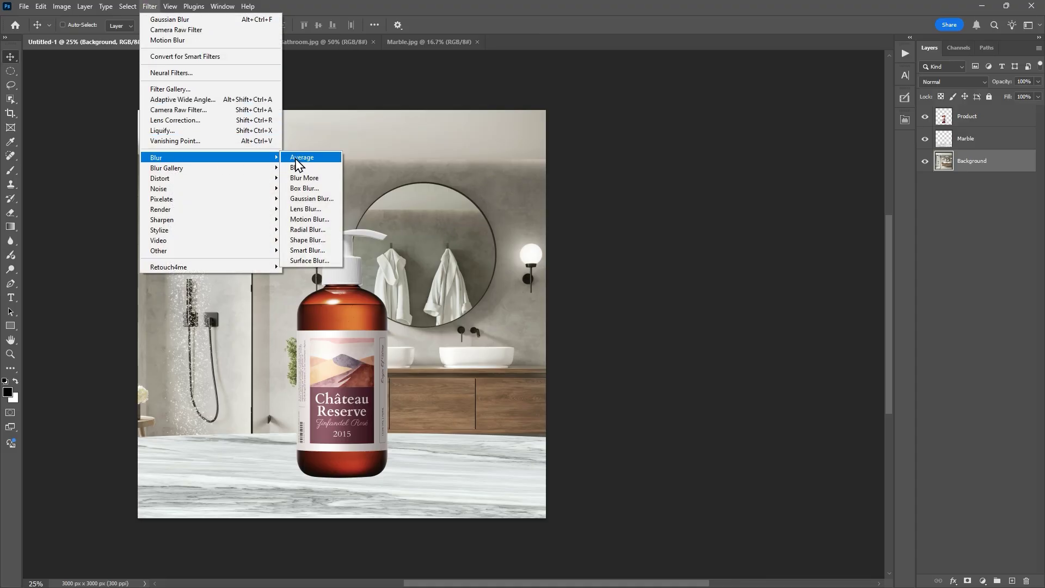
{"action": "left_click", "coordinate": [294, 202]}
{"action": "left_click_drag", "start_coordinate": [629, 438], "coordinate": [673, 438]}
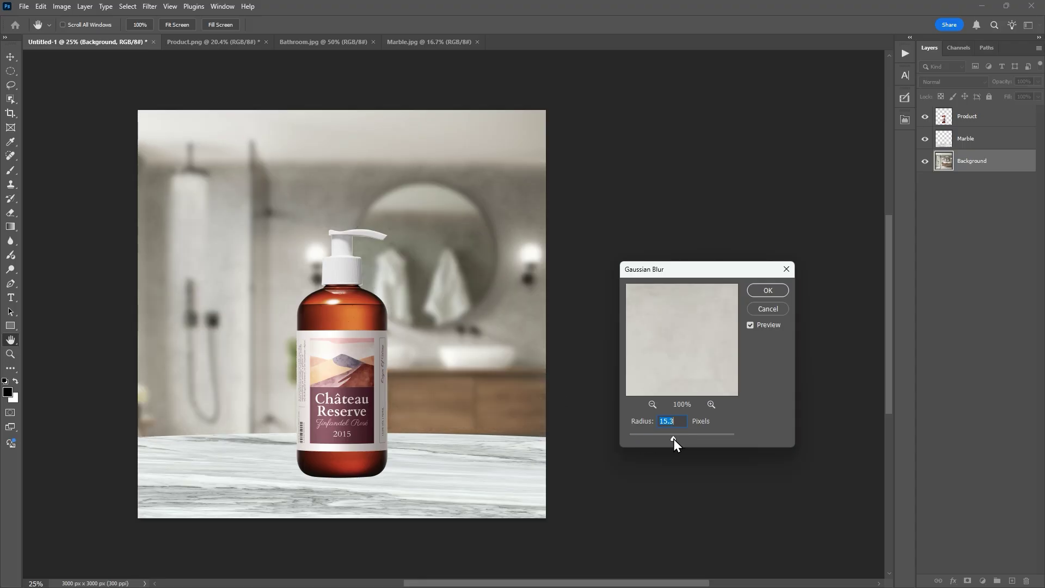
{"action": "left_click", "coordinate": [762, 292]}
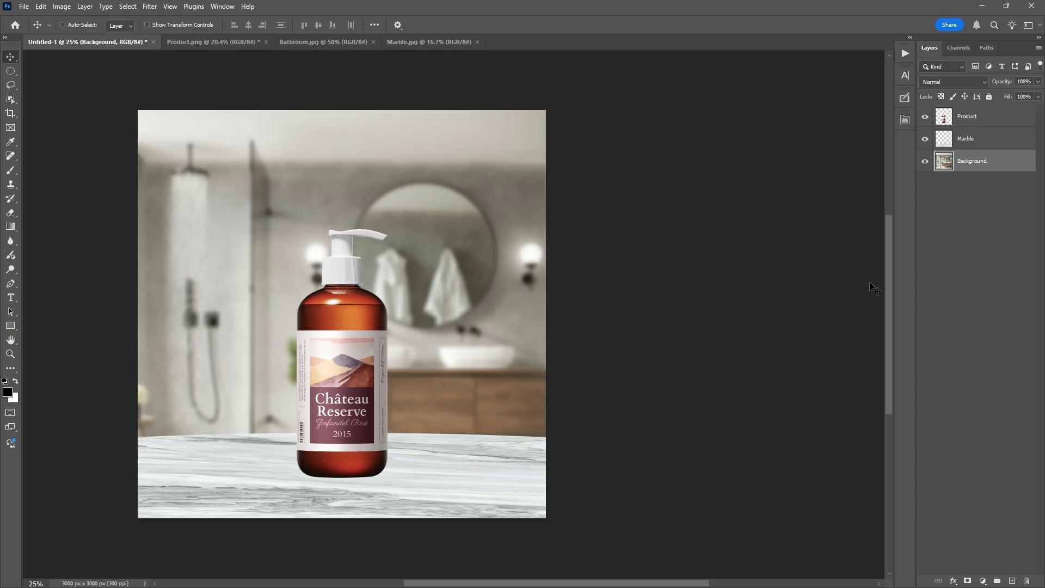
Apply a 15 px Tilt-Shift blur to the Marble layer, centring the narrow sharp band on the bottle's base
{"action": "left_click", "coordinate": [943, 145]}
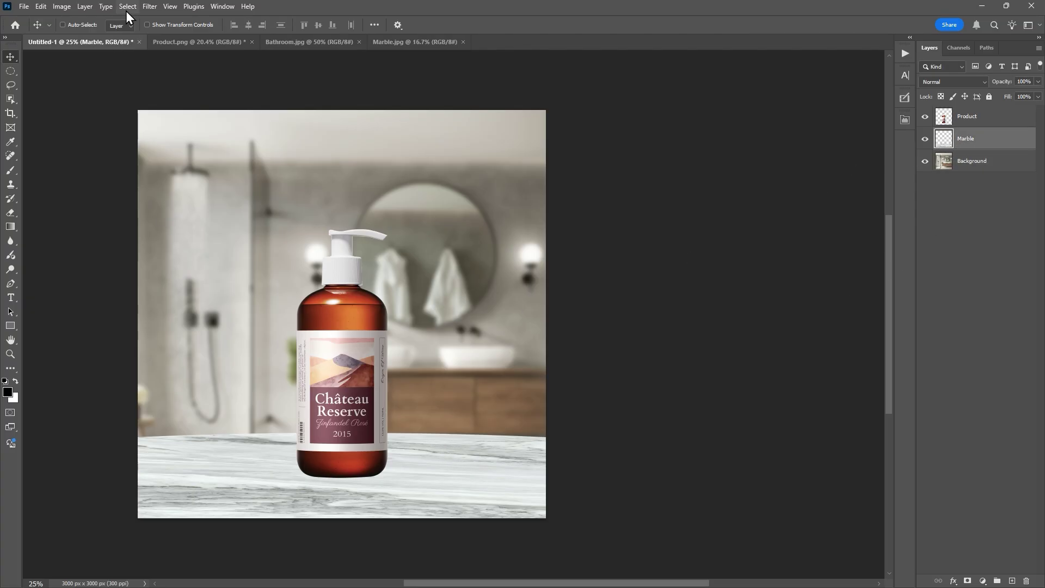
{"action": "left_click", "coordinate": [150, 6]}
{"action": "mouse_move", "coordinate": [168, 168]}
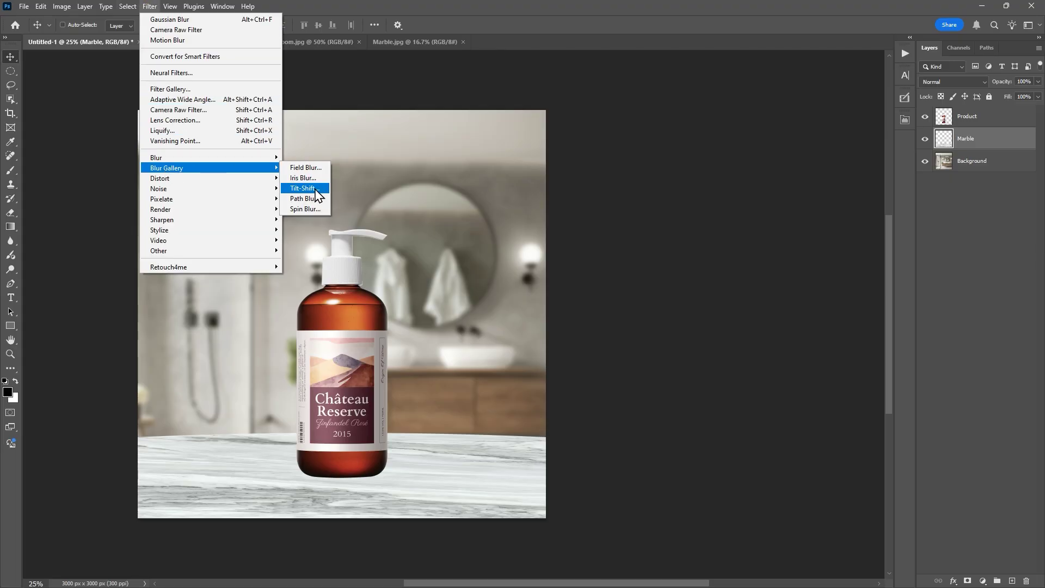
{"action": "left_click", "coordinate": [315, 189]}
{"action": "left_click_drag", "start_coordinate": [460, 316], "coordinate": [484, 475]}
{"action": "left_click_drag", "start_coordinate": [479, 554], "coordinate": [483, 489]}
{"action": "left_click_drag", "start_coordinate": [484, 427], "coordinate": [484, 454]}
{"action": "left_click_drag", "start_coordinate": [493, 371], "coordinate": [492, 441]}
{"action": "left_click_drag", "start_coordinate": [482, 489], "coordinate": [483, 525]}
{"action": "left_click_drag", "start_coordinate": [490, 474], "coordinate": [461, 476]}
{"action": "left_click_drag", "start_coordinate": [473, 534], "coordinate": [475, 506]}
{"action": "left_click_drag", "start_coordinate": [495, 461], "coordinate": [500, 453]}
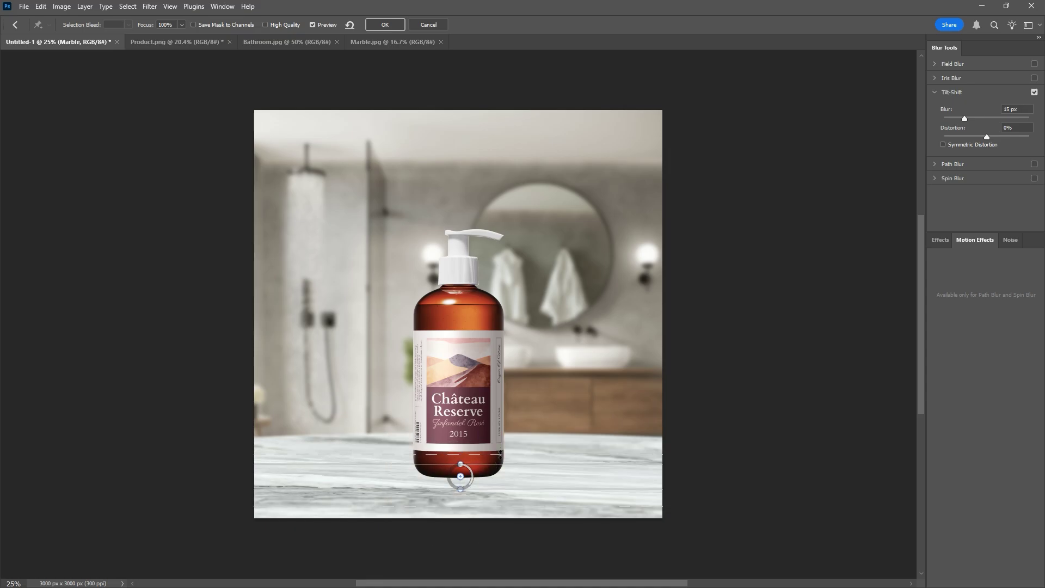
{"action": "left_click", "coordinate": [385, 25]}
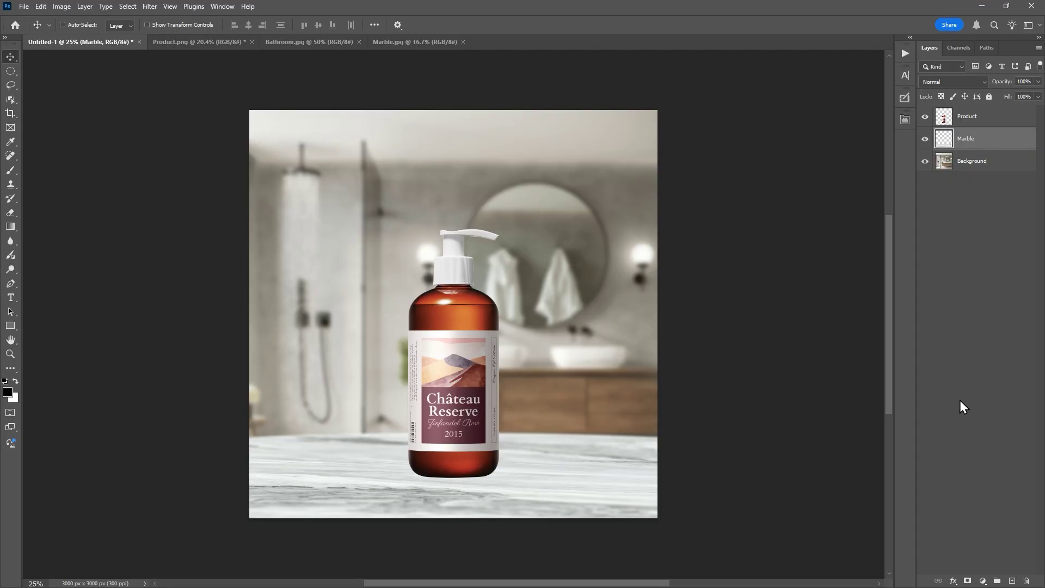
On a new layer above Marble, create a solid black circle about as wide as the bottle and place it beside the bottle
{"action": "left_click", "coordinate": [1011, 580]}
{"action": "scroll", "coordinate": [485, 355], "scroll_direction": "up", "scroll_amount": 4}
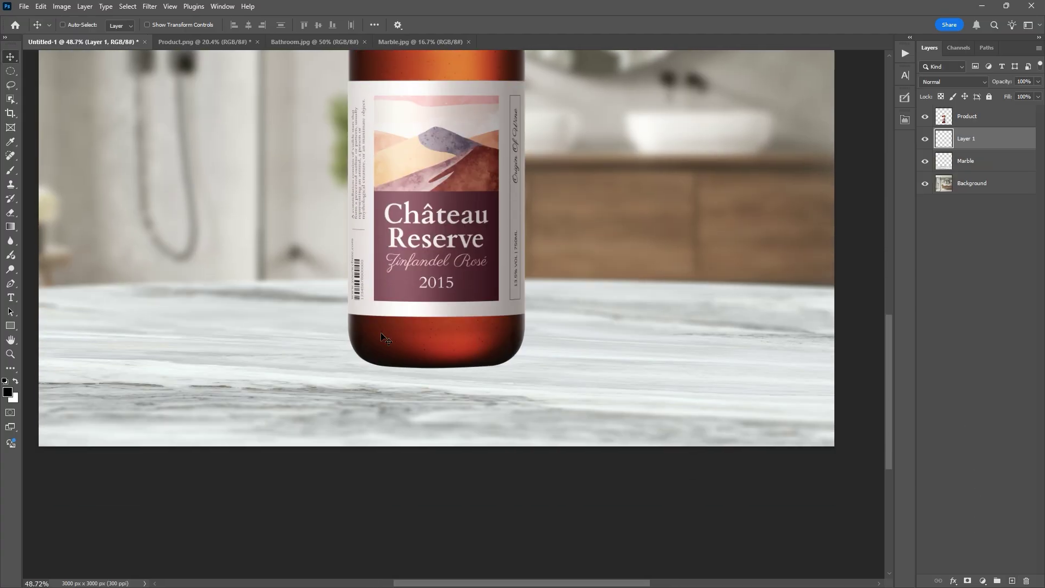
{"action": "key", "text": "m"}
{"action": "left_click_drag", "start_coordinate": [182, 161], "coordinate": [357, 335]}
{"action": "right_click", "coordinate": [10, 226]}
{"action": "left_click", "coordinate": [51, 235]}
{"action": "left_click", "coordinate": [7, 393]}
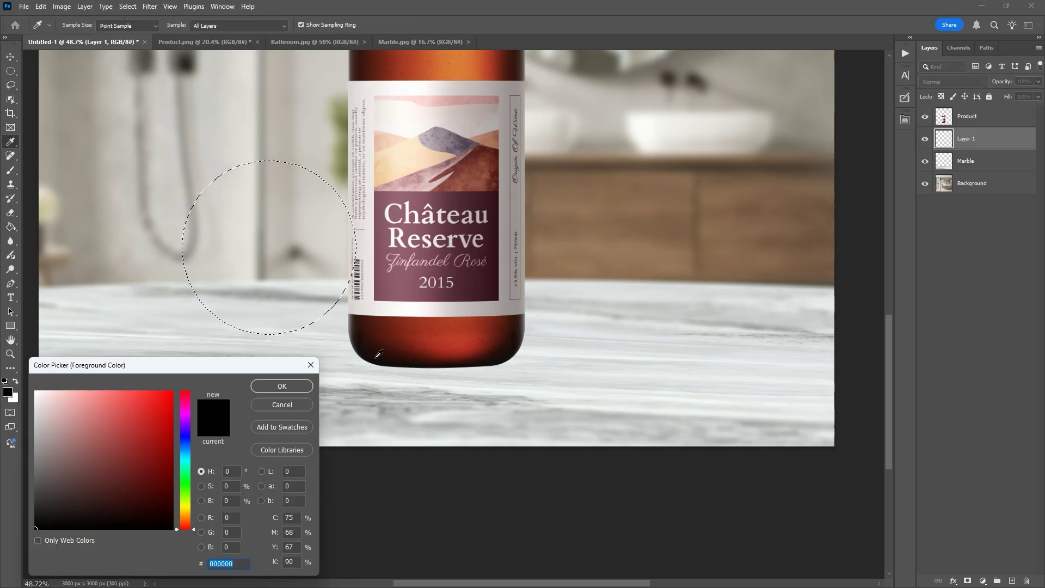
{"action": "left_click", "coordinate": [280, 384]}
{"action": "left_click", "coordinate": [299, 259]}
{"action": "key", "text": "ctrl+d"}
{"action": "left_click", "coordinate": [13, 61]}
{"action": "left_click_drag", "start_coordinate": [269, 255], "coordinate": [219, 274]}
Soften the edge of the black circle slightly with a Gaussian Blur
{"action": "left_click", "coordinate": [150, 6]}
{"action": "mouse_move", "coordinate": [158, 167]}
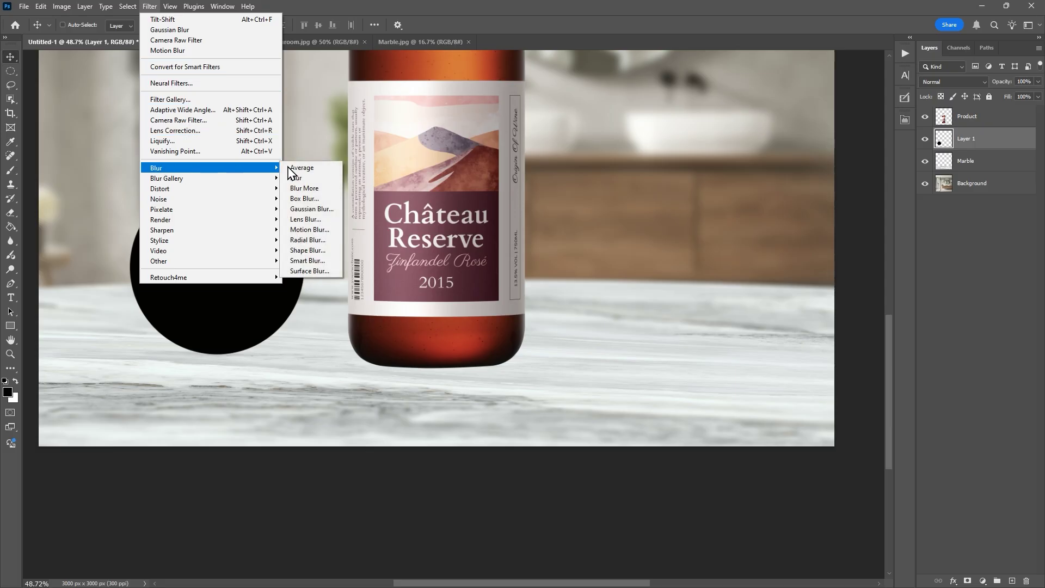
{"action": "left_click", "coordinate": [309, 209]}
{"action": "left_click_drag", "start_coordinate": [675, 440], "coordinate": [657, 439]}
{"action": "left_click", "coordinate": [768, 291]}
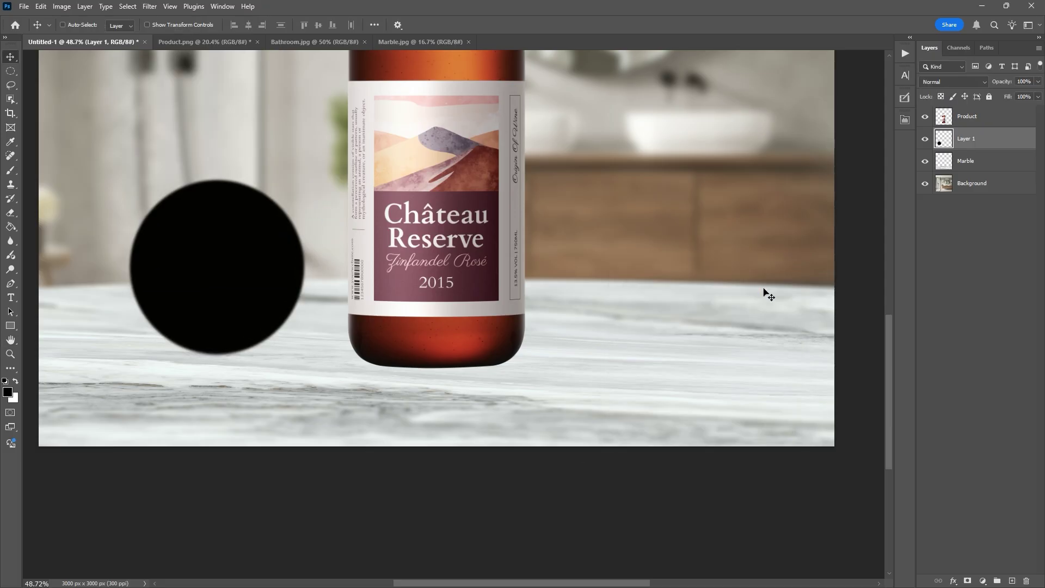
Rename the black circle's layer Shadow
{"action": "double_click", "coordinate": [966, 140]}
{"action": "type", "text": "Shadow"}
{"action": "key", "text": "Return"}
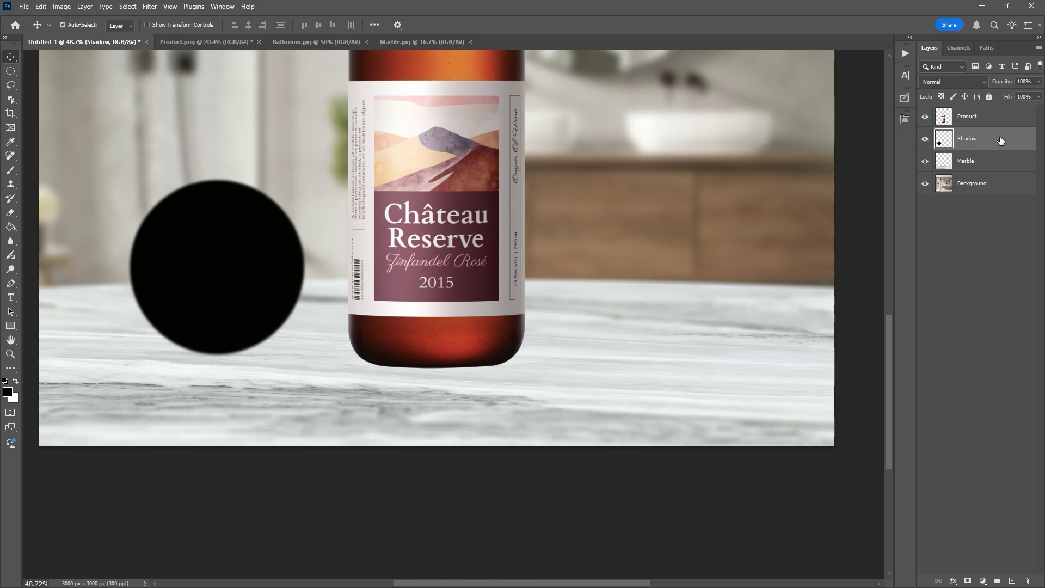
Duplicate the Shadow layer, hide the original, and squash the copy into a thin contact shadow directly under the bottle's base
{"action": "key", "text": "ctrl+j"}
{"action": "left_click", "coordinate": [924, 161]}
{"action": "left_click_drag", "start_coordinate": [271, 263], "coordinate": [511, 276]}
{"action": "key", "text": "ctrl+t"}
{"action": "left_click_drag", "start_coordinate": [433, 207], "coordinate": [436, 299]}
{"action": "scroll", "coordinate": [433, 386], "scroll_direction": "up", "scroll_amount": 8}
{"action": "left_click_drag", "start_coordinate": [436, 234], "coordinate": [436, 268]}
{"action": "left_click_drag", "start_coordinate": [822, 268], "coordinate": [708, 278]}
{"action": "left_click_drag", "start_coordinate": [570, 310], "coordinate": [570, 304]}
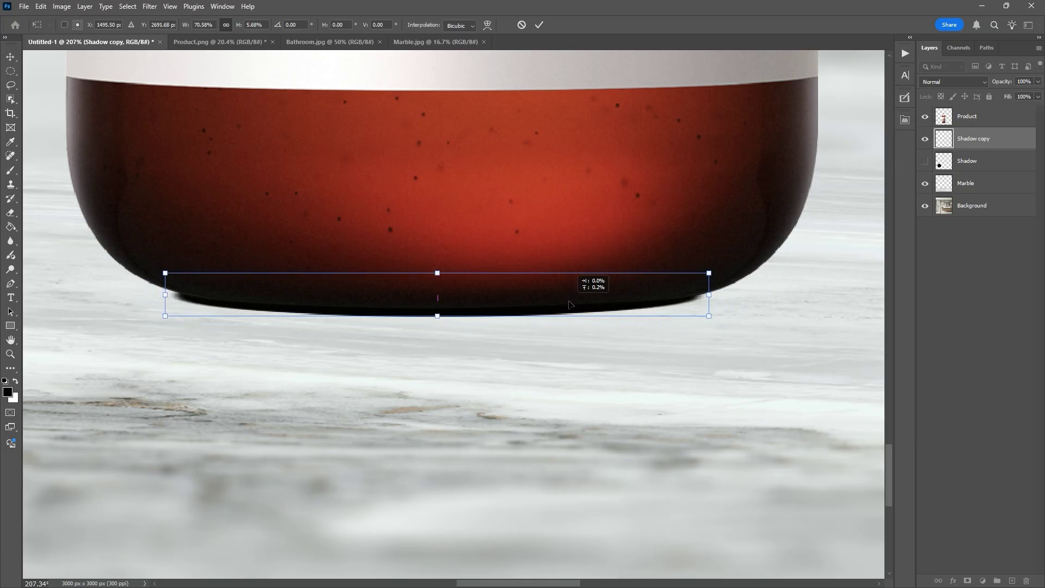
{"action": "left_click", "coordinate": [539, 24]}
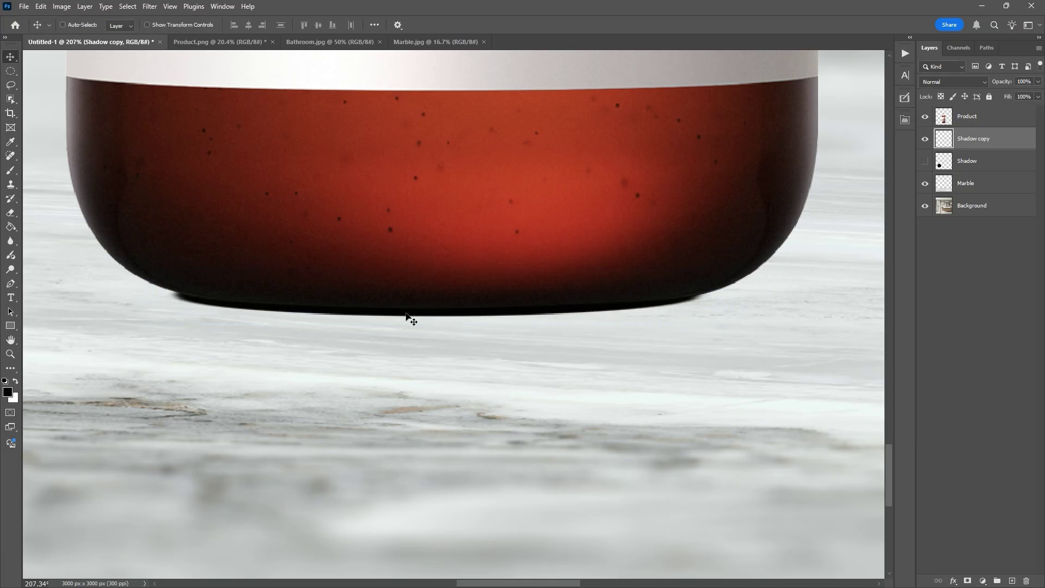
Apply a Motion Blur to the contact shadow with an angle of 0° and a distance of 117 pixels
{"action": "left_click", "coordinate": [150, 6]}
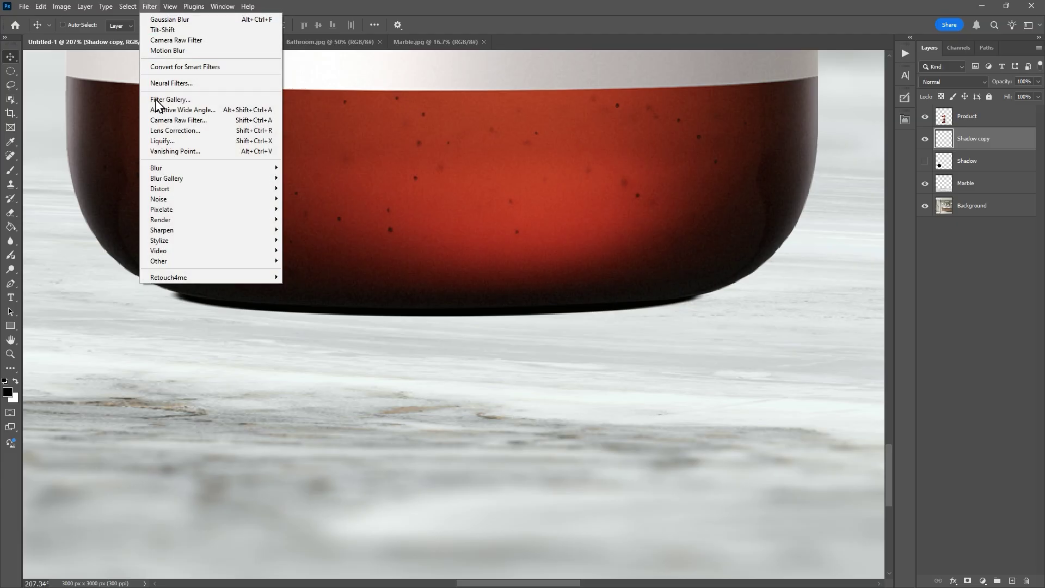
{"action": "mouse_move", "coordinate": [217, 167]}
{"action": "left_click_drag", "start_coordinate": [425, 312], "coordinate": [610, 342]}
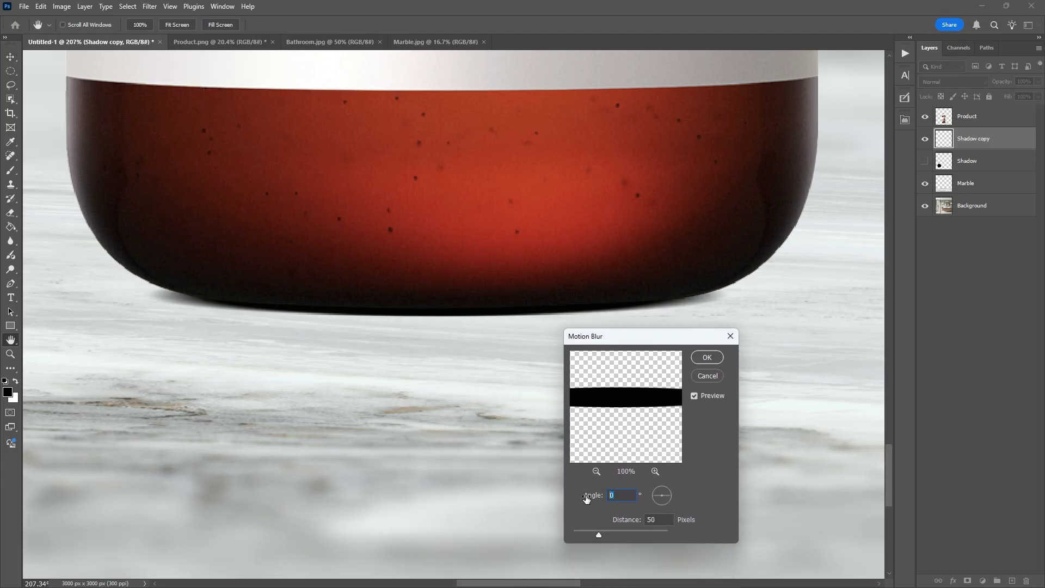
{"action": "mouse_move", "coordinate": [599, 533]}
{"action": "left_mouse_down"}
{"action": "mouse_move", "coordinate": [619, 533]}
{"action": "mouse_move", "coordinate": [609, 531]}
{"action": "left_mouse_up"}
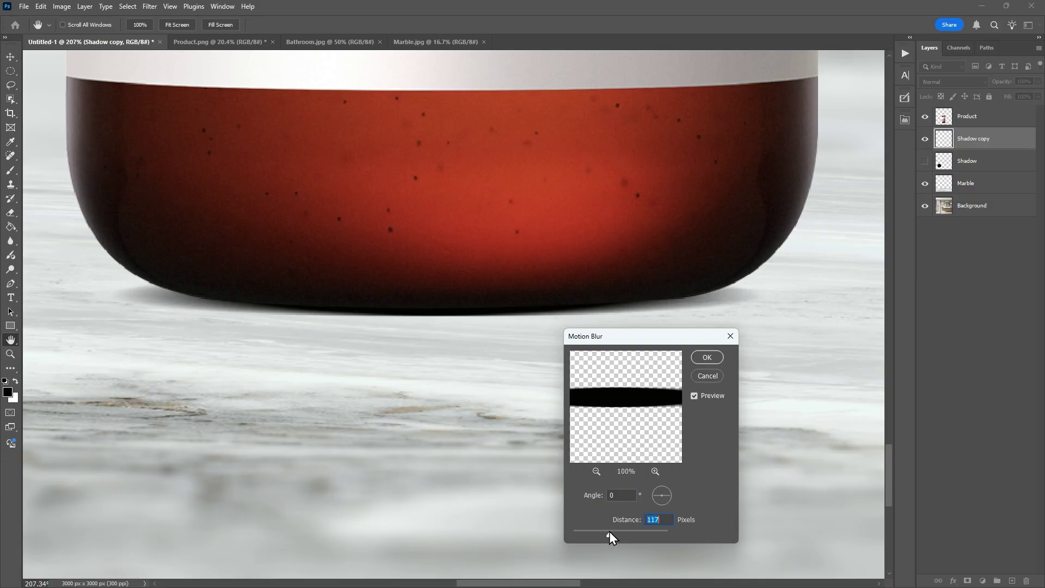
{"action": "left_click", "coordinate": [707, 359]}
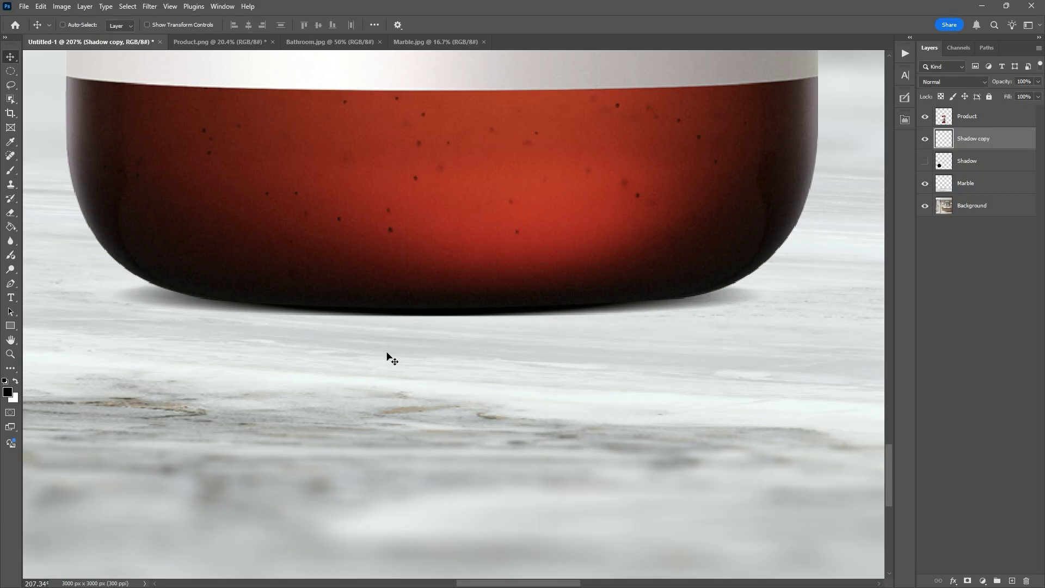
Show the original Shadow layer and move its black circle to the right side of the bottle
{"action": "scroll", "coordinate": [384, 361], "scroll_direction": "down", "scroll_amount": 4}
{"action": "scroll", "coordinate": [384, 361], "scroll_direction": "down", "scroll_amount": 6}
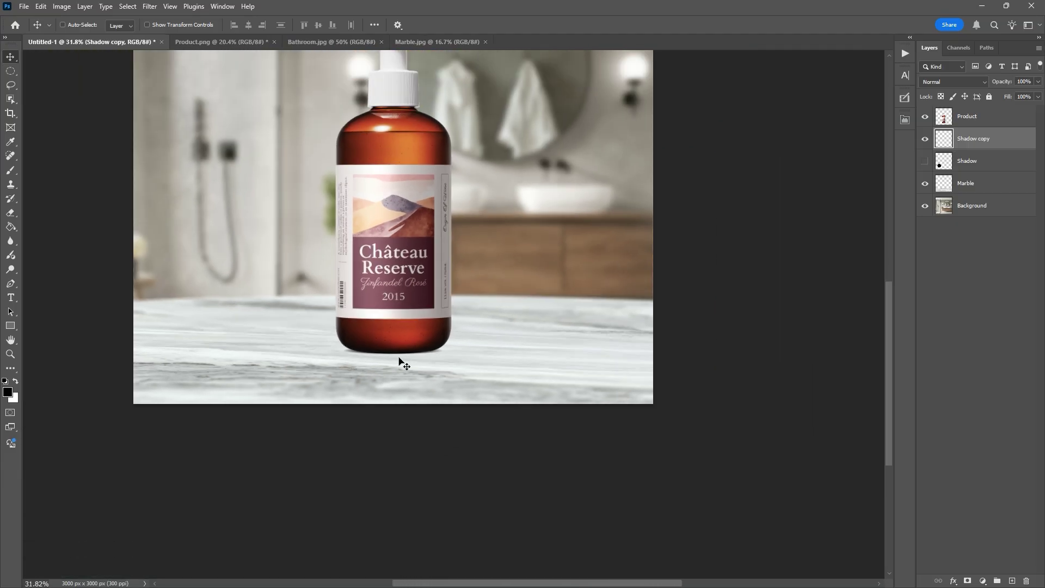
{"action": "scroll", "coordinate": [402, 363], "scroll_direction": "up", "scroll_amount": 4}
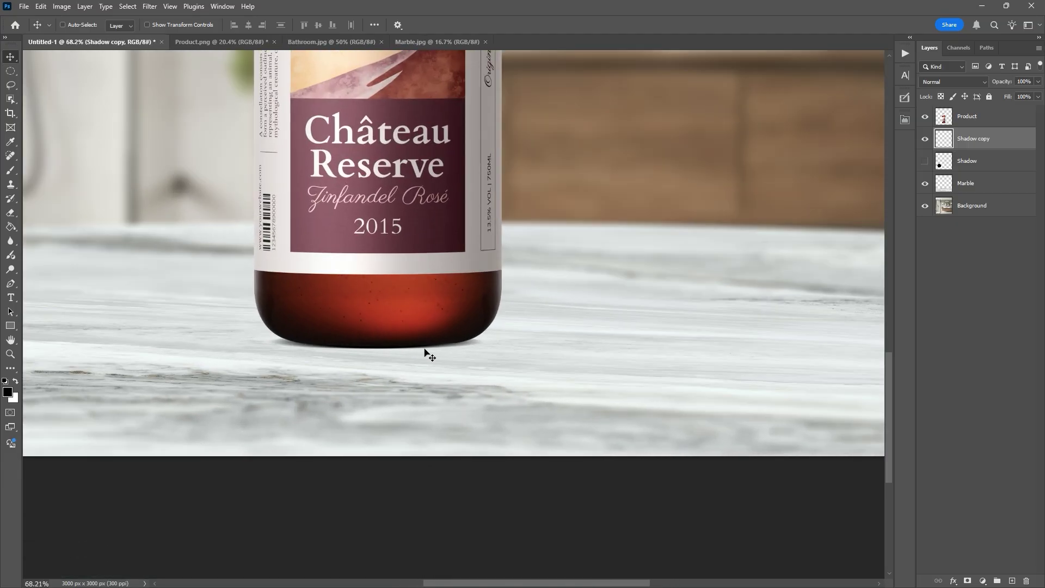
{"action": "left_click", "coordinate": [926, 162]}
{"action": "left_click", "coordinate": [967, 164]}
{"action": "left_click_drag", "start_coordinate": [136, 240], "coordinate": [744, 245]}
{"action": "left_click", "coordinate": [994, 165]}
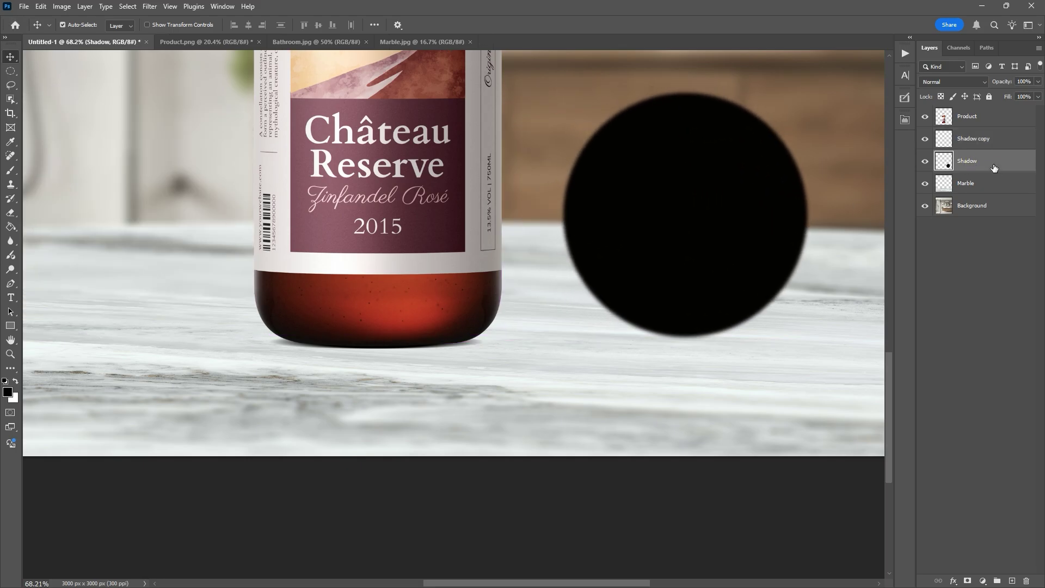
Duplicate the Shadow layer again, hide the original, and flatten the copy into an ellipse at 28.40% height beside the bottle
{"action": "key", "text": "ctrl+j"}
{"action": "left_click", "coordinate": [924, 183]}
{"action": "left_click_drag", "start_coordinate": [732, 293], "coordinate": [611, 273]}
{"action": "scroll", "coordinate": [611, 272], "scroll_direction": "down", "scroll_amount": 3}
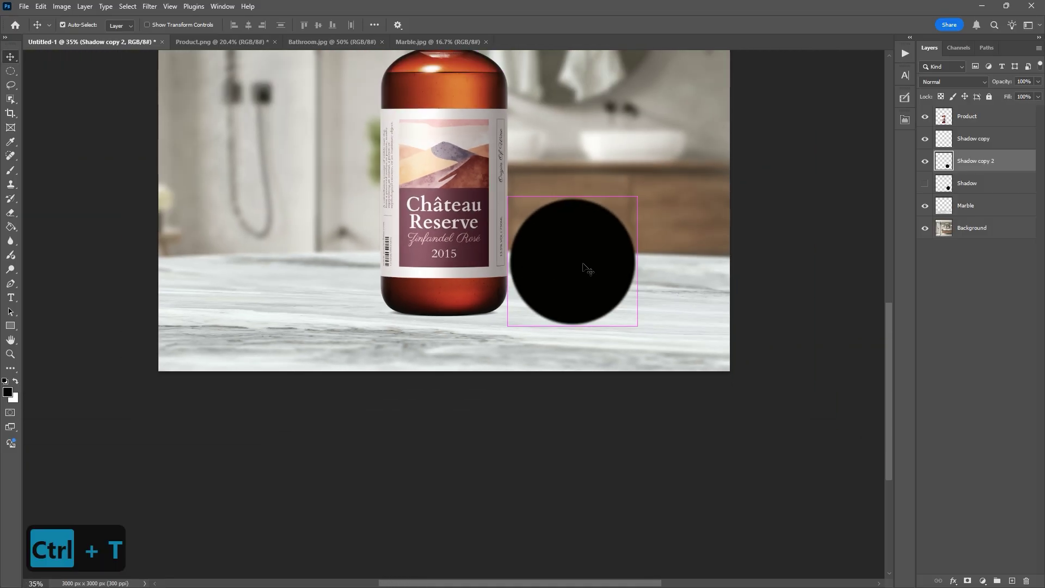
{"action": "key", "text": "ctrl+t"}
{"action": "left_click_drag", "start_coordinate": [572, 196], "coordinate": [571, 288]}
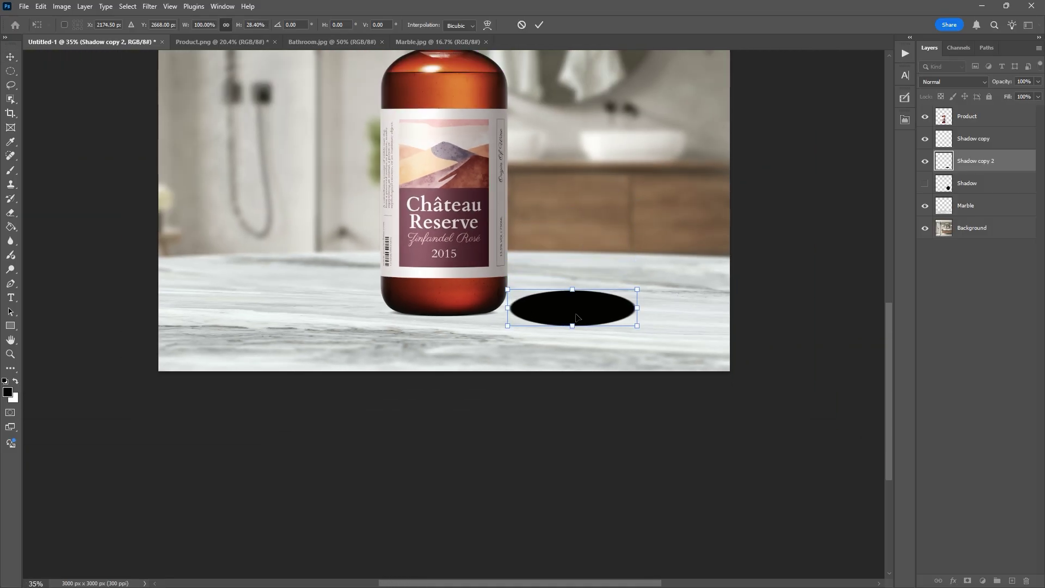
{"action": "left_click", "coordinate": [538, 24]}
Apply a Motion Blur to the flattened ellipse with an angle of 0° and a distance of 166 pixels
{"action": "left_click", "coordinate": [150, 6]}
{"action": "mouse_move", "coordinate": [163, 169]}
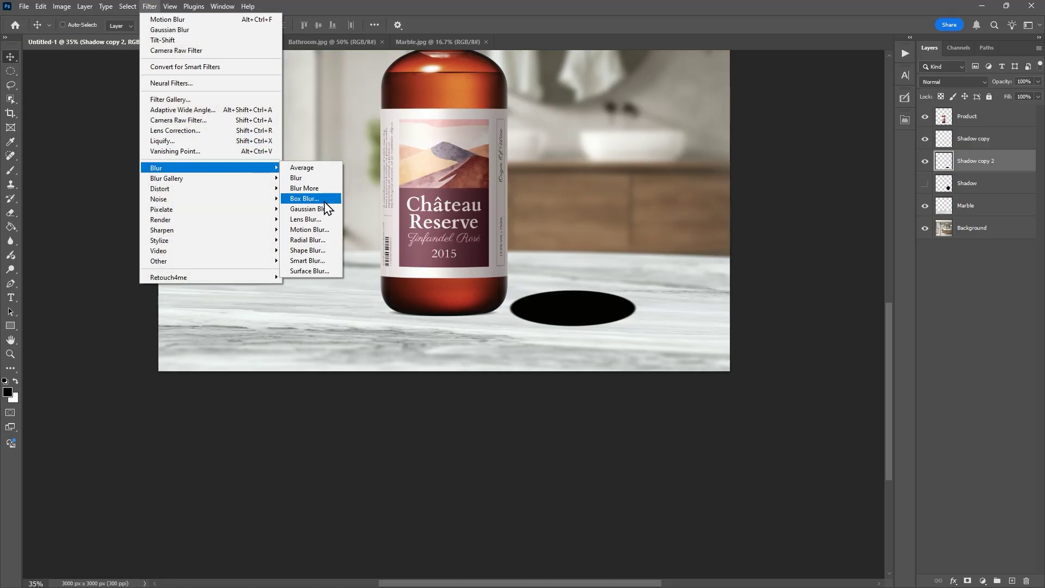
{"action": "left_click", "coordinate": [309, 229]}
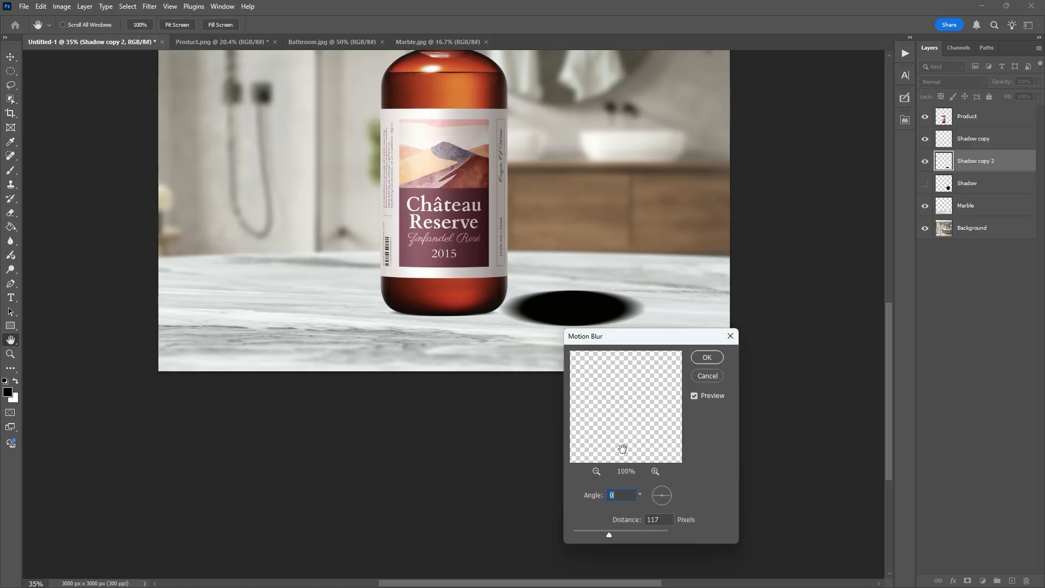
{"action": "left_click_drag", "start_coordinate": [615, 531], "coordinate": [616, 533]}
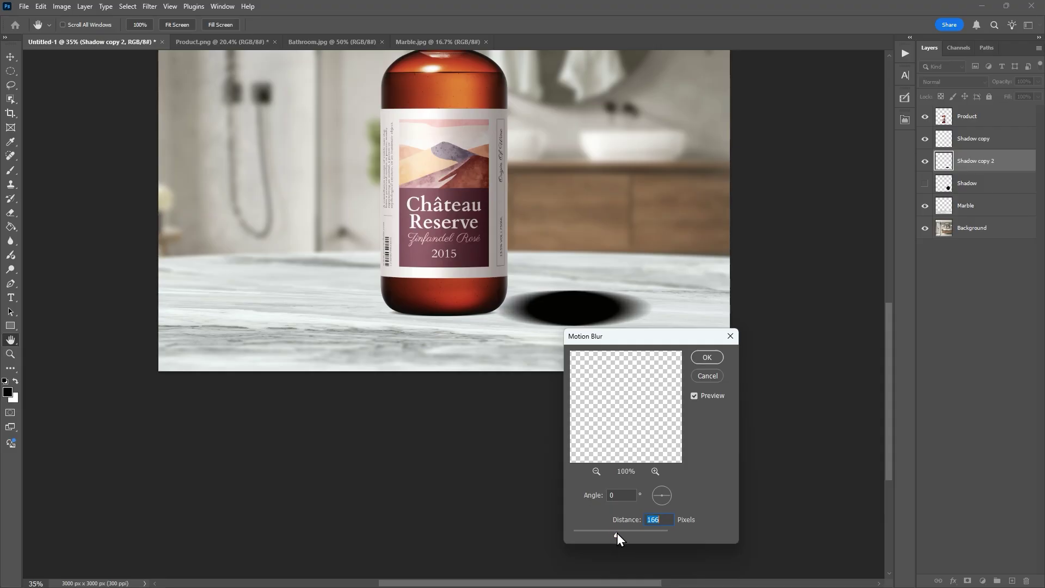
{"action": "left_click", "coordinate": [710, 353]}
Move the blurred ellipse behind the bottle's base and distort it into a long cast shadow stretching to the right across the marble
{"action": "key", "text": "v"}
{"action": "left_click_drag", "start_coordinate": [599, 321], "coordinate": [479, 305]}
{"action": "key", "text": "ctrl+t"}
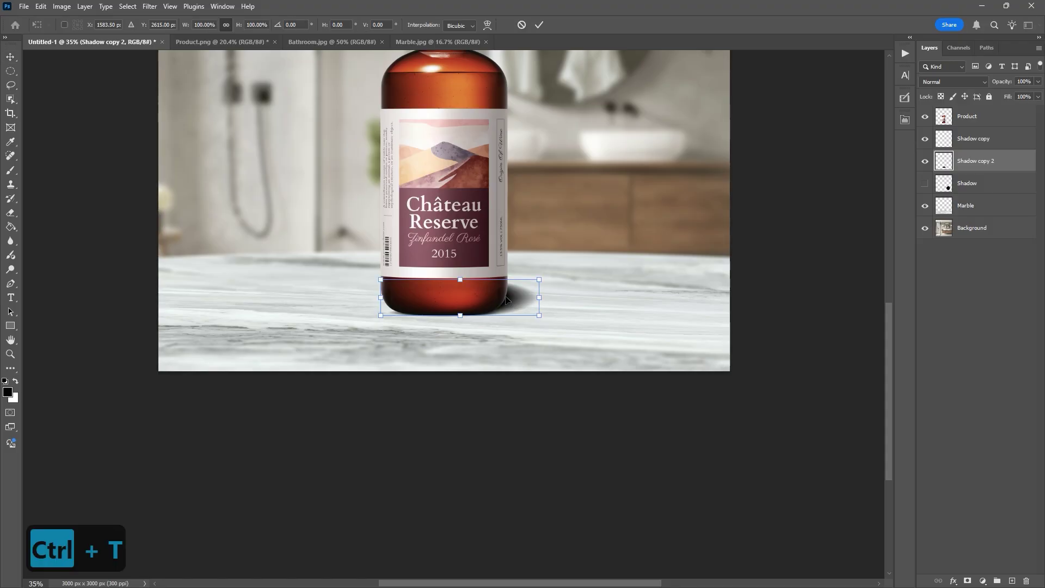
{"action": "right_click", "coordinate": [506, 297]}
{"action": "left_click", "coordinate": [537, 347]}
{"action": "left_click_drag", "start_coordinate": [538, 279], "coordinate": [702, 264]}
{"action": "left_click_drag", "start_coordinate": [539, 315], "coordinate": [492, 324]}
{"action": "left_click_drag", "start_coordinate": [381, 315], "coordinate": [380, 313]}
{"action": "left_click_drag", "start_coordinate": [598, 293], "coordinate": [663, 294]}
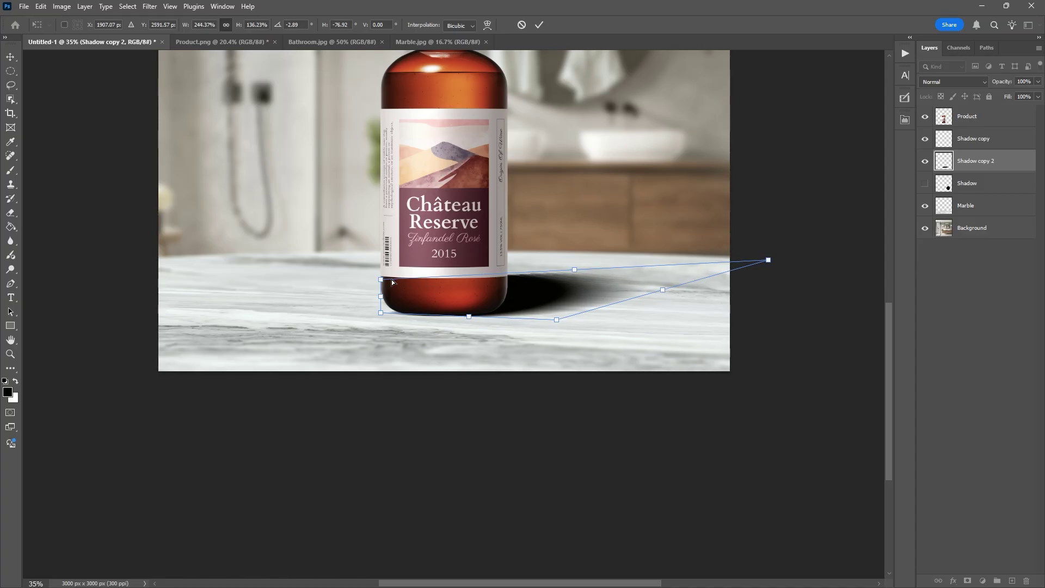
{"action": "right_click", "coordinate": [511, 288]}
{"action": "left_click", "coordinate": [532, 362]}
{"action": "key", "text": "Return"}
Lower the opacity of the long cast shadow's layer to 72%
{"action": "scroll", "coordinate": [471, 307], "scroll_direction": "up", "scroll_amount": 4}
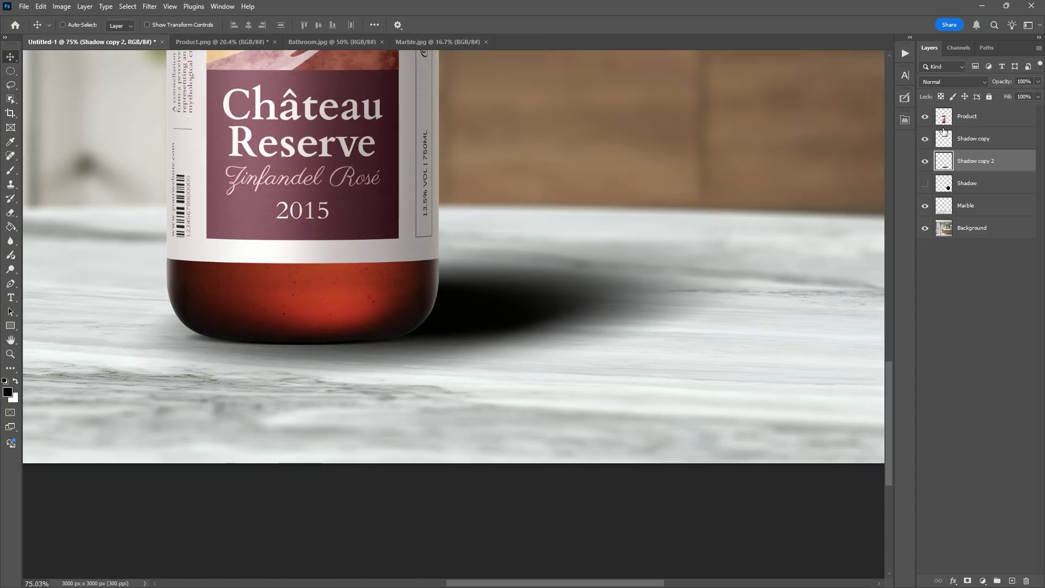
{"action": "left_click_drag", "start_coordinate": [1014, 93], "coordinate": [1023, 93]}
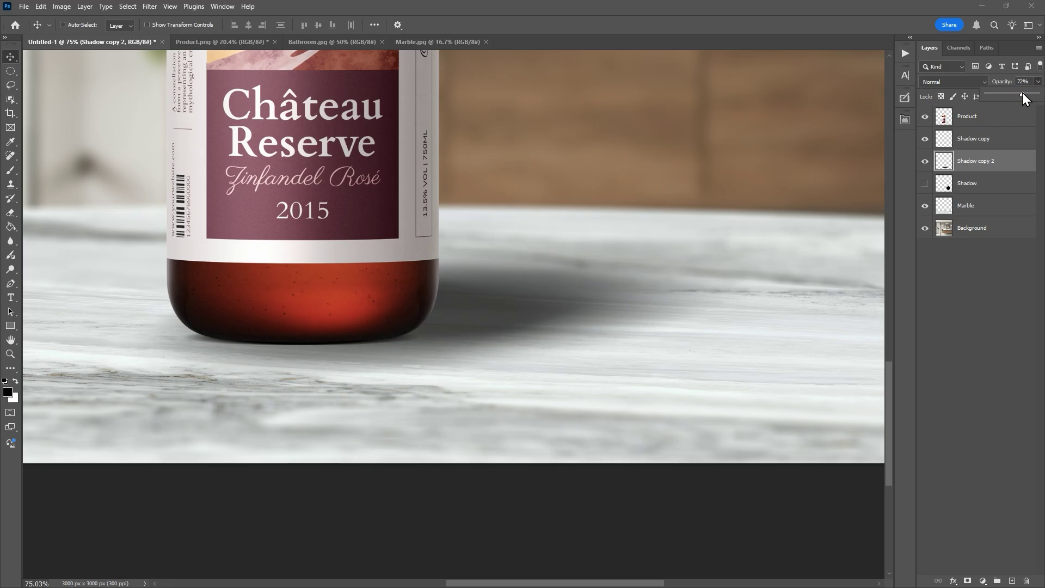
{"action": "scroll", "coordinate": [403, 378], "scroll_direction": "down", "scroll_amount": 5}
Show the original Shadow layer and squash its circle into a thin ellipse under the bottle's base, extending slightly past its right side
{"action": "scroll", "coordinate": [408, 377], "scroll_direction": "up", "scroll_amount": 3}
{"action": "scroll", "coordinate": [424, 380], "scroll_direction": "up", "scroll_amount": 3}
{"action": "left_click", "coordinate": [925, 184]}
{"action": "left_click", "coordinate": [961, 186]}
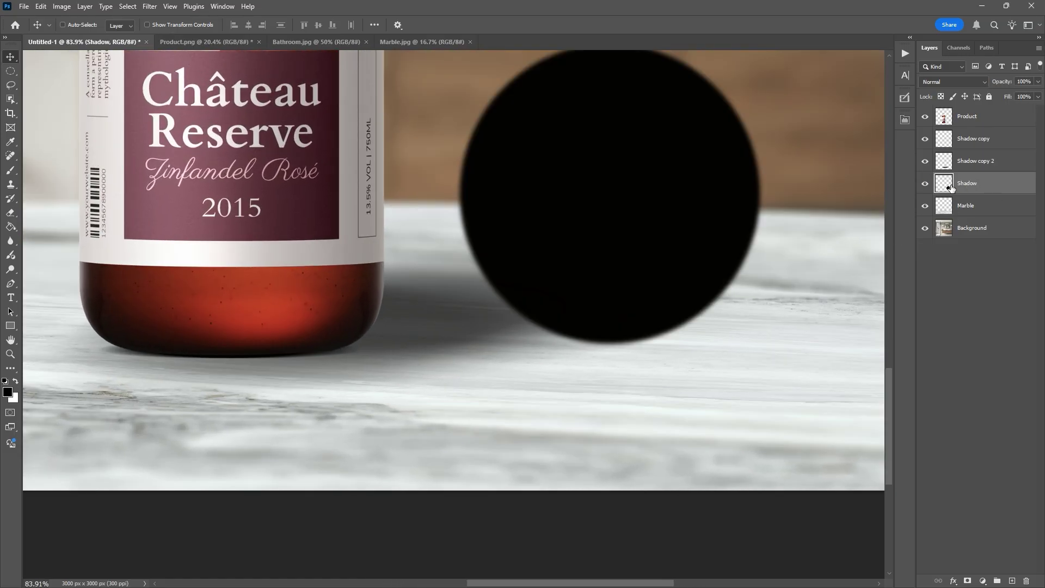
{"action": "key", "text": "ctrl+t"}
{"action": "left_click_drag", "start_coordinate": [610, 350], "coordinate": [610, 177]}
{"action": "left_click_drag", "start_coordinate": [596, 109], "coordinate": [252, 305]}
{"action": "left_click_drag", "start_coordinate": [429, 308], "coordinate": [479, 308]}
{"action": "left_click_drag", "start_coordinate": [297, 377], "coordinate": [311, 340]}
{"action": "left_click_drag", "start_coordinate": [377, 338], "coordinate": [420, 338]}
{"action": "left_click_drag", "start_coordinate": [168, 338], "coordinate": [159, 338]}
Skew the thin ellipse so its right end rises slightly along the direction of the cast shadow
{"action": "right_click", "coordinate": [386, 337]}
{"action": "left_click", "coordinate": [402, 380]}
{"action": "left_click_drag", "start_coordinate": [420, 338], "coordinate": [425, 333]}
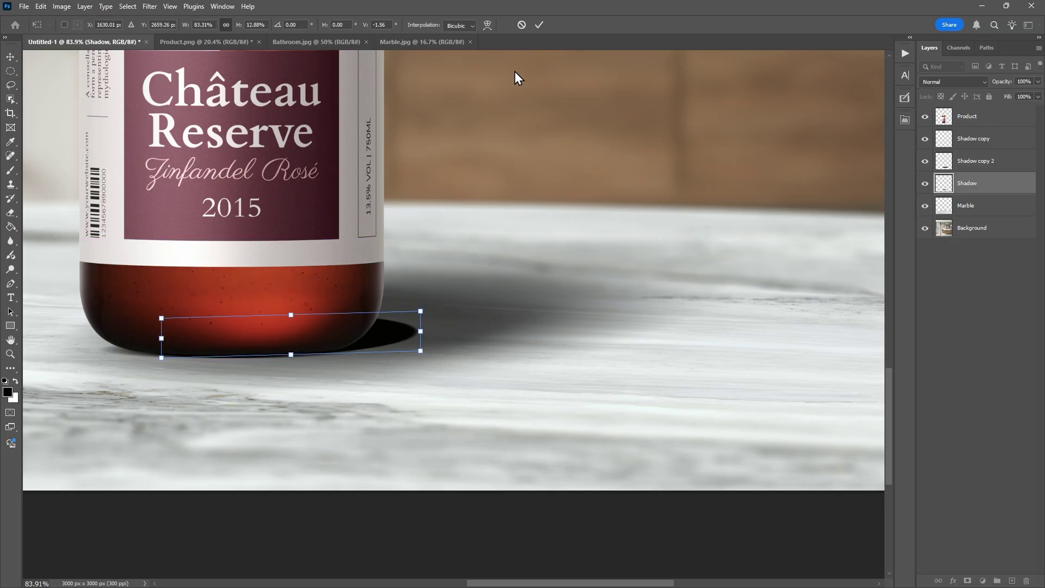
{"action": "left_click", "coordinate": [539, 25]}
Apply a Motion Blur to the skewed ellipse on the Shadow layer with a 5° angle and 504 pixels distance
{"action": "left_click", "coordinate": [150, 6]}
{"action": "mouse_move", "coordinate": [162, 166]}
{"action": "left_click", "coordinate": [298, 228]}
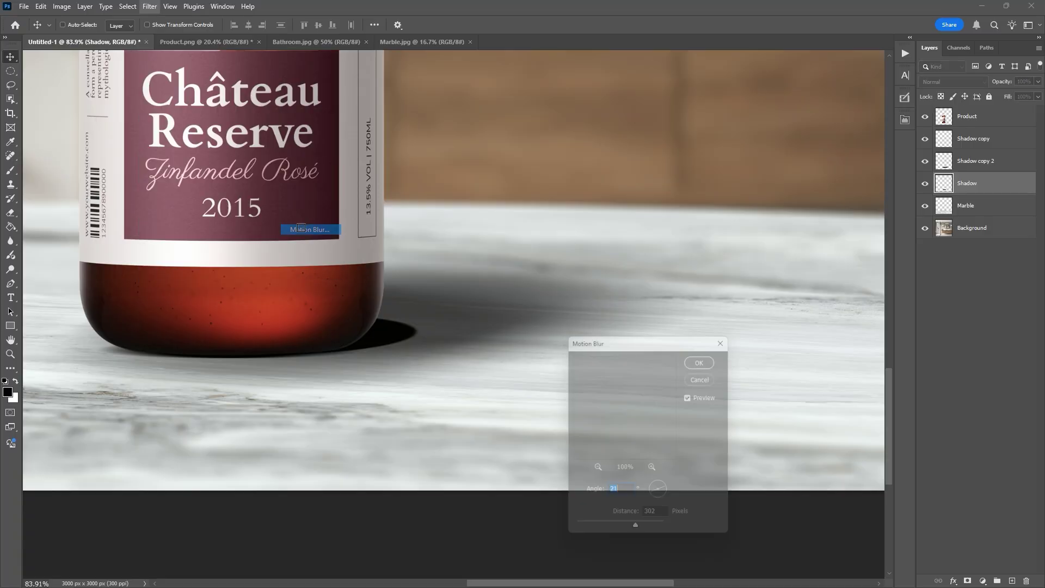
{"action": "left_click_drag", "start_coordinate": [665, 502], "coordinate": [673, 493]}
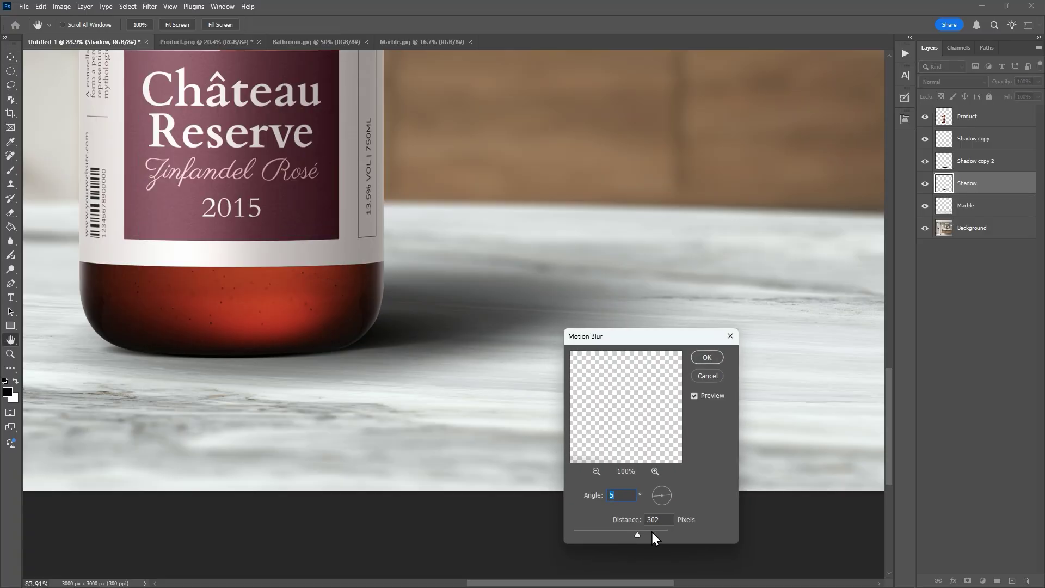
{"action": "left_click_drag", "start_coordinate": [641, 534], "coordinate": [642, 534]}
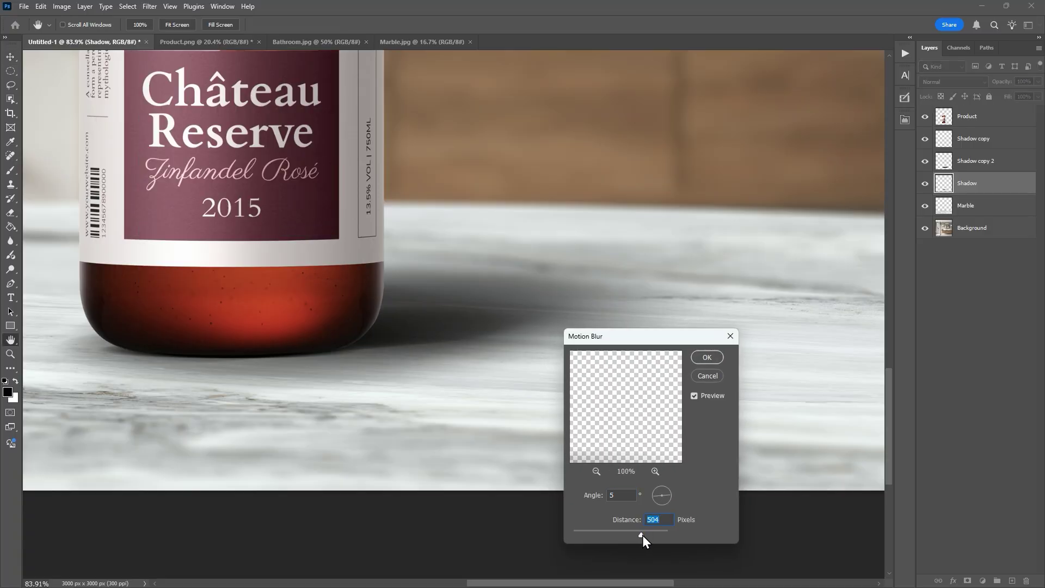
{"action": "left_click", "coordinate": [706, 357]}
Soften the Shadow layer with a Gaussian Blur of 7 pixels radius
{"action": "left_click", "coordinate": [153, 6]}
{"action": "mouse_move", "coordinate": [171, 168]}
{"action": "left_click", "coordinate": [311, 209]}
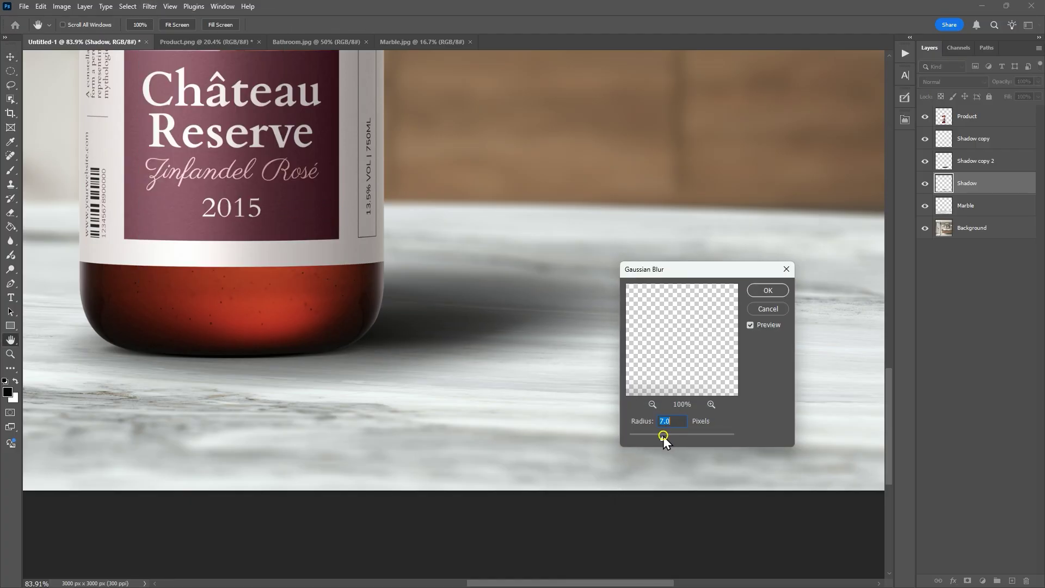
{"action": "left_click", "coordinate": [768, 290]}
{"action": "key", "text": "v"}
{"action": "scroll", "coordinate": [448, 361], "scroll_direction": "down", "scroll_amount": 8}
{"action": "scroll", "coordinate": [347, 403], "scroll_direction": "up", "scroll_amount": 5}
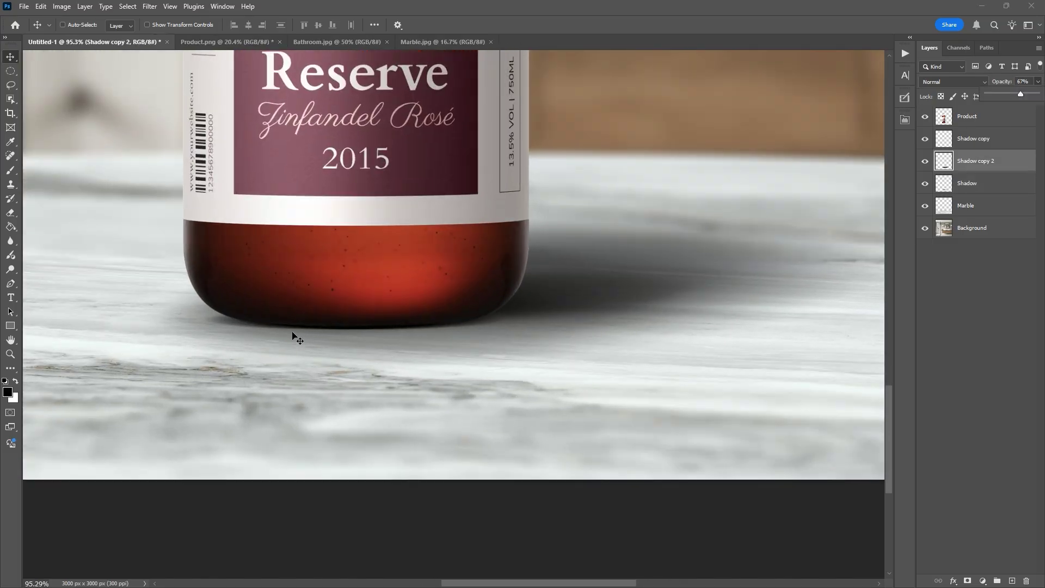
Erase the shadow spilling out left of the bottle's base on the Shadow copy 2 layer with a soft eraser
{"action": "left_click", "coordinate": [924, 161]}
{"action": "left_click", "coordinate": [925, 161]}
{"action": "key", "text": "e"}
{"action": "right_click", "coordinate": [142, 245]}
{"action": "left_click_drag", "start_coordinate": [217, 273], "coordinate": [229, 273]}
{"action": "left_click", "coordinate": [109, 229]}
{"action": "key", "text": "bracketright"}
{"action": "key", "text": "bracketright"}
{"action": "key", "text": "bracketright"}
{"action": "key", "text": "bracketright"}
{"action": "key", "text": "bracketright"}
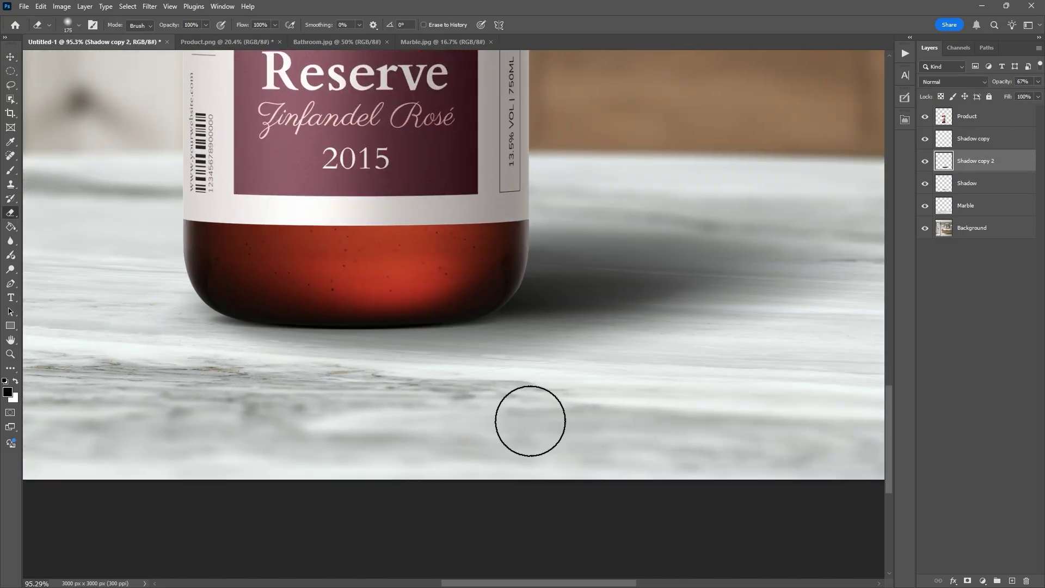
Erase the left end of the thin blurred shadow on the Shadow layer beside the bottle's base
{"action": "left_click", "coordinate": [925, 183]}
{"action": "left_click", "coordinate": [925, 183]}
{"action": "left_click", "coordinate": [966, 184]}
{"action": "left_click", "coordinate": [190, 327]}
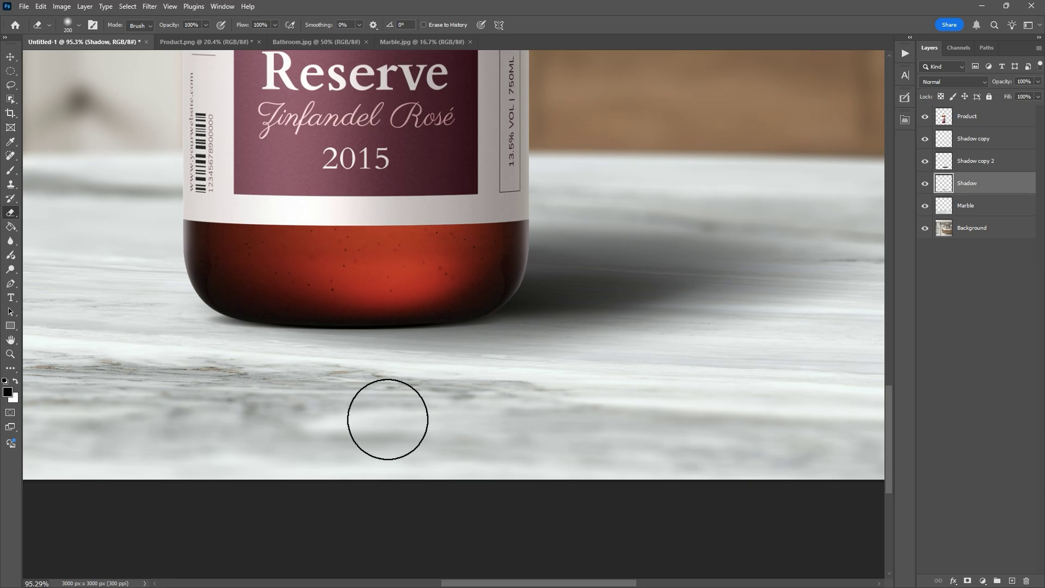
{"action": "scroll", "coordinate": [469, 411], "scroll_direction": "down", "scroll_amount": 5}
{"action": "key", "text": "v"}
{"action": "scroll", "coordinate": [462, 390], "scroll_direction": "up", "scroll_amount": 3}
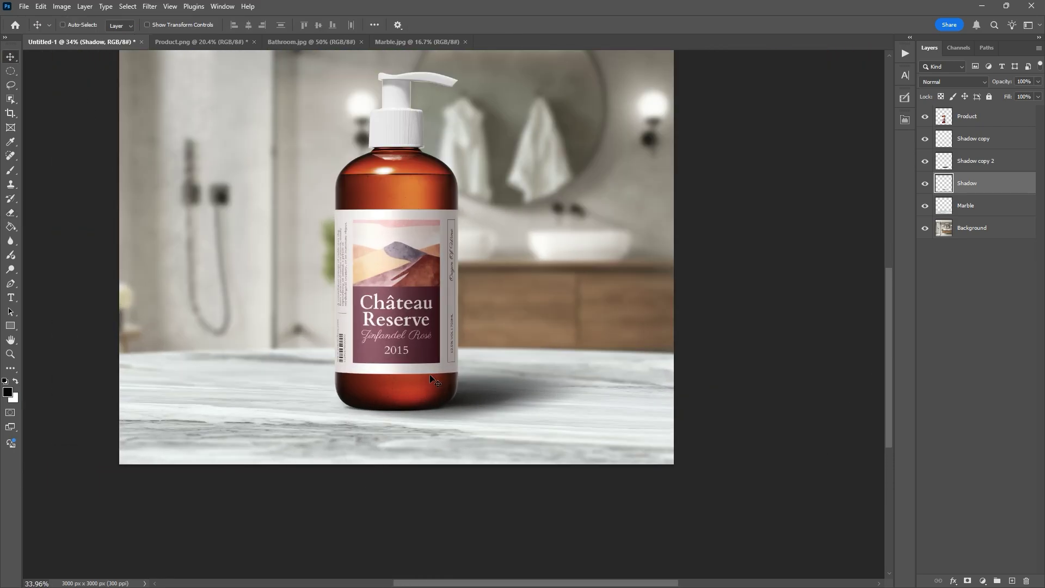
Lower the opacity of the Shadow copy 2 layer to 55%
{"action": "left_click", "coordinate": [950, 162]}
{"action": "left_click", "coordinate": [1037, 82]}
{"action": "left_click_drag", "start_coordinate": [1021, 93], "coordinate": [1016, 96]}
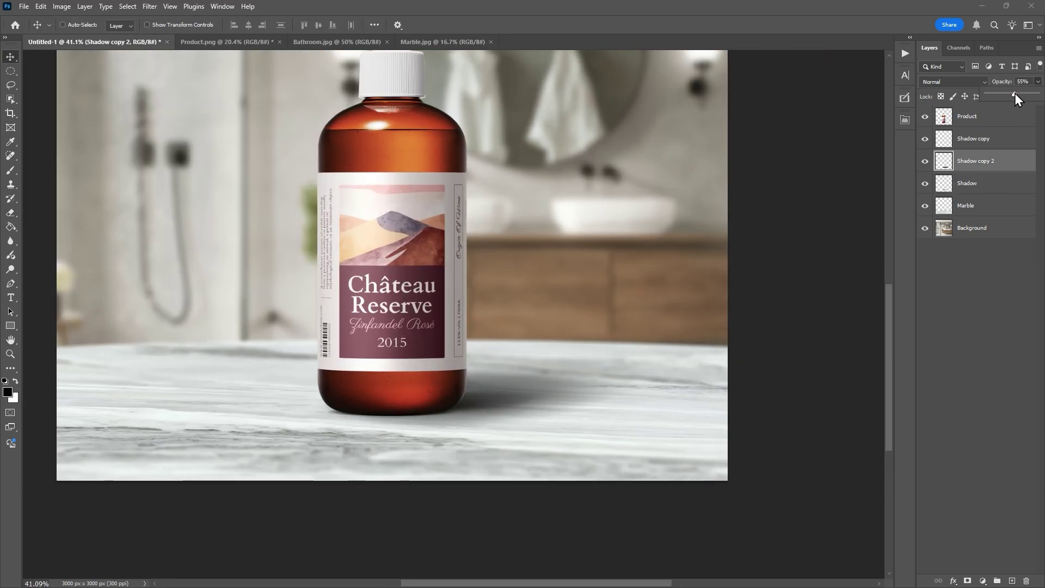
{"action": "left_click", "coordinate": [638, 308]}
Add a Levels adjustment clipped to the Product layer and lower its white output level to 126
{"action": "scroll", "coordinate": [475, 401], "scroll_direction": "up", "scroll_amount": 8}
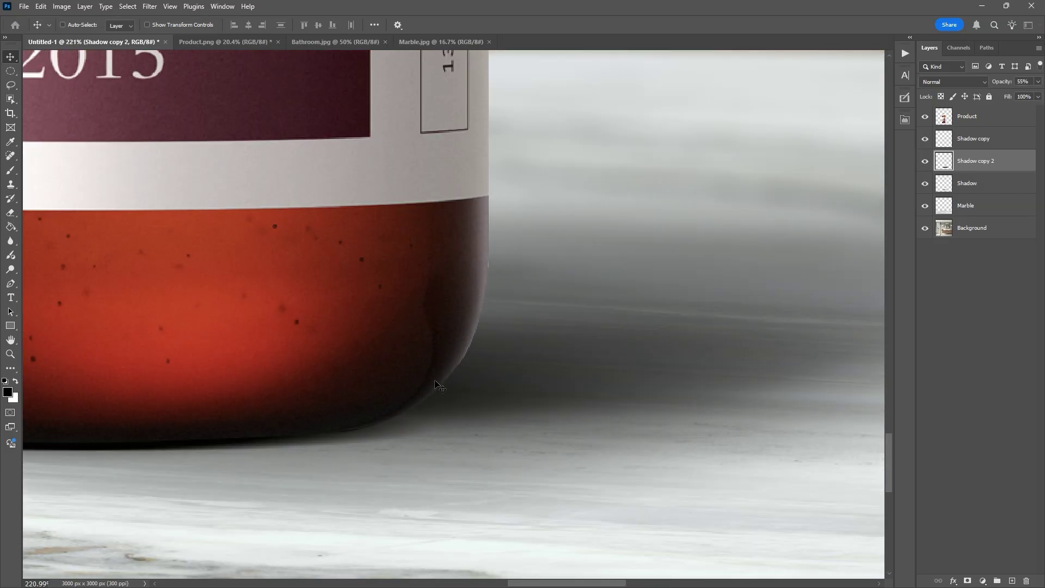
{"action": "left_click", "coordinate": [996, 116]}
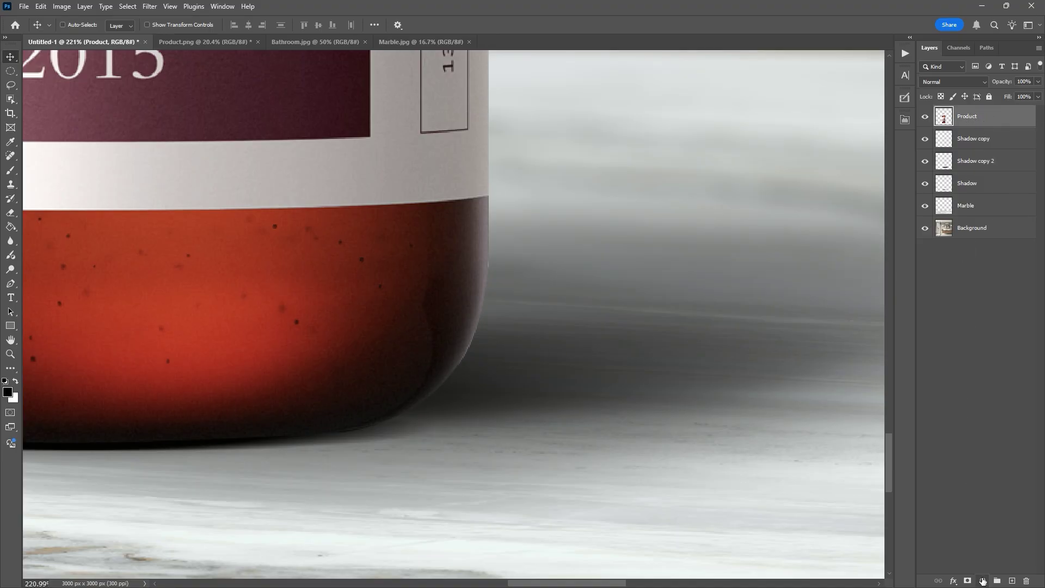
{"action": "left_click", "coordinate": [982, 581]}
{"action": "left_click", "coordinate": [979, 437]}
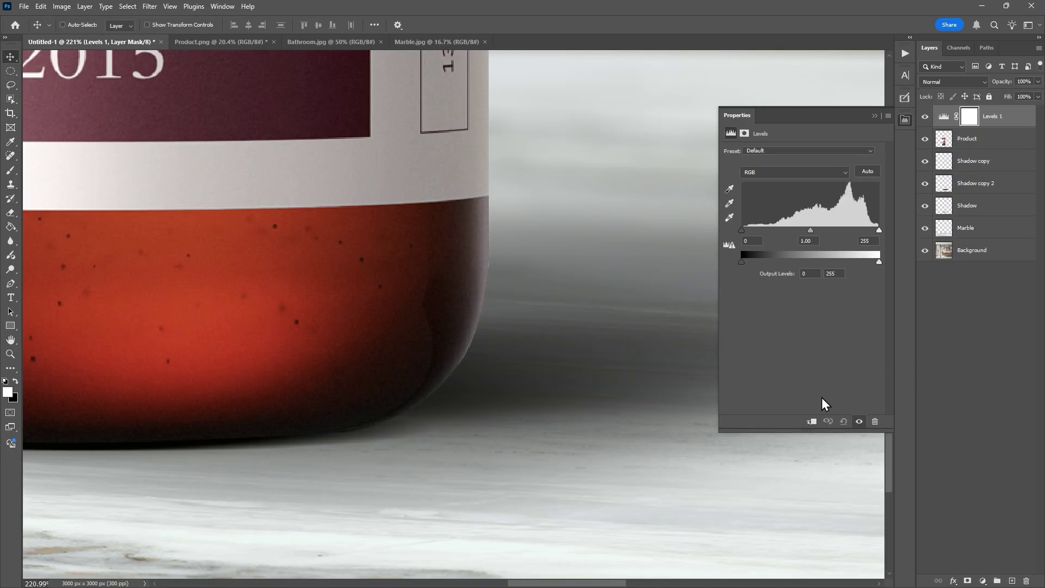
{"action": "left_click_drag", "start_coordinate": [878, 261], "coordinate": [809, 263]}
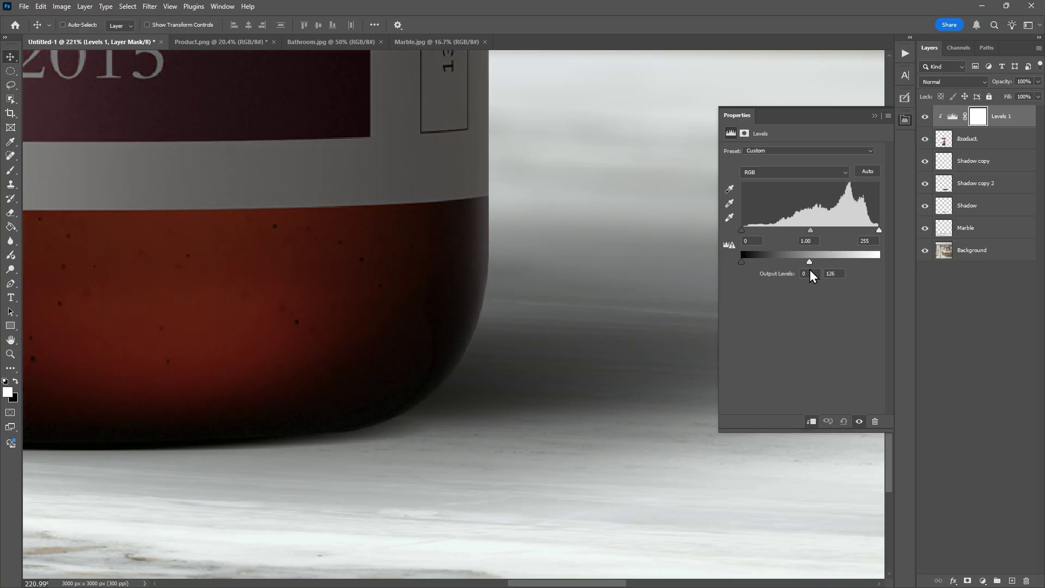
Invert the Levels mask to black and paint white along the bottle's lower right edge with a soft brush
{"action": "left_click", "coordinate": [977, 119]}
{"action": "key", "text": "ctrl+i"}
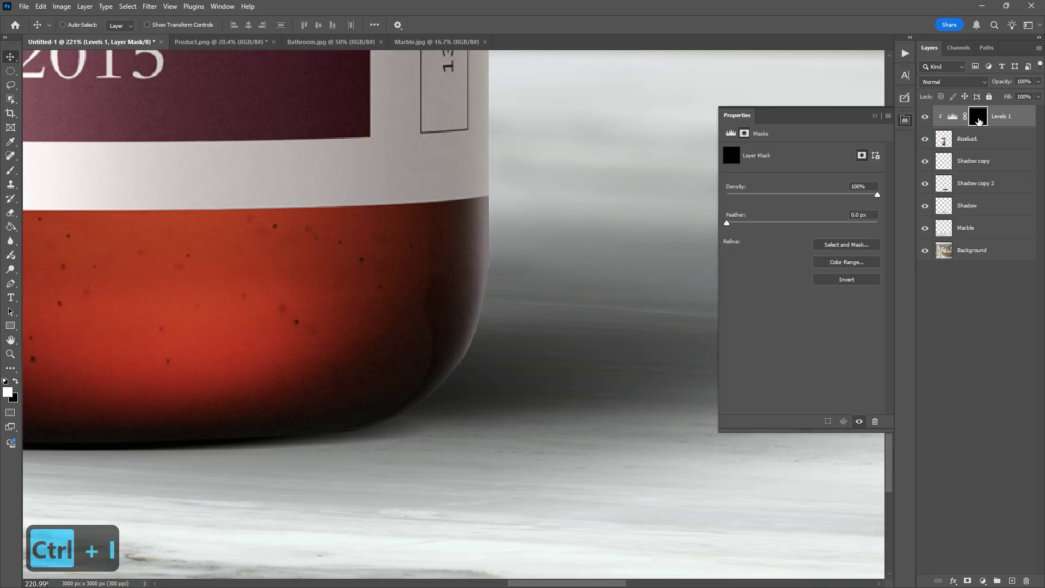
{"action": "left_click", "coordinate": [11, 171]}
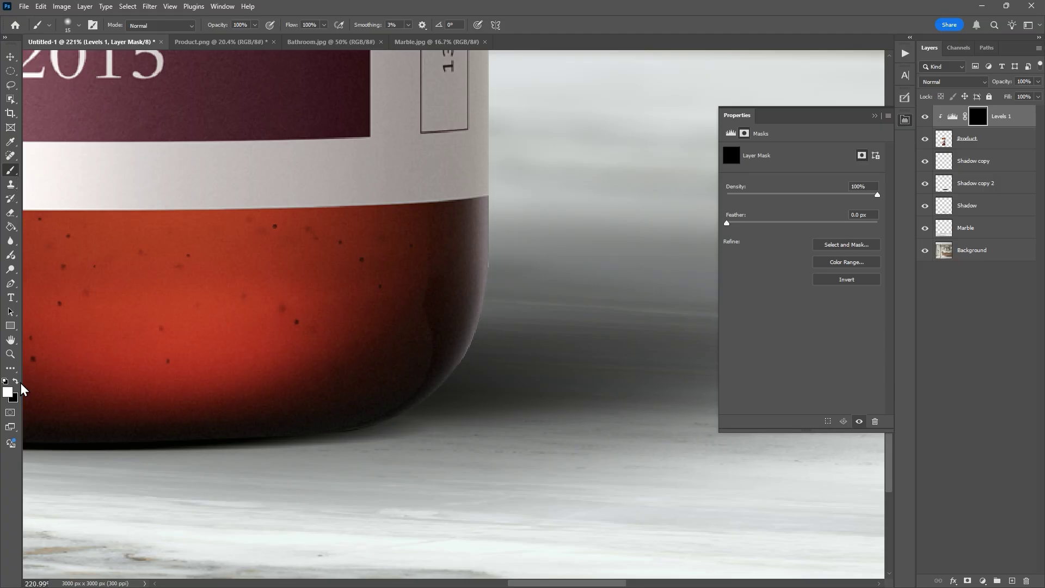
{"action": "key", "text": "bracketright"}
{"action": "key", "text": "bracketright"}
{"action": "key", "text": "bracketright"}
{"action": "key", "text": "bracketright"}
{"action": "key", "text": "bracketright"}
{"action": "key", "text": "bracketright"}
{"action": "key", "text": "bracketright"}
{"action": "key", "text": "bracketright"}
{"action": "key", "text": "bracketright"}
{"action": "key", "text": "bracketright"}
{"action": "mouse_move", "coordinate": [520, 316]}
{"action": "left_mouse_down"}
{"action": "mouse_move", "coordinate": [448, 427]}
{"action": "mouse_move", "coordinate": [430, 436]}
{"action": "left_mouse_up"}
{"action": "key", "text": "bracketright"}
{"action": "key", "text": "bracketright"}
{"action": "scroll", "coordinate": [529, 377], "scroll_direction": "down", "scroll_amount": 10}
{"action": "scroll", "coordinate": [547, 413], "scroll_direction": "up", "scroll_amount": 3}
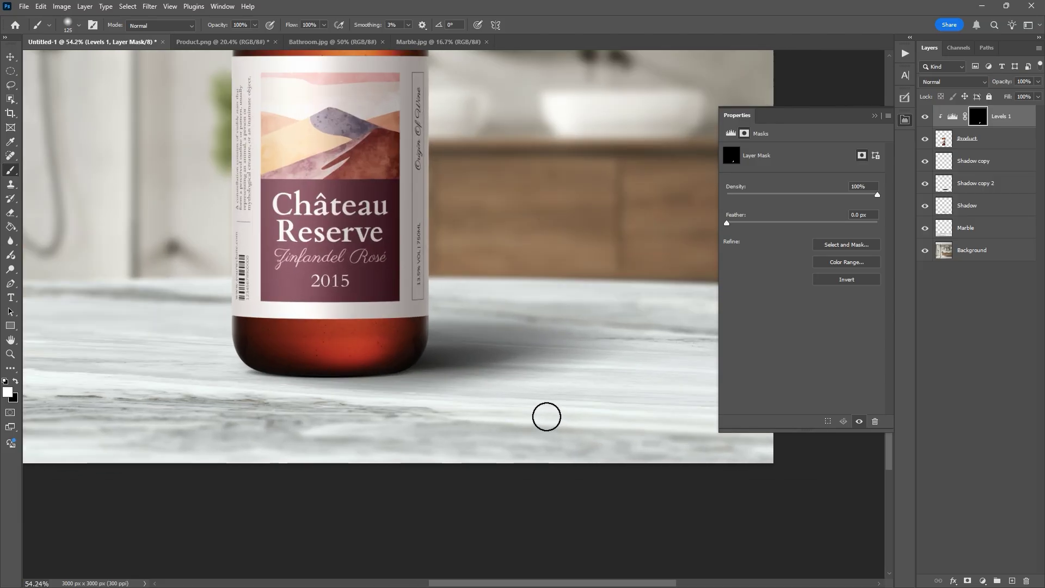
Refine the darkening along the bottle's base edge on the Levels mask with a smaller 50-pixel soft white brush
{"action": "scroll", "coordinate": [434, 388], "scroll_direction": "up", "scroll_amount": 4}
{"action": "key", "text": "bracketleft"}
{"action": "scroll", "coordinate": [371, 360], "scroll_direction": "up", "scroll_amount": 3}
{"action": "key", "text": "bracketleft"}
{"action": "key", "text": "bracketleft"}
{"action": "key", "text": "bracketleft"}
{"action": "key", "text": "bracketleft"}
{"action": "key", "text": "bracketleft"}
{"action": "scroll", "coordinate": [412, 360], "scroll_direction": "down", "scroll_amount": 7}
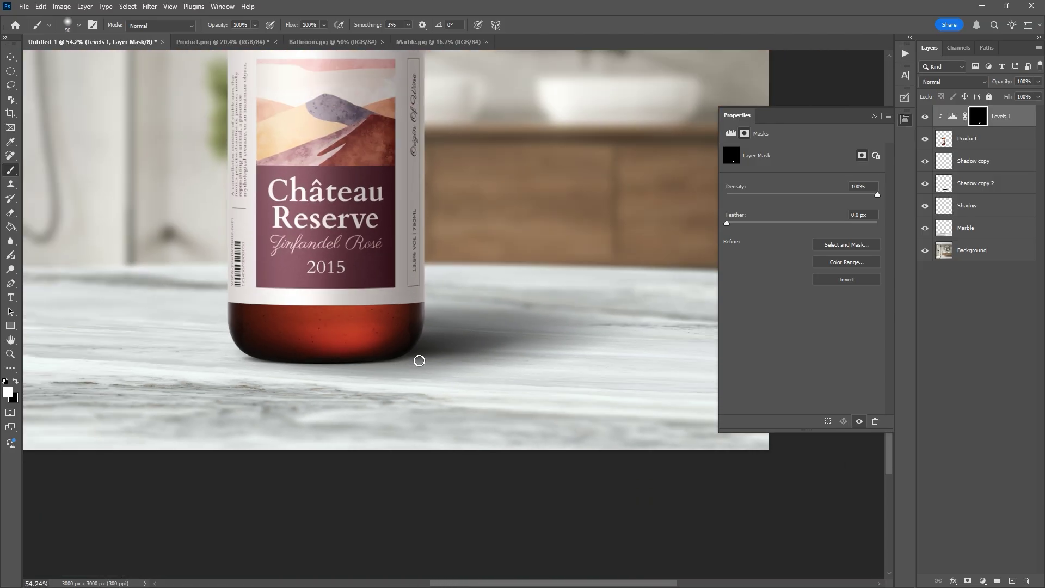
{"action": "scroll", "coordinate": [419, 360], "scroll_direction": "down", "scroll_amount": 2}
{"action": "scroll", "coordinate": [417, 353], "scroll_direction": "up", "scroll_amount": 6}
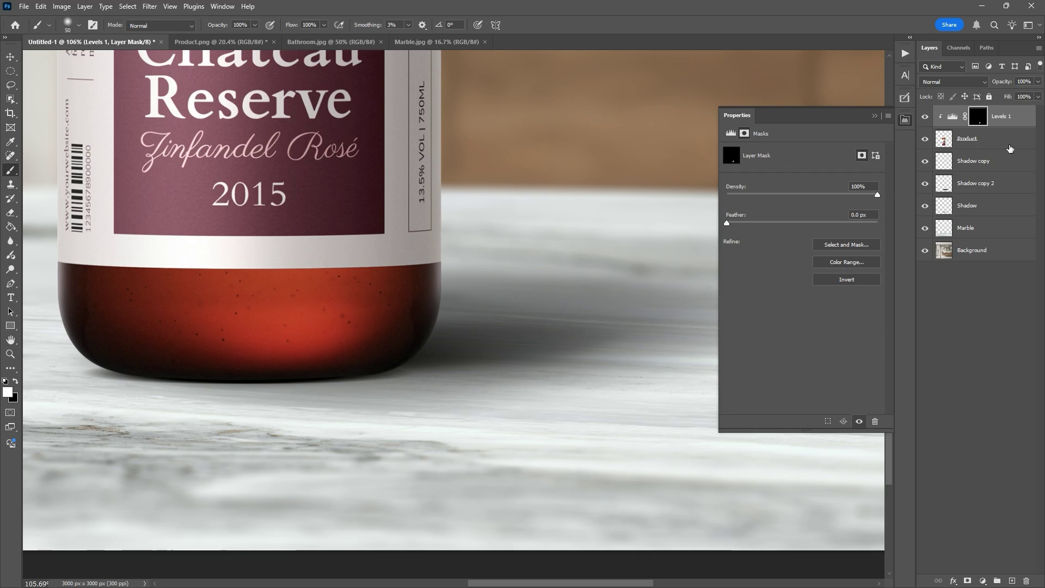
Duplicate the Product layer and rename the upper one Product Main and the lower one Product_Reflection
{"action": "left_click", "coordinate": [1007, 146]}
{"action": "key", "text": "ctrl+j"}
{"action": "double_click", "coordinate": [987, 139]}
{"action": "type", "text": "Product Main"}
{"action": "key", "text": "Return"}
{"action": "double_click", "coordinate": [979, 161]}
{"action": "type", "text": "Product Ref_Reflection"}
{"action": "key", "text": "Return"}
Flip the Product_Reflection layer vertically and place the mirrored bottle directly beneath the original bottle's base
{"action": "scroll", "coordinate": [414, 310], "scroll_direction": "down", "scroll_amount": 5}
{"action": "key", "text": "v"}
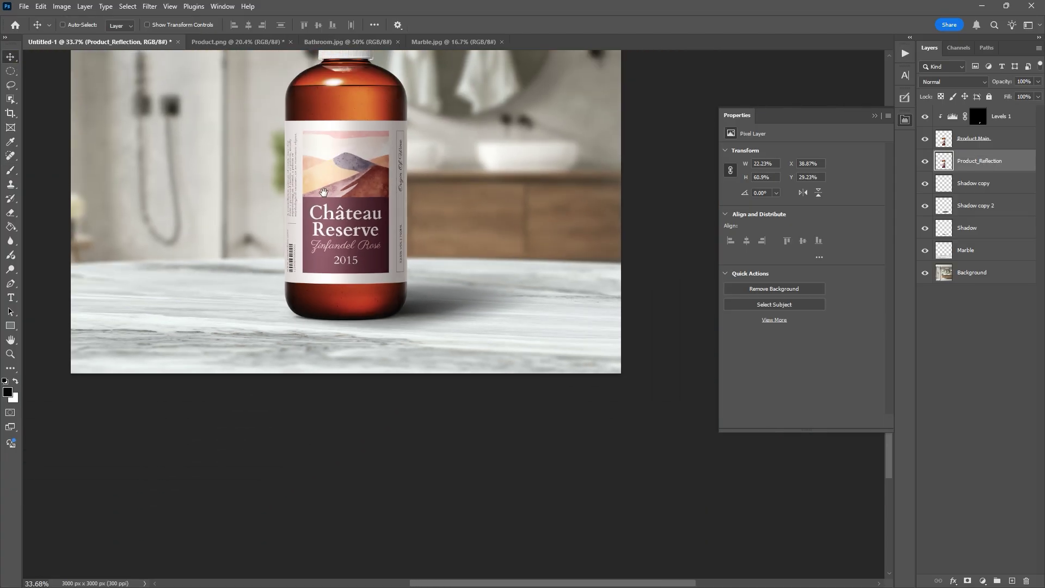
{"action": "key", "text": "ctrl+t"}
{"action": "right_click", "coordinate": [350, 183]}
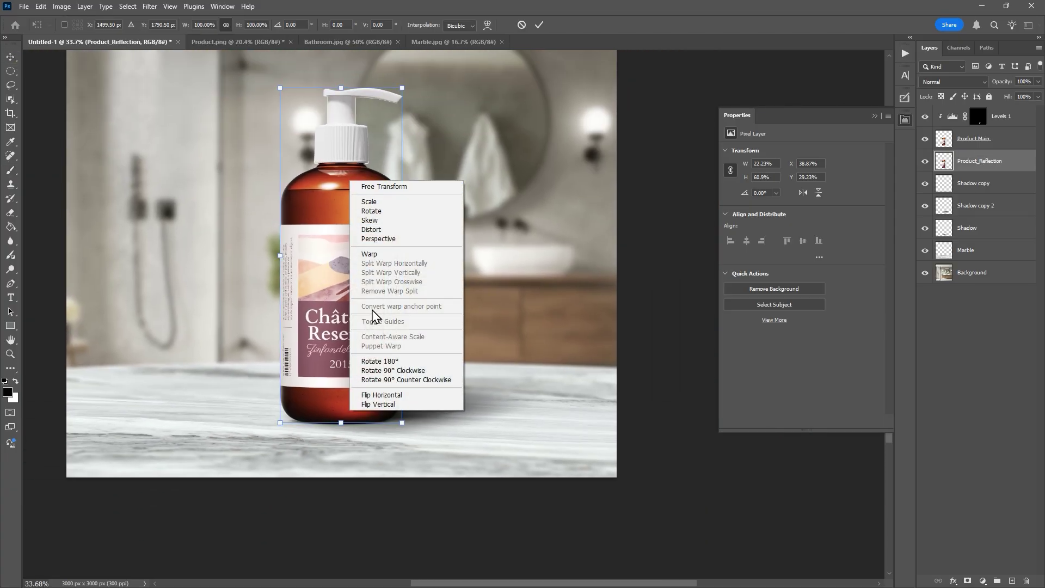
{"action": "left_click", "coordinate": [381, 404]}
{"action": "left_click_drag", "start_coordinate": [355, 129], "coordinate": [355, 464]}
{"action": "scroll", "coordinate": [343, 438], "scroll_direction": "up", "scroll_amount": 8}
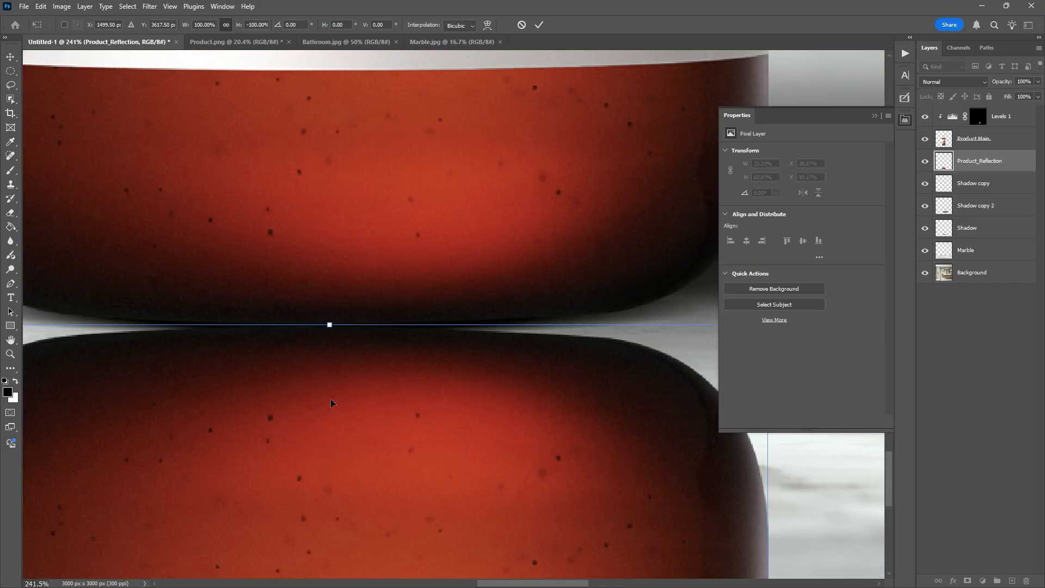
Warp the mirrored bottle by raising both upper corners so its edge follows the curve of the original bottle's base
{"action": "scroll", "coordinate": [353, 349], "scroll_direction": "down", "scroll_amount": 5}
{"action": "right_click", "coordinate": [361, 361]}
{"action": "left_click", "coordinate": [405, 203]}
{"action": "left_click_drag", "start_coordinate": [513, 340], "coordinate": [513, 321]}
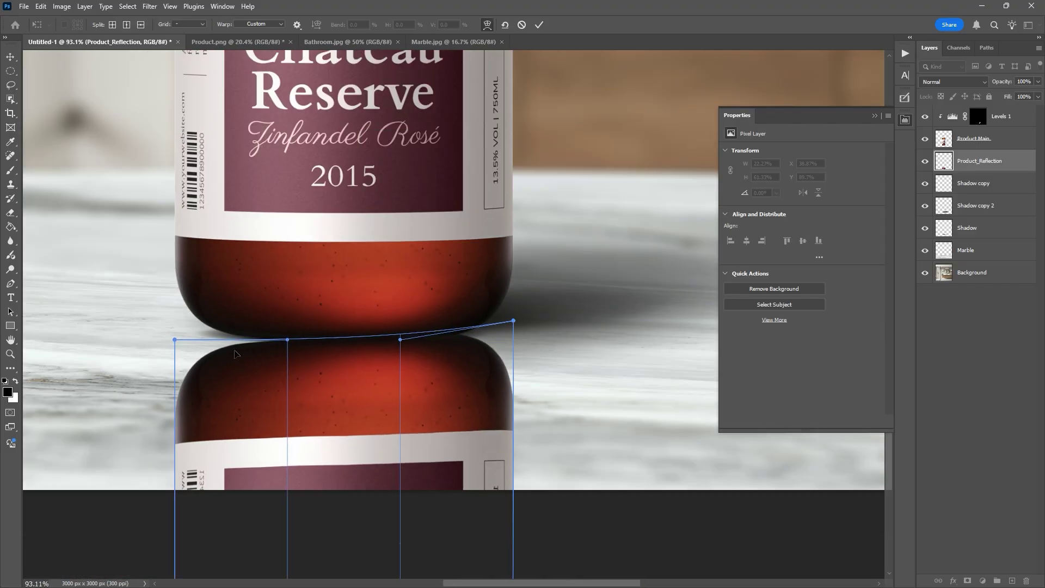
{"action": "left_click_drag", "start_coordinate": [175, 340], "coordinate": [176, 305]}
{"action": "left_click_drag", "start_coordinate": [514, 321], "coordinate": [513, 303]}
{"action": "scroll", "coordinate": [356, 352], "scroll_direction": "down", "scroll_amount": 4}
{"action": "left_click", "coordinate": [539, 25]}
{"action": "scroll", "coordinate": [344, 387], "scroll_direction": "up", "scroll_amount": 2}
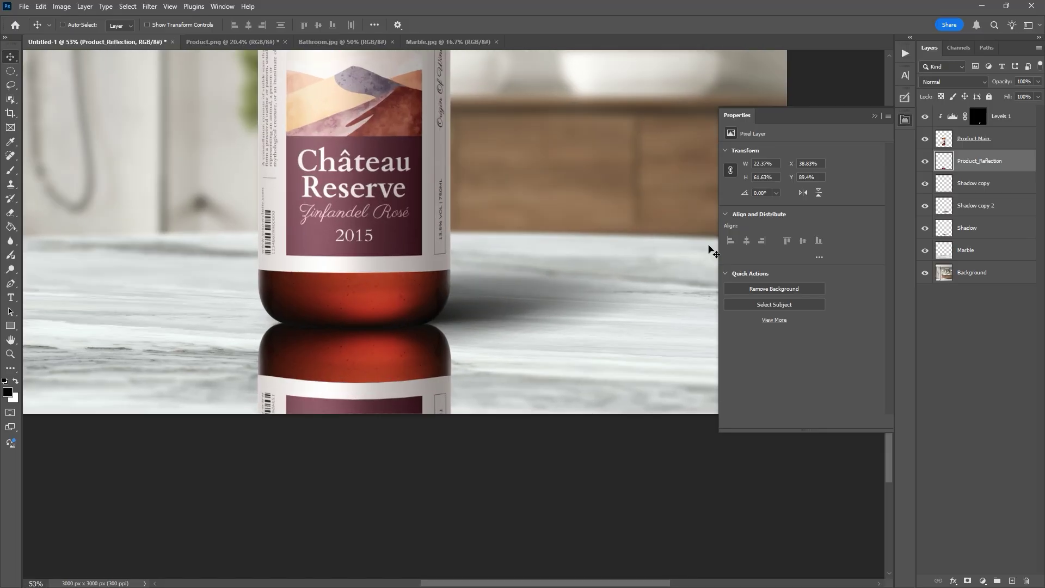
Set the Product_Reflection layer to Overlay blending and apply a Tilt-Shift blur focused at the bottle's base
{"action": "left_click", "coordinate": [934, 82]}
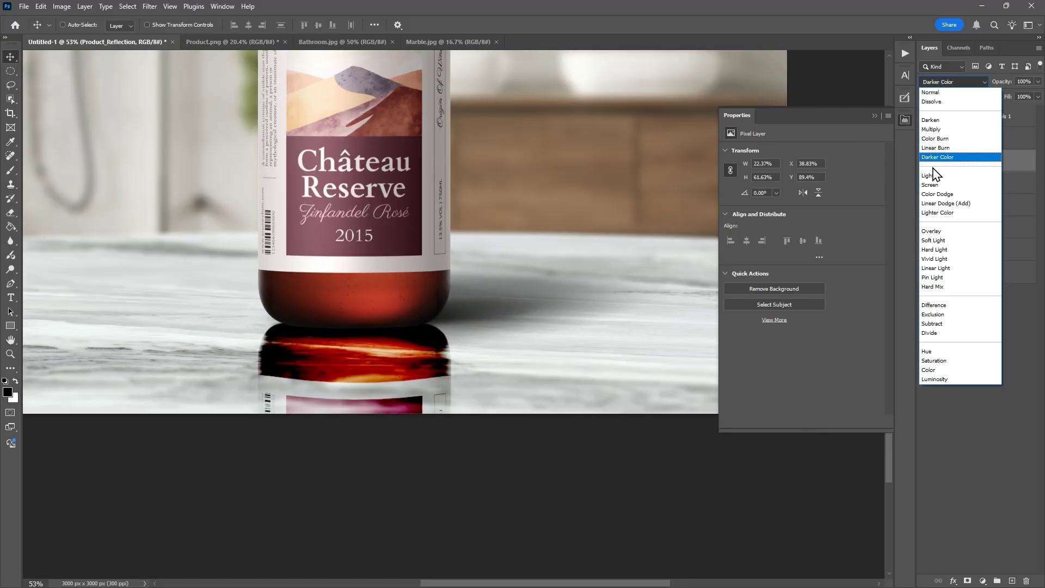
{"action": "left_click", "coordinate": [939, 232]}
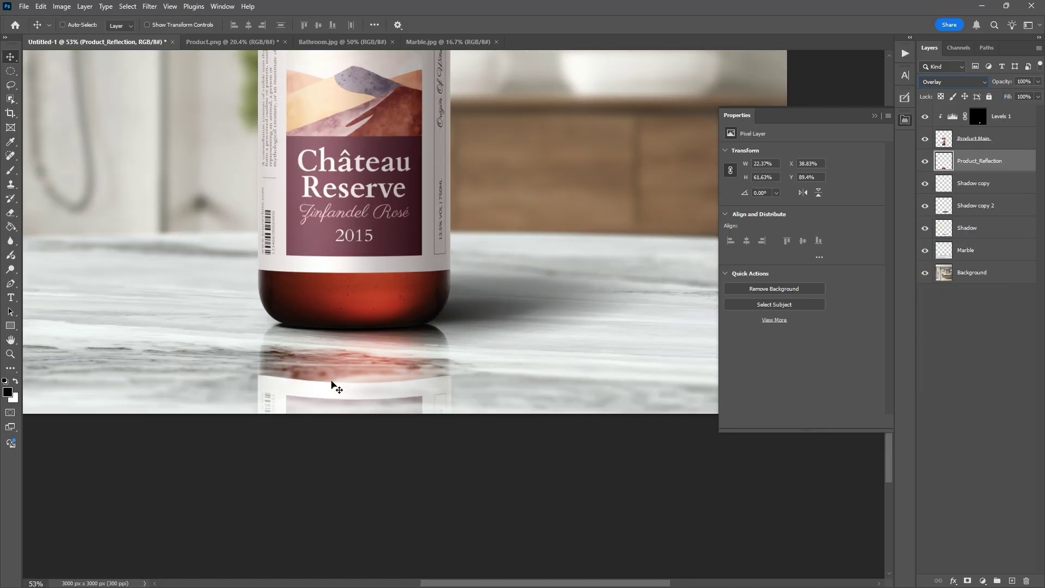
{"action": "scroll", "coordinate": [333, 388], "scroll_direction": "up", "scroll_amount": 3}
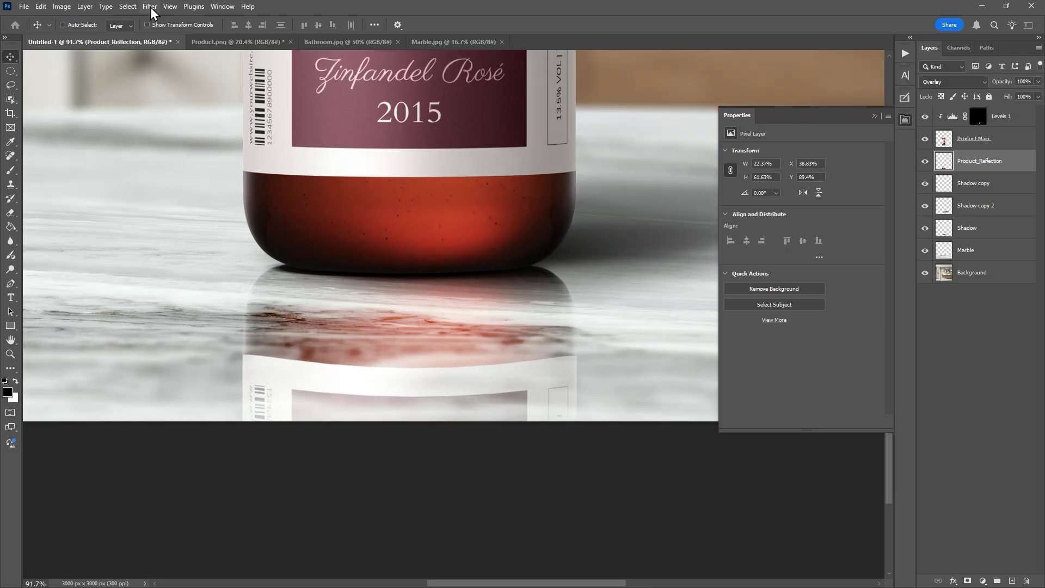
{"action": "left_click", "coordinate": [150, 8]}
{"action": "mouse_move", "coordinate": [170, 179]}
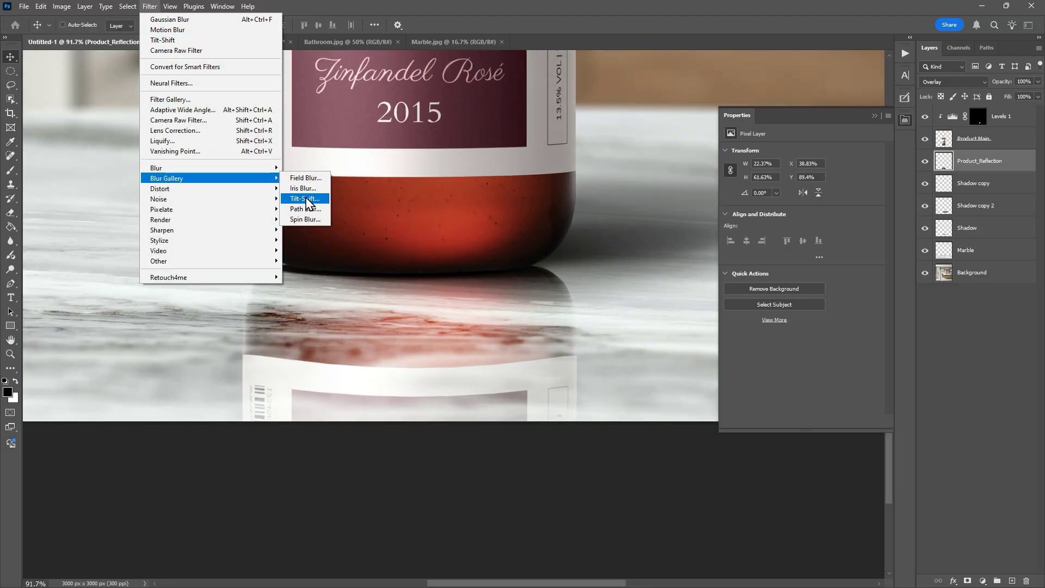
{"action": "left_click", "coordinate": [307, 199]}
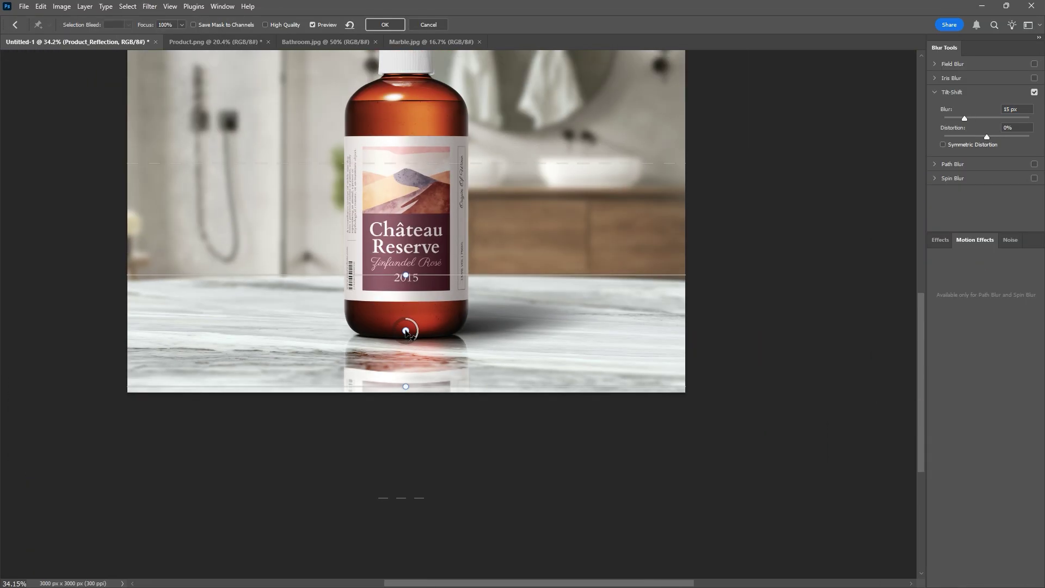
{"action": "scroll", "coordinate": [406, 330], "scroll_direction": "up", "scroll_amount": 2}
{"action": "key", "text": "Return"}
Move the thin shadow on the Shadow layer slightly down under the bottle's base
{"action": "scroll", "coordinate": [487, 326], "scroll_direction": "up", "scroll_amount": 5}
{"action": "left_click", "coordinate": [11, 58]}
{"action": "left_click", "coordinate": [982, 230]}
{"action": "scroll", "coordinate": [381, 350], "scroll_direction": "up", "scroll_amount": 3}
{"action": "left_click_drag", "start_coordinate": [410, 348], "coordinate": [411, 353]}
{"action": "scroll", "coordinate": [484, 343], "scroll_direction": "down", "scroll_amount": 8}
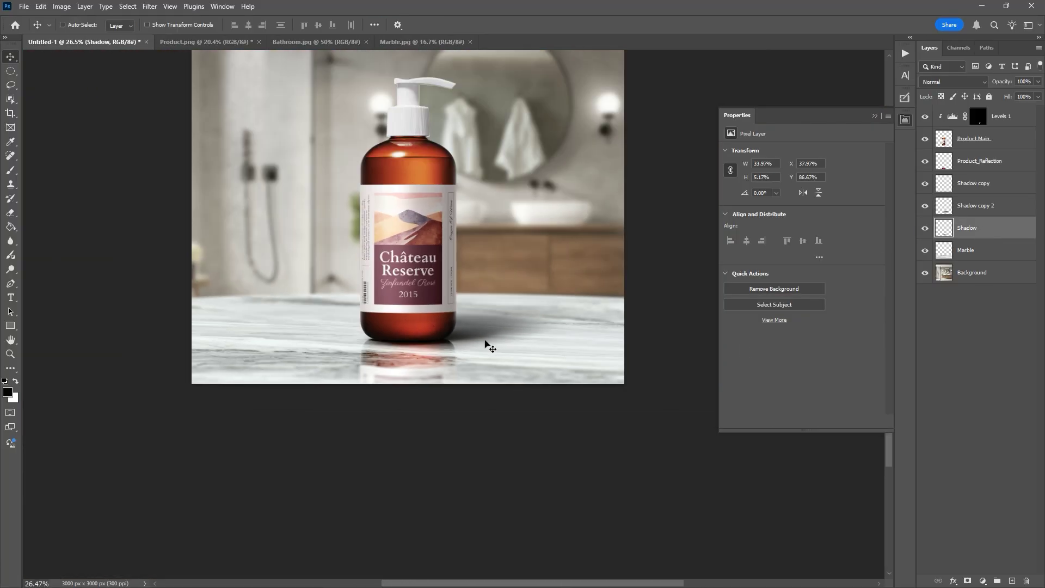
Add a new layer above the Shadow layer and name it More_Shadow
{"action": "scroll", "coordinate": [348, 338], "scroll_direction": "up", "scroll_amount": 9}
{"action": "left_click", "coordinate": [1010, 580]}
{"action": "double_click", "coordinate": [967, 228]}
{"action": "type", "text": "More_Shadow"}
{"action": "key", "text": "Return"}
Paint extra soft black shadow on the More_Shadow layer beside the bottle's lower right base
{"action": "left_click", "coordinate": [11, 170]}
{"action": "right_click", "coordinate": [247, 338]}
{"action": "left_click_drag", "start_coordinate": [275, 358], "coordinate": [275, 367]}
{"action": "key", "text": "ctrl+z"}
{"action": "right_click", "coordinate": [323, 278]}
{"action": "right_click", "coordinate": [362, 280]}
{"action": "left_click_drag", "start_coordinate": [429, 306], "coordinate": [418, 306]}
{"action": "key", "text": "Return"}
{"action": "key", "text": "bracketright"}
{"action": "key", "text": "bracketright"}
{"action": "key", "text": "bracketright"}
{"action": "key", "text": "bracketright"}
{"action": "key", "text": "bracketright"}
{"action": "key", "text": "bracketright"}
Lower the More_Shadow layer's opacity to 57% and place Product_Reflection beneath the Shadow copy 2 layer
{"action": "key", "text": "ctrl+0"}
{"action": "key", "text": "ctrl+plus"}
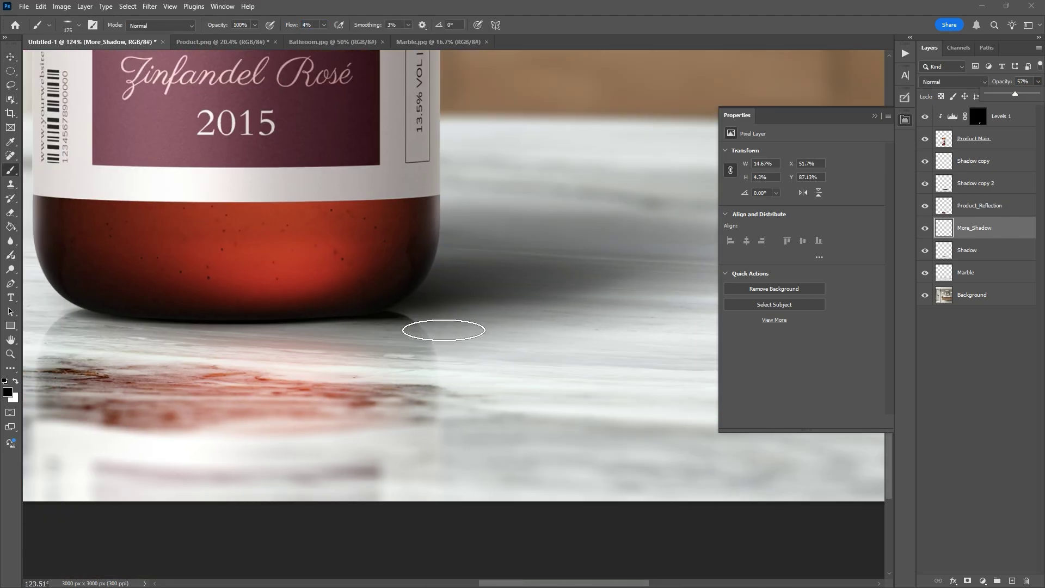
{"action": "scroll", "coordinate": [444, 329], "scroll_direction": "down", "scroll_amount": 10}
{"action": "scroll", "coordinate": [457, 330], "scroll_direction": "up", "scroll_amount": 5}
{"action": "left_click", "coordinate": [11, 56]}
{"action": "scroll", "coordinate": [400, 231], "scroll_direction": "up", "scroll_amount": 3}
{"action": "left_click_drag", "start_coordinate": [407, 245], "coordinate": [414, 280]}
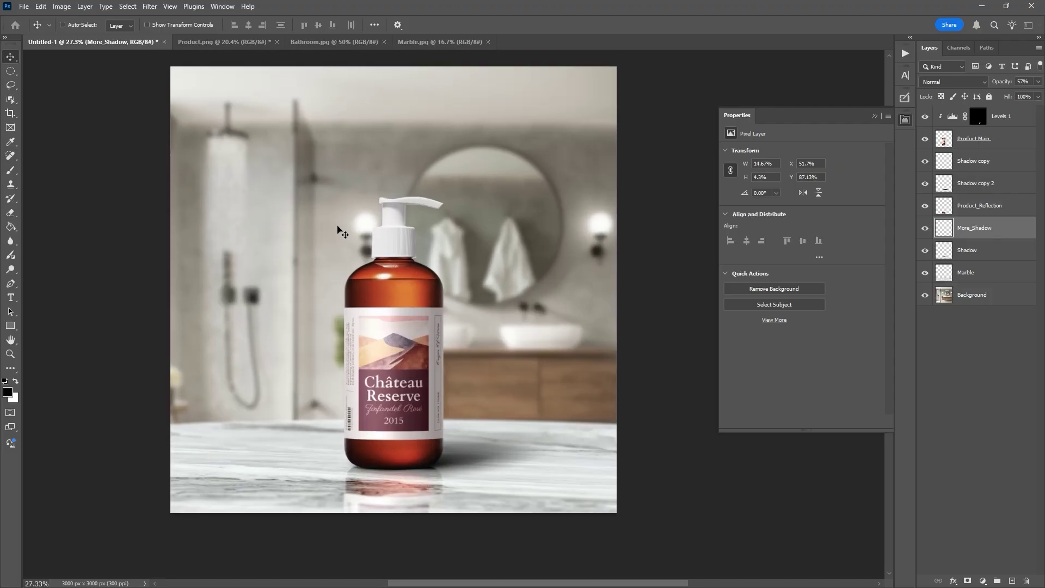
Add a new layer named Merged above the Levels adjustment and stamp all visible layers into it
{"action": "left_click", "coordinate": [964, 304]}
{"action": "left_click", "coordinate": [987, 231]}
{"action": "left_click", "coordinate": [1000, 116]}
{"action": "left_click", "coordinate": [1012, 580]}
{"action": "double_click", "coordinate": [968, 118]}
{"action": "type", "text": "Merged"}
{"action": "key", "text": "Return"}
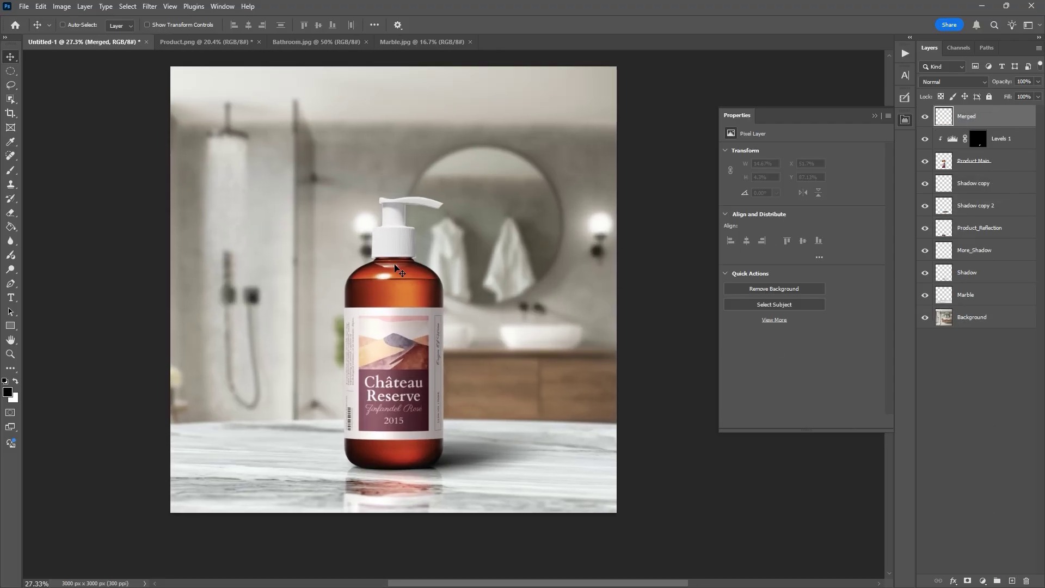
{"action": "key", "text": "ctrl+alt+shift+e"}
{"action": "left_click", "coordinate": [149, 7]}
{"action": "left_click", "coordinate": [165, 68]}
{"action": "left_click", "coordinate": [511, 222]}
{"action": "key", "text": "ctrl+z"}
Open the Merged layer in the Camera Raw Filter, cool the temperature slightly and add a vignette with midpoint 61 and feather 73
{"action": "left_click", "coordinate": [149, 6]}
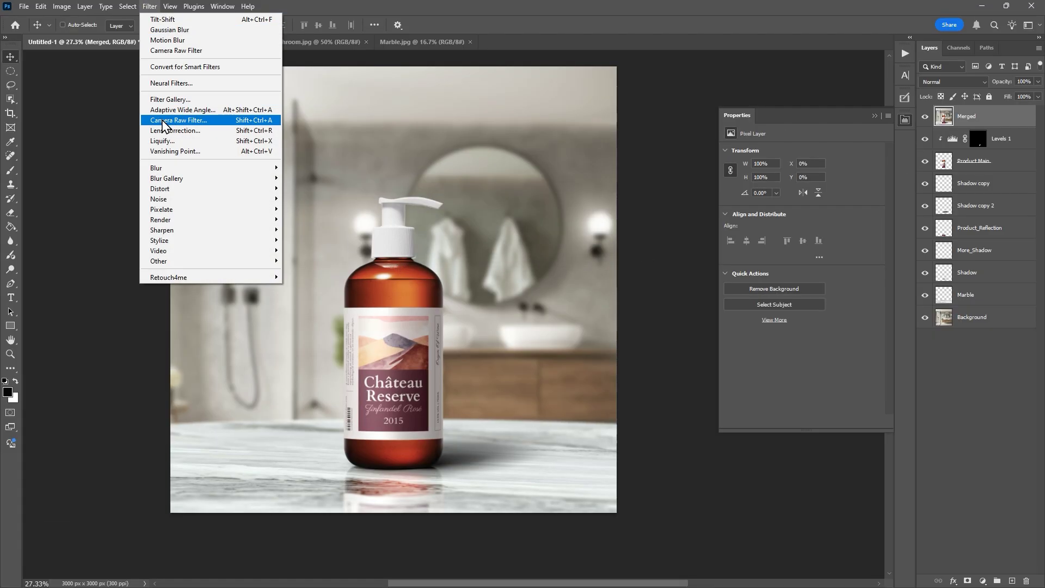
{"action": "left_click", "coordinate": [195, 121]}
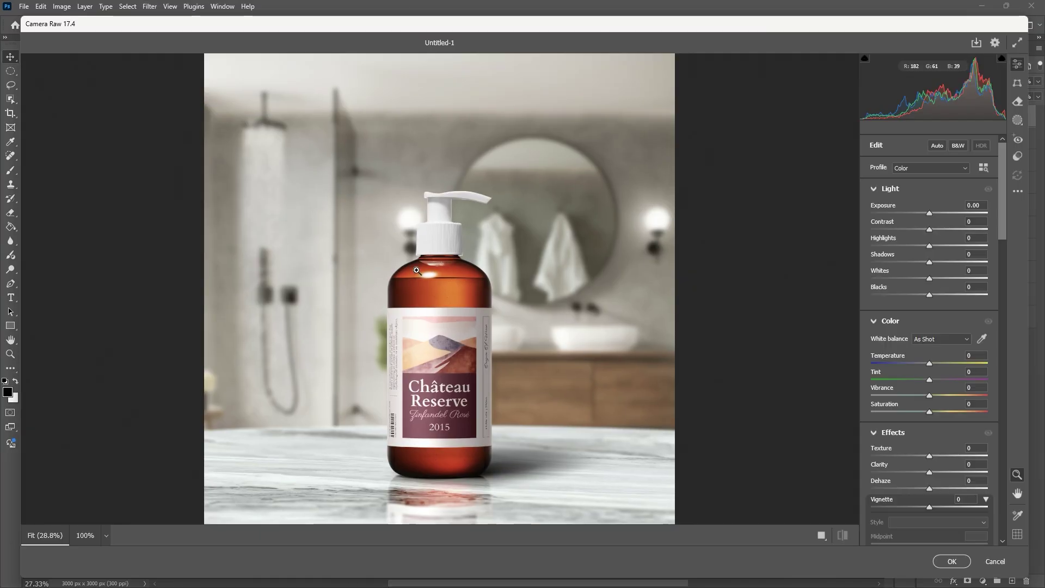
{"action": "scroll", "coordinate": [891, 410], "scroll_direction": "up", "scroll_amount": 2}
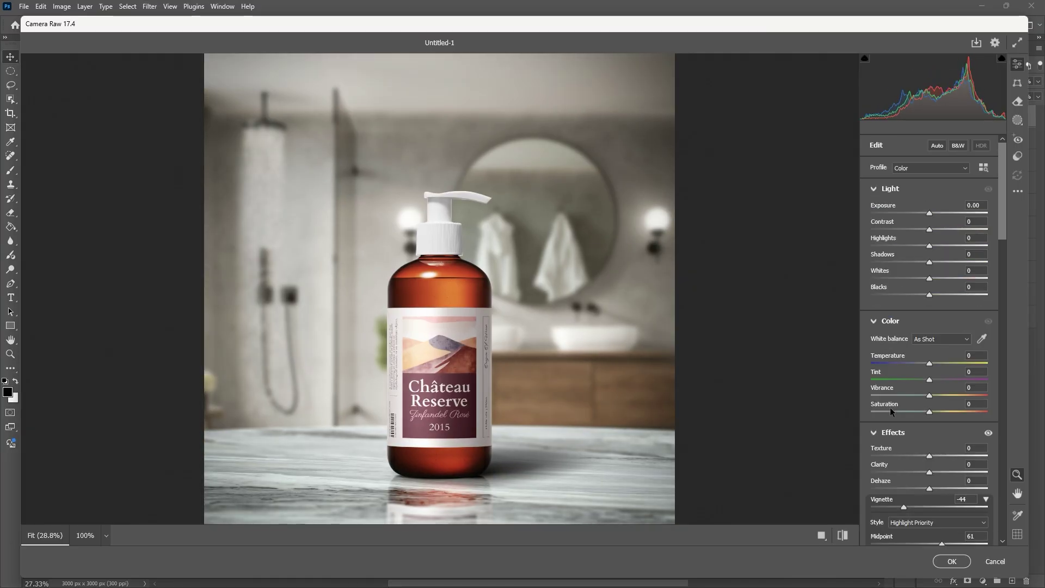
{"action": "left_click_drag", "start_coordinate": [929, 364], "coordinate": [925, 365]}
{"action": "scroll", "coordinate": [892, 359], "scroll_direction": "down", "scroll_amount": 1}
{"action": "scroll", "coordinate": [892, 360], "scroll_direction": "down", "scroll_amount": 6}
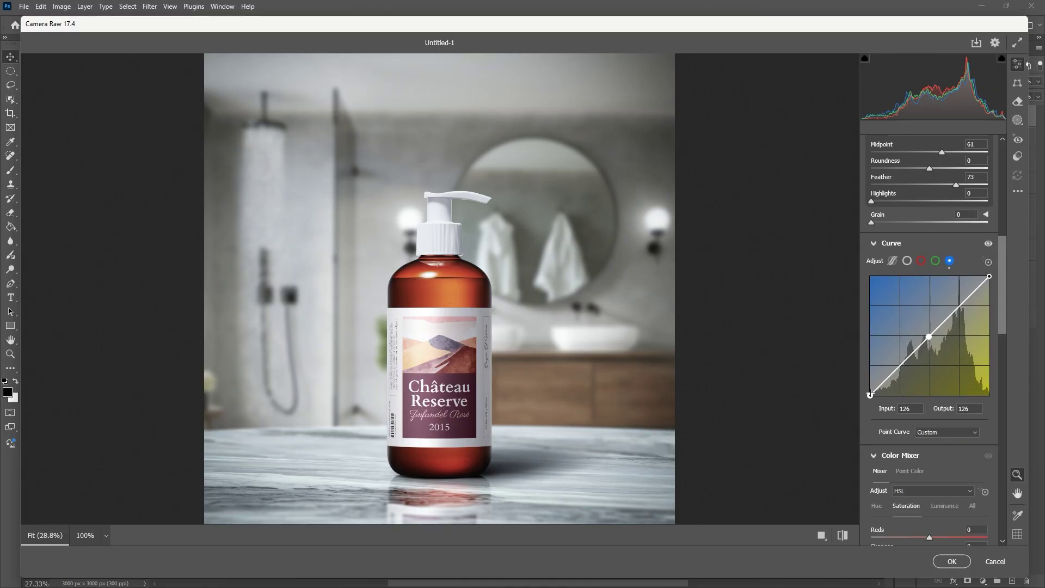
Lift the shadow end of the red channel curve slightly, hold its midpoint, and apply the Camera Raw grading
{"action": "left_click", "coordinate": [921, 261]}
{"action": "left_click_drag", "start_coordinate": [870, 396], "coordinate": [869, 389]}
{"action": "left_click_drag", "start_coordinate": [929, 332], "coordinate": [928, 336]}
{"action": "left_click", "coordinate": [891, 243]}
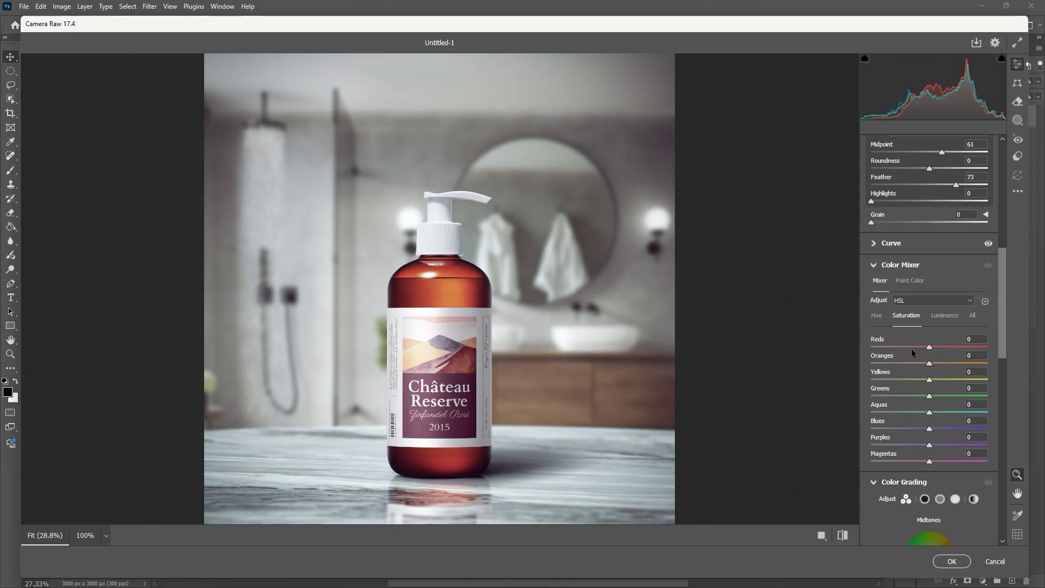
{"action": "left_click", "coordinate": [953, 561]}
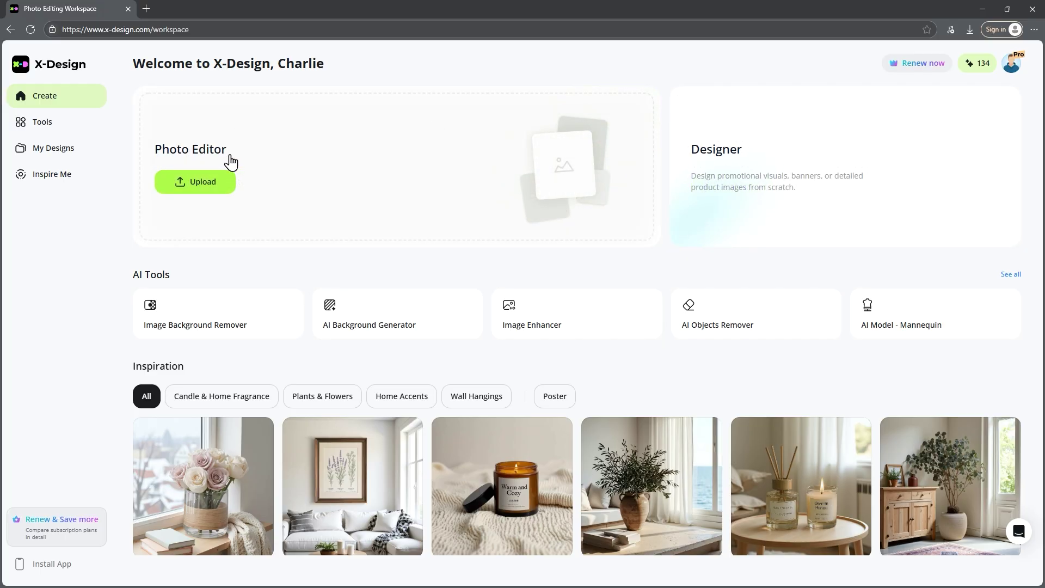
Switch to X-Design, upload Product.png to the Photo Editor and remove the bottle's background
{"action": "left_click", "coordinate": [202, 187]}
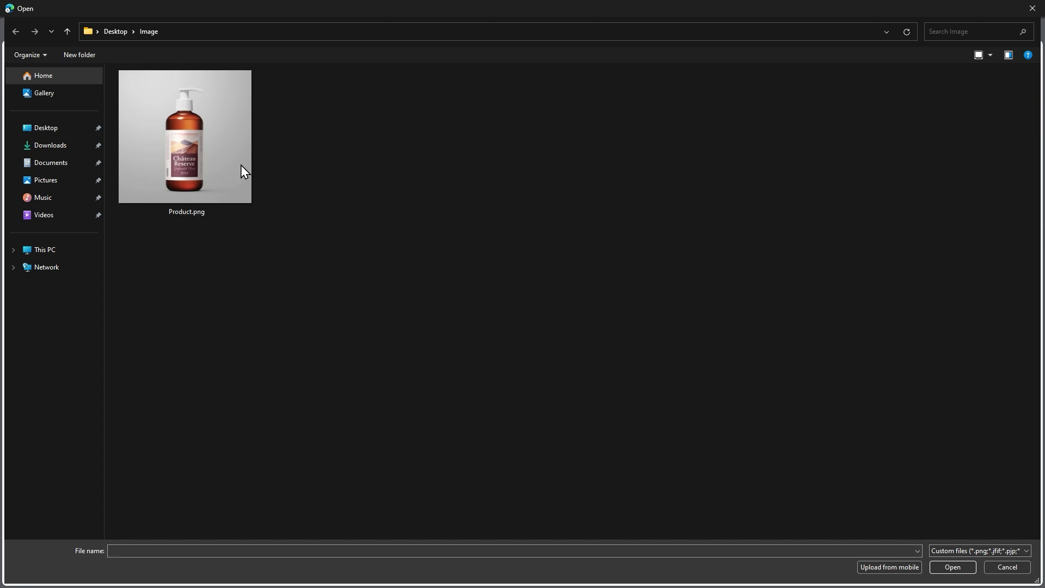
{"action": "left_click", "coordinate": [201, 177]}
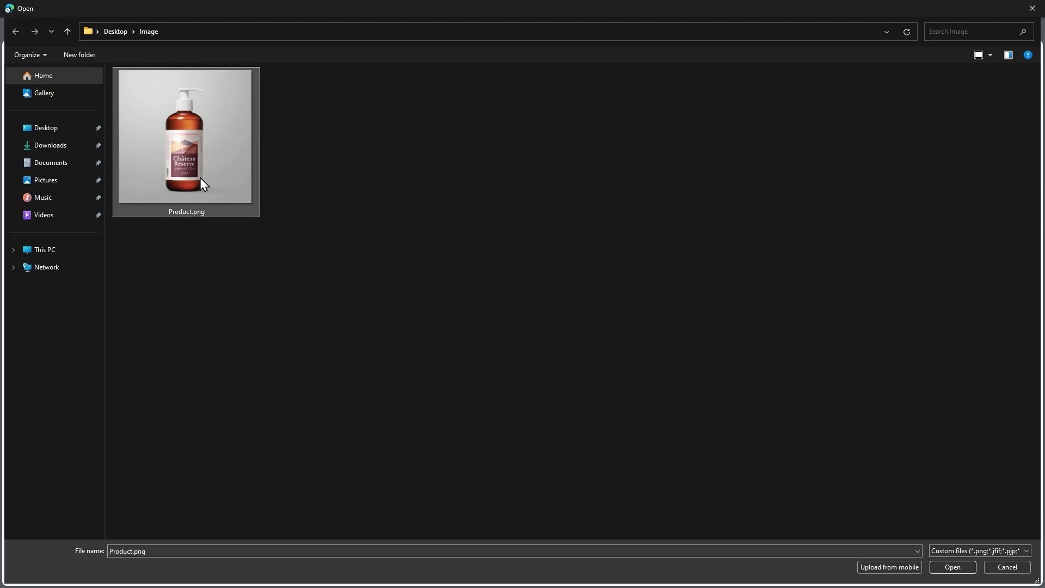
{"action": "double_click", "coordinate": [187, 129]}
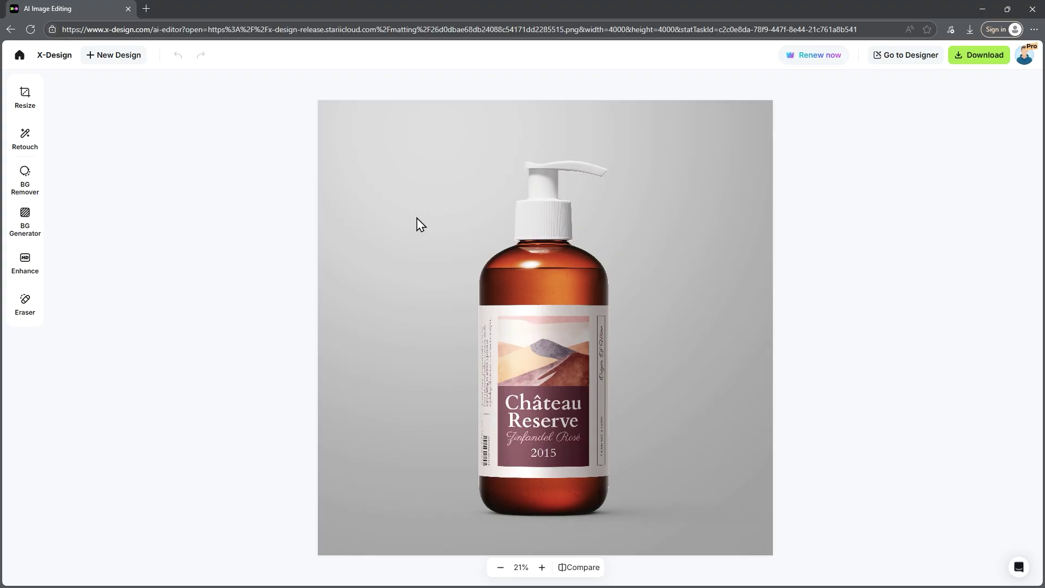
{"action": "left_click", "coordinate": [25, 174]}
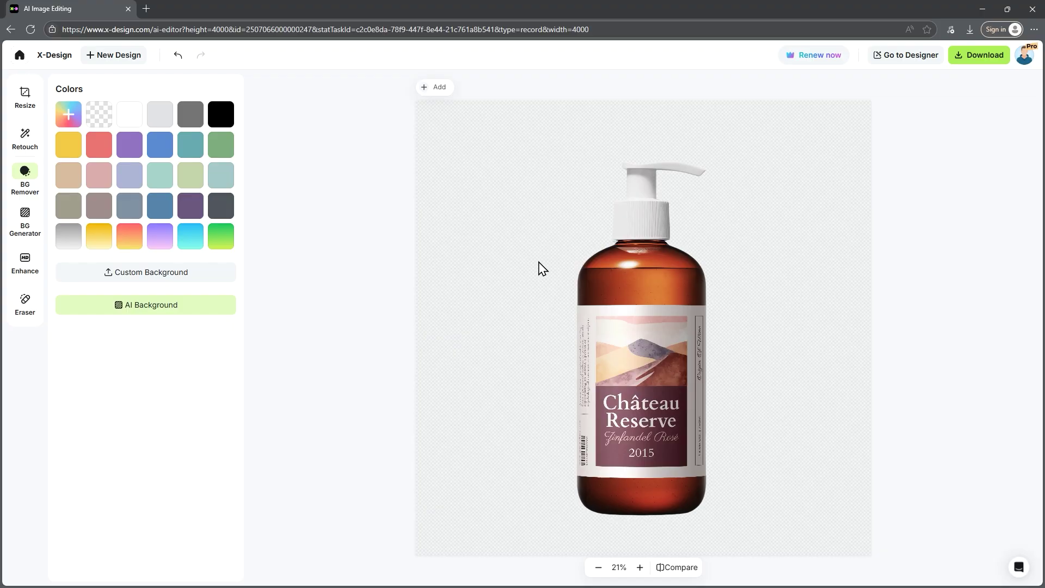
Look through the AI Background Generator's preset categories and its Clone and Custom options
{"action": "left_click", "coordinate": [26, 221]}
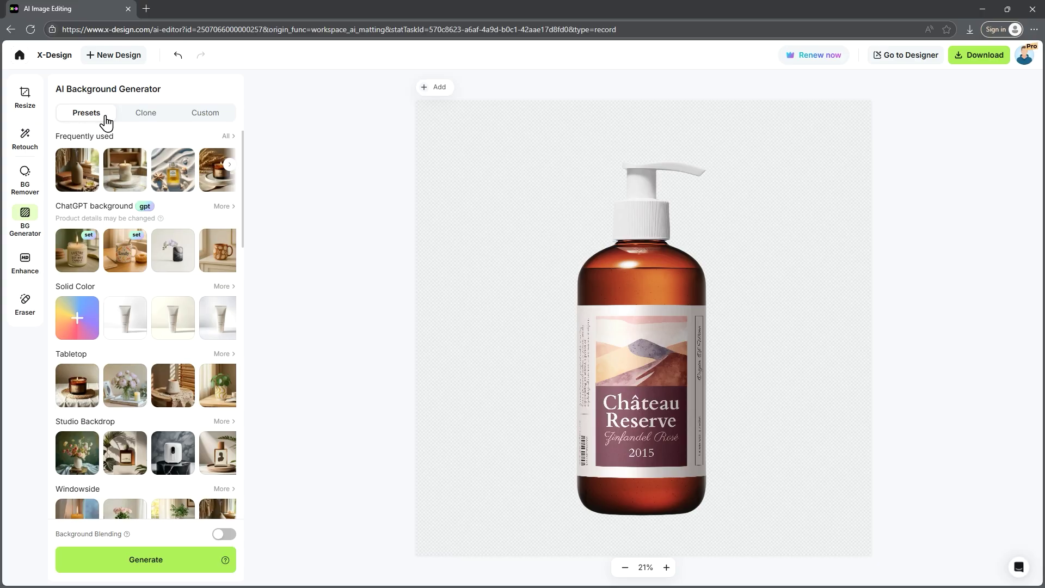
{"action": "scroll", "coordinate": [117, 343], "scroll_direction": "down", "scroll_amount": 1}
{"action": "scroll", "coordinate": [117, 343], "scroll_direction": "down", "scroll_amount": 7}
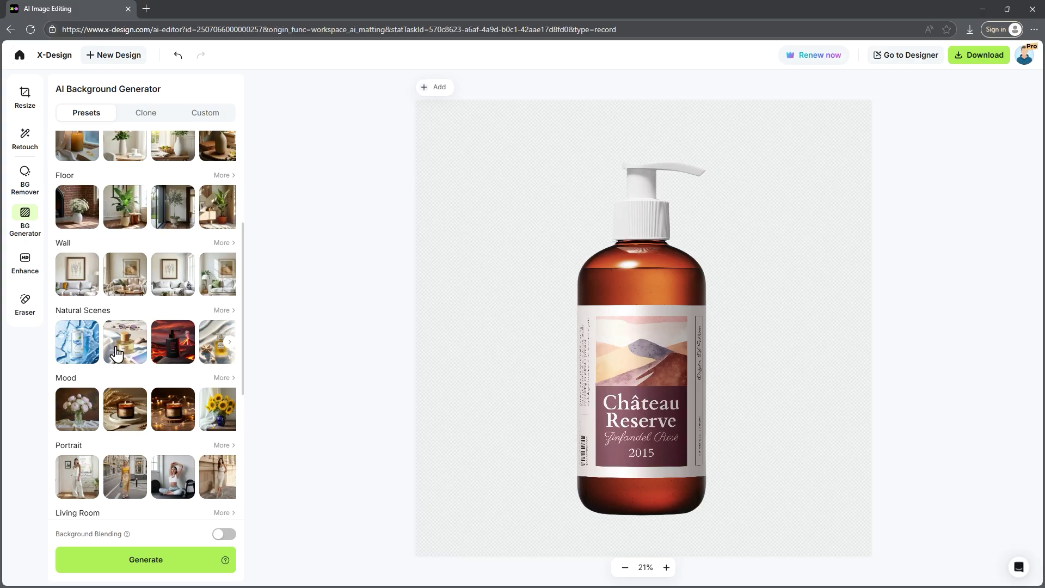
{"action": "scroll", "coordinate": [117, 352], "scroll_direction": "up", "scroll_amount": 8}
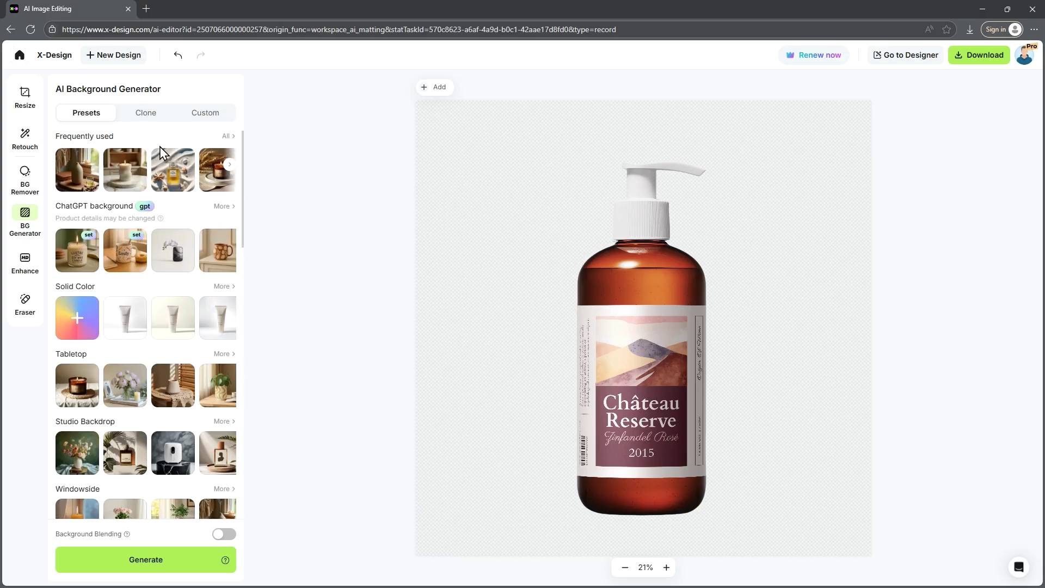
{"action": "left_click", "coordinate": [152, 114]}
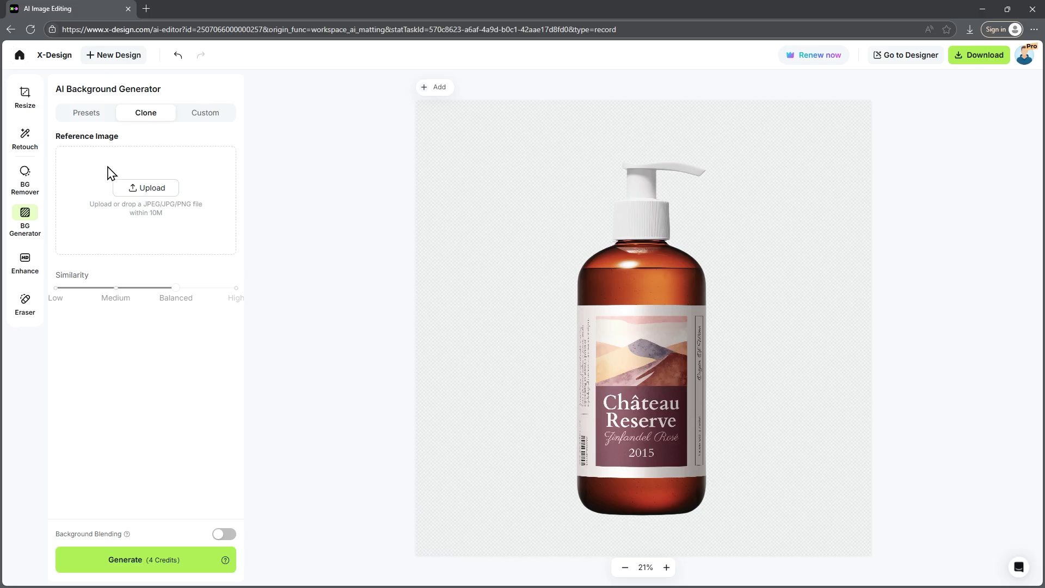
{"action": "left_click", "coordinate": [203, 123]}
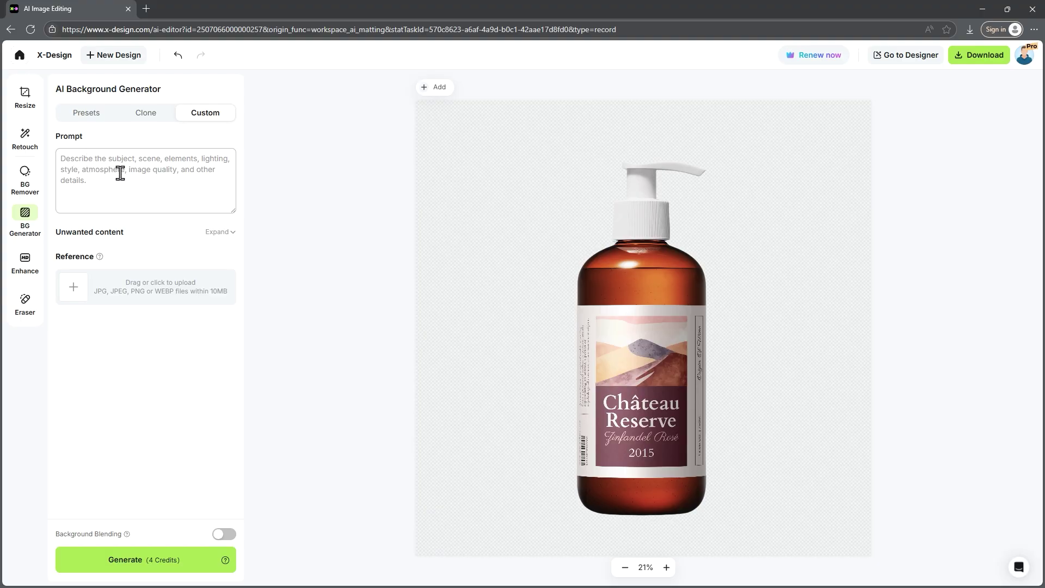
{"action": "left_click", "coordinate": [87, 113]}
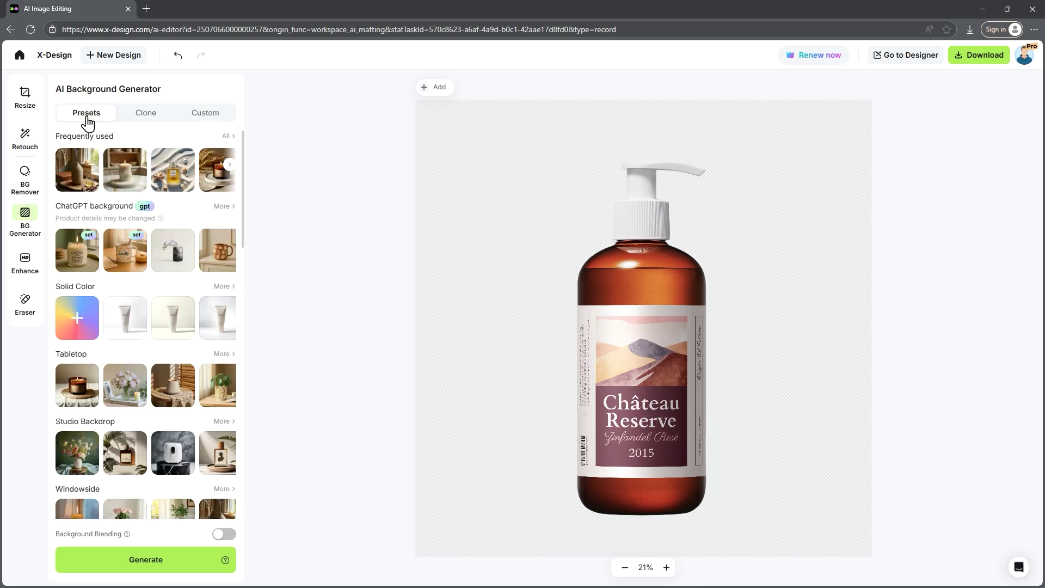
Generate AI backgrounds for the bottle from the second Dining Room preset
{"action": "scroll", "coordinate": [162, 204], "scroll_direction": "down", "scroll_amount": 10}
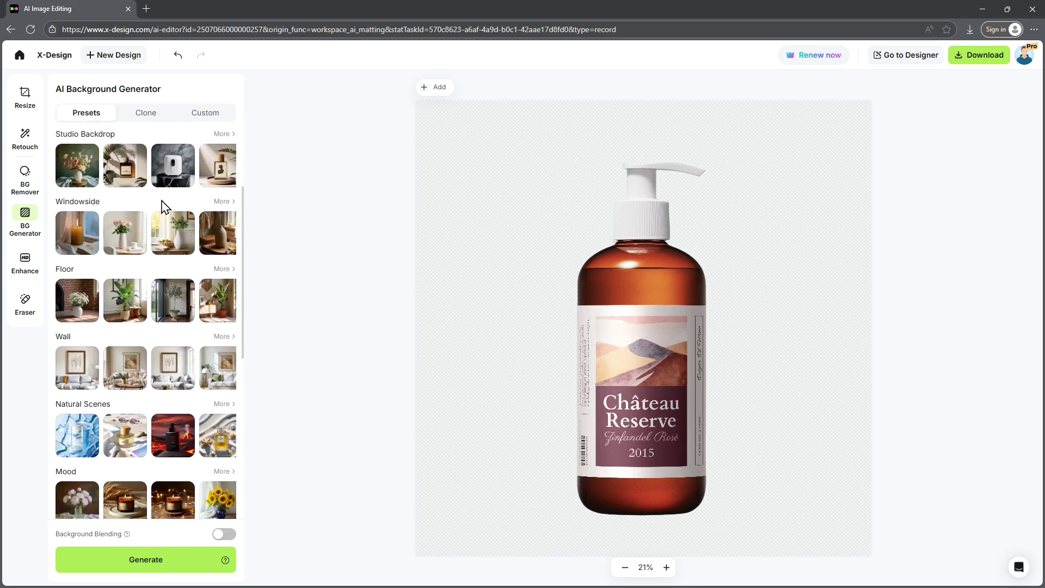
{"action": "scroll", "coordinate": [131, 253], "scroll_direction": "down", "scroll_amount": 3}
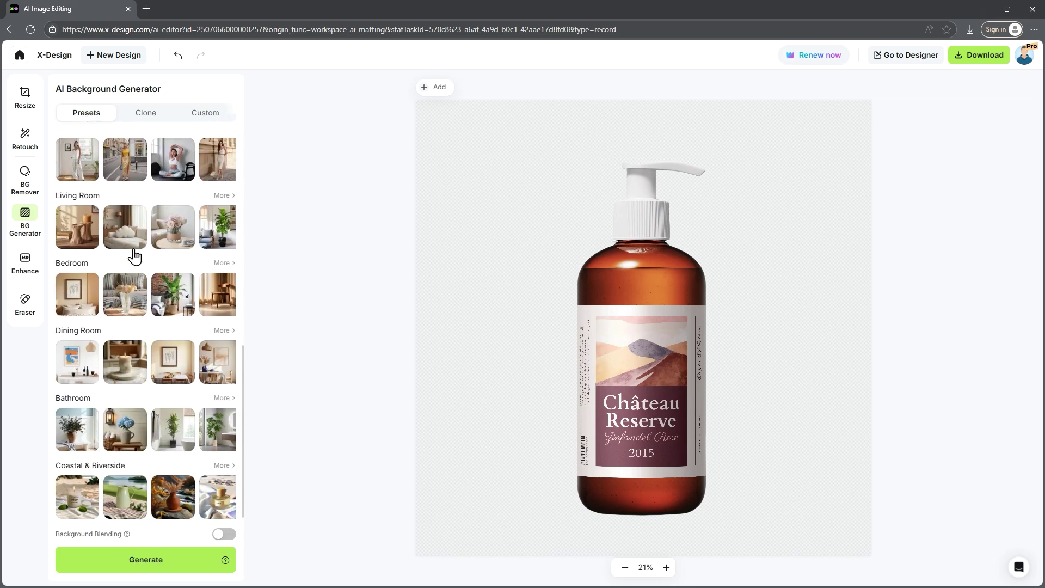
{"action": "left_click", "coordinate": [127, 355]}
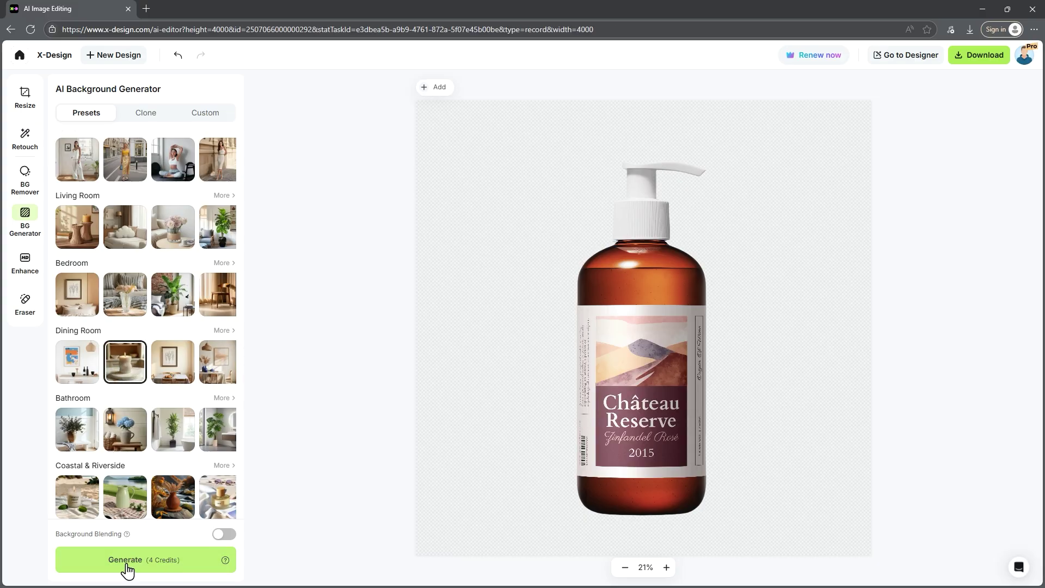
{"action": "left_click", "coordinate": [139, 562]}
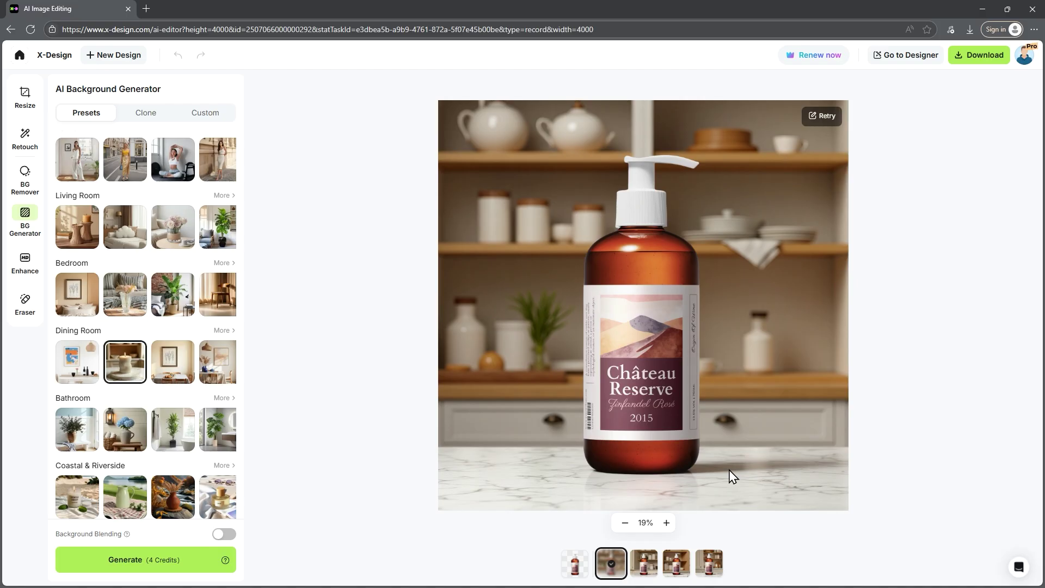
Compare the generated Dining Room variations and return to the first one
{"action": "left_click", "coordinate": [644, 563]}
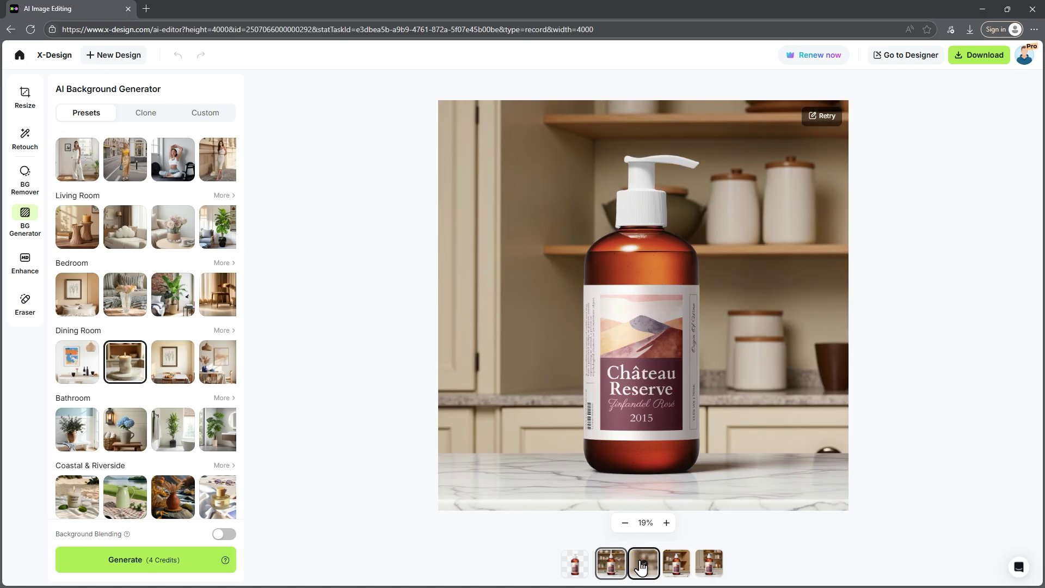
{"action": "left_click", "coordinate": [674, 566]}
{"action": "left_click", "coordinate": [709, 567]}
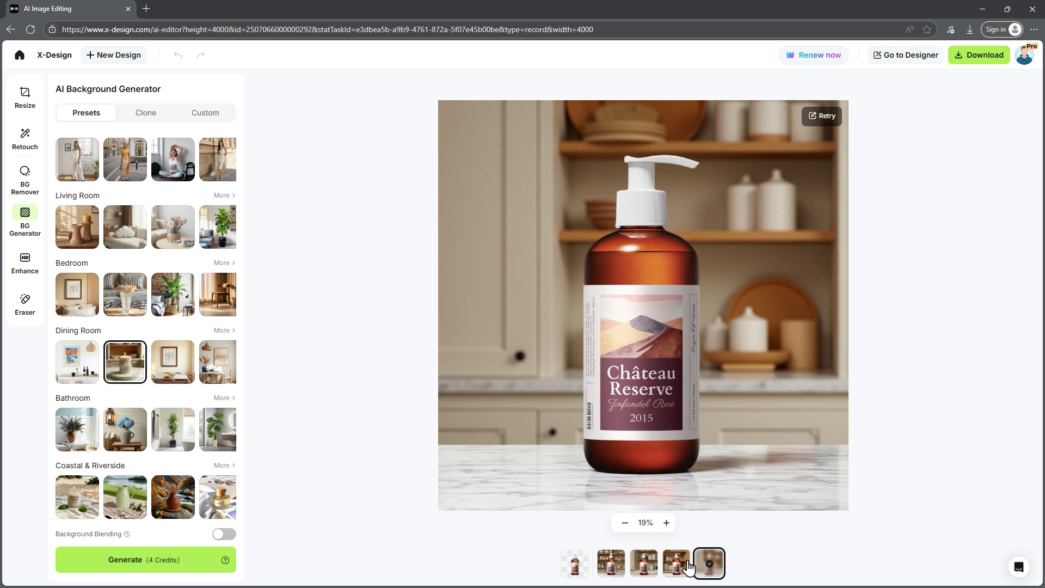
{"action": "left_click", "coordinate": [610, 565]}
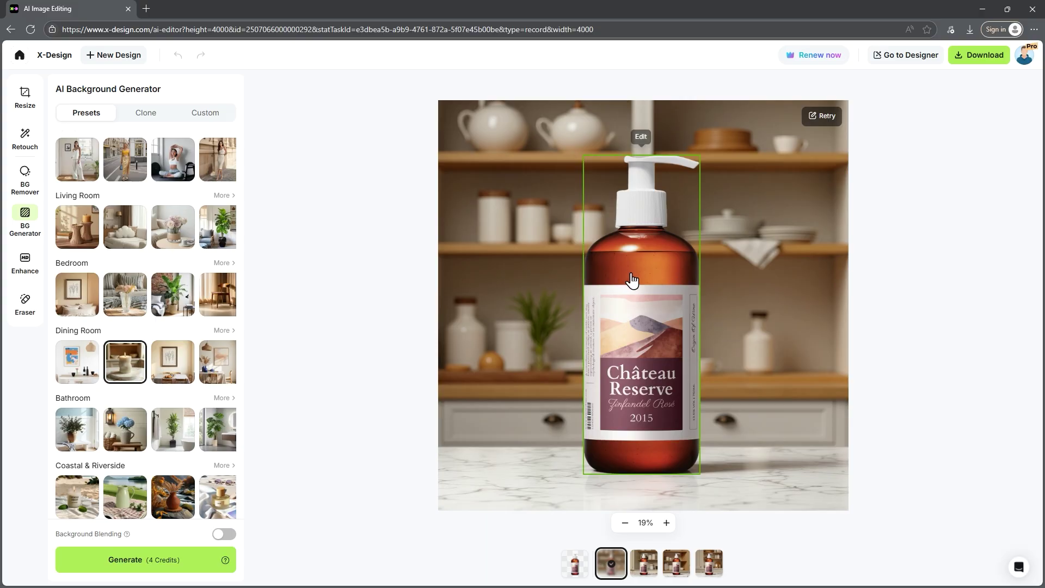
Edit the bottle in the generated scene and scale it down to 58%, keeping its base in place
{"action": "left_click", "coordinate": [641, 259]}
{"action": "left_click", "coordinate": [641, 256]}
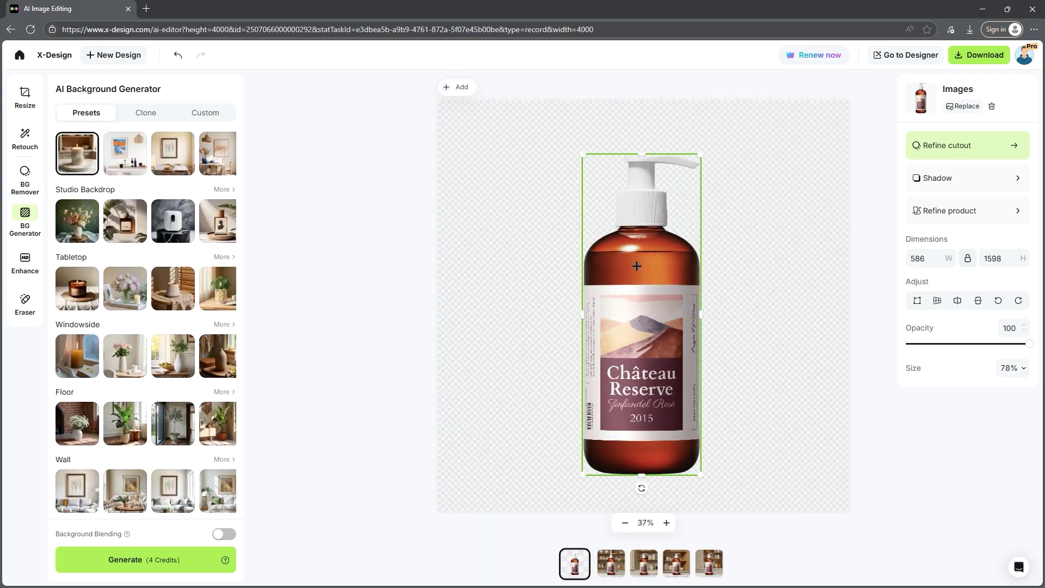
{"action": "left_click_drag", "start_coordinate": [704, 157], "coordinate": [687, 235]}
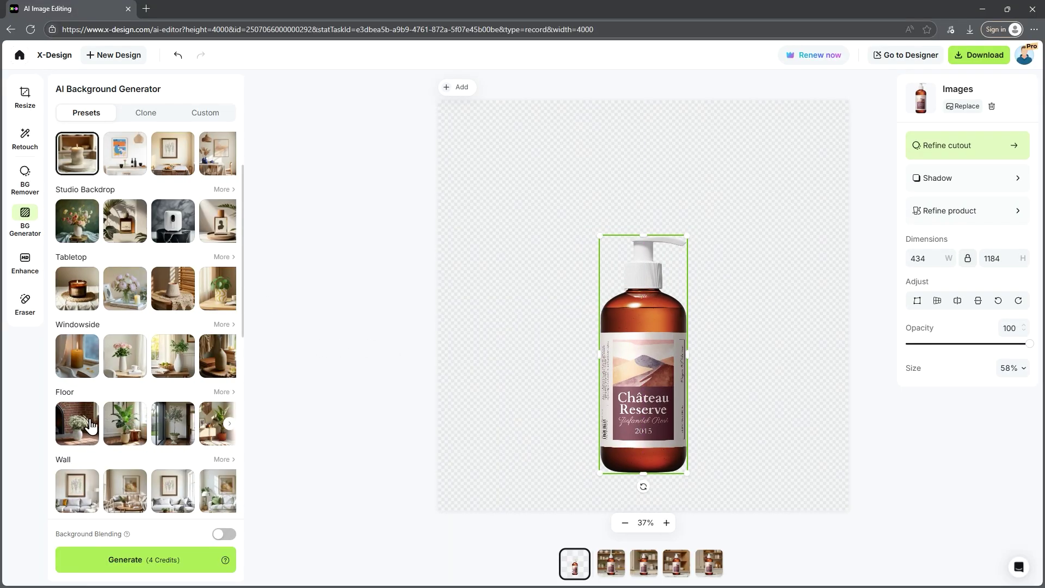
Generate new backgrounds for the smaller bottle from the second Bathroom preset, showing blue flowers in a jug
{"action": "scroll", "coordinate": [162, 427], "scroll_direction": "down", "scroll_amount": 3}
{"action": "scroll", "coordinate": [162, 423], "scroll_direction": "down", "scroll_amount": 5}
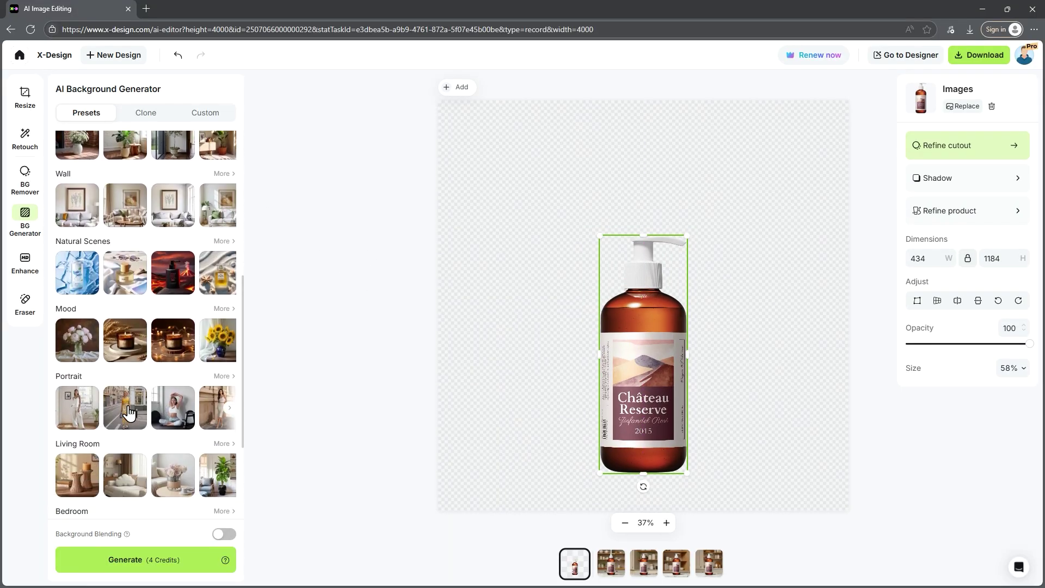
{"action": "left_click", "coordinate": [124, 438]}
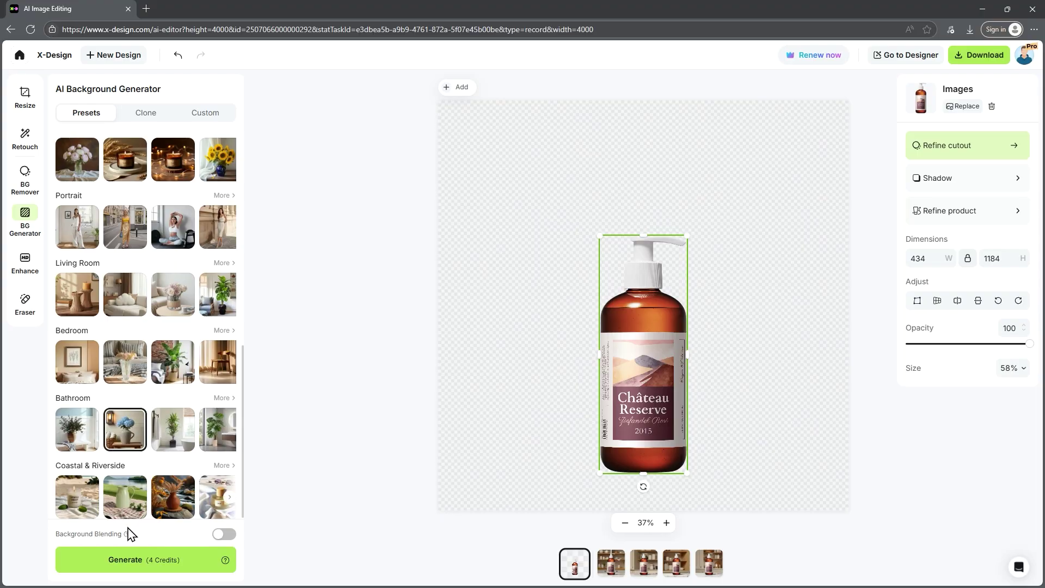
{"action": "left_click", "coordinate": [130, 561]}
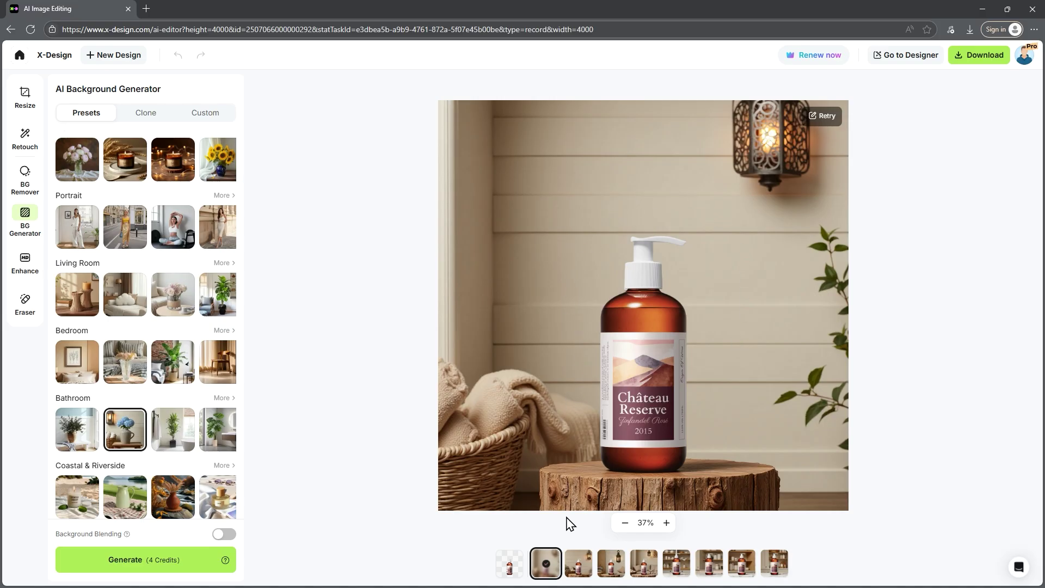
Compare the generated Bathroom variations and choose the first one, with the wall lantern, towel basket and leafy branch
{"action": "left_click", "coordinate": [577, 566]}
{"action": "left_click", "coordinate": [611, 566]}
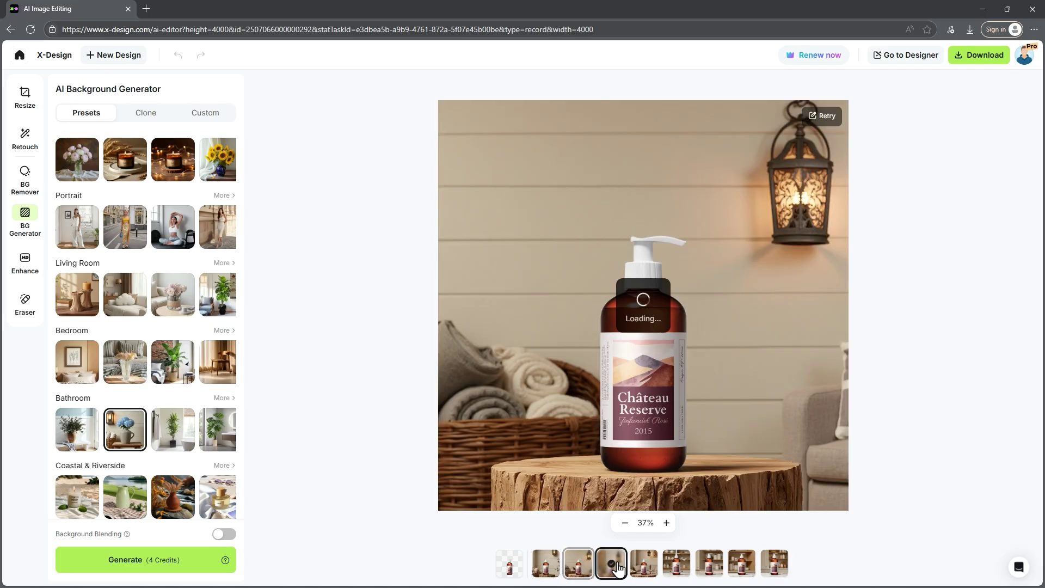
{"action": "left_click", "coordinate": [644, 569]}
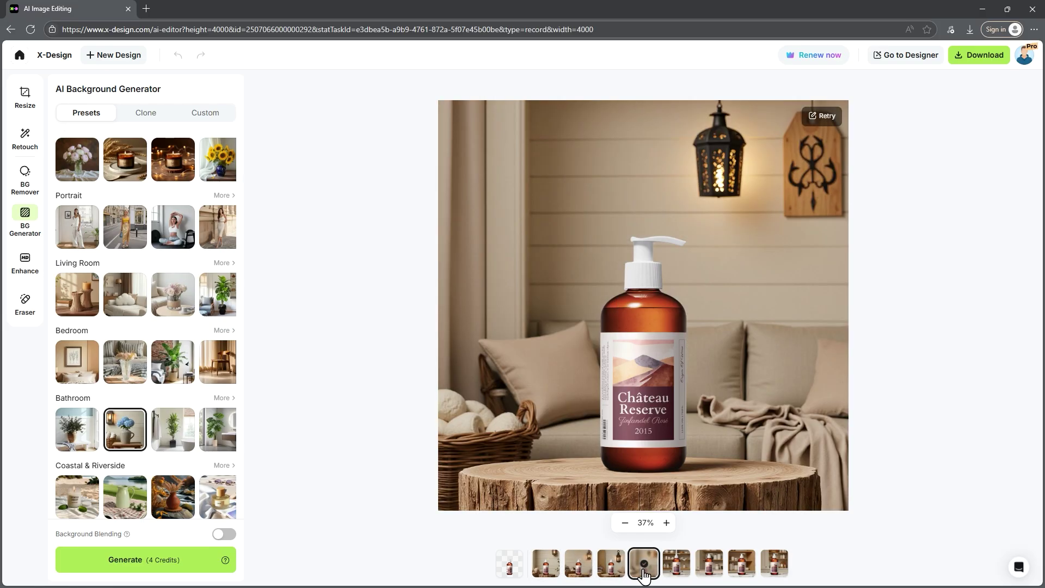
{"action": "left_click", "coordinate": [546, 566]}
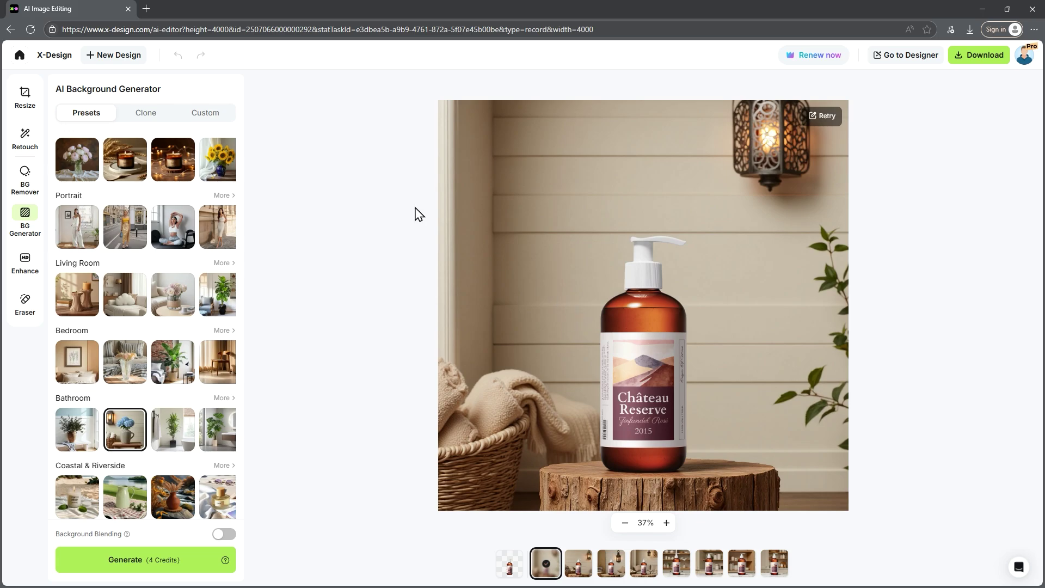
Try the Enhance retouch preset, settle on Texture, and send the image to Designer
{"action": "left_click", "coordinate": [26, 140]}
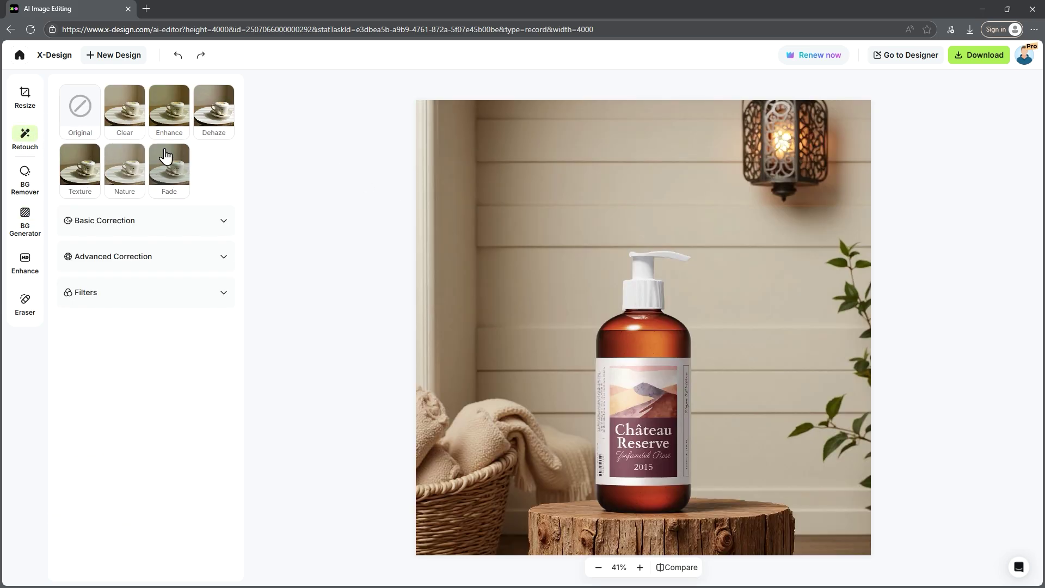
{"action": "left_click", "coordinate": [171, 109]}
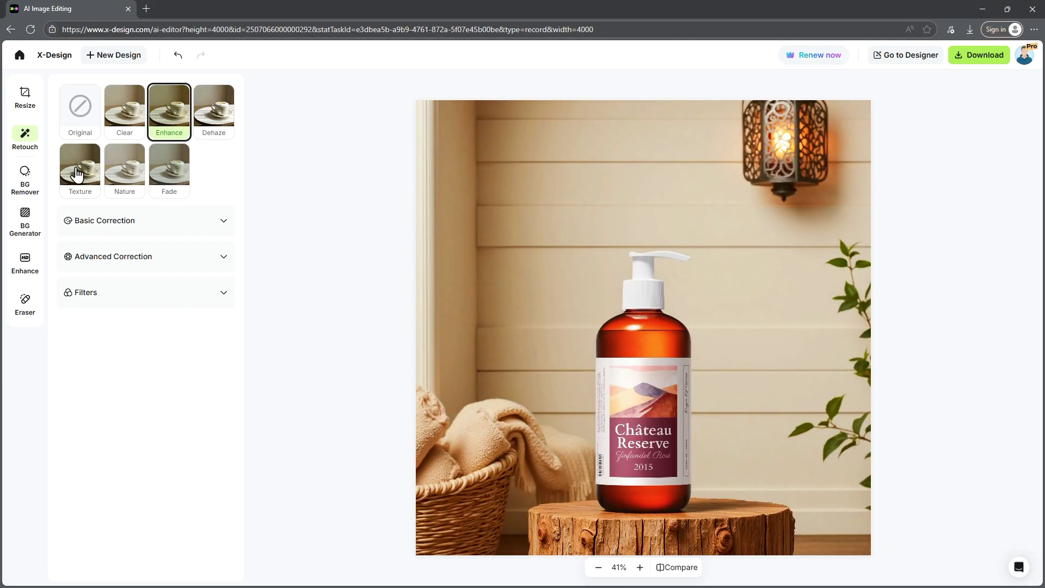
{"action": "left_click", "coordinate": [78, 173]}
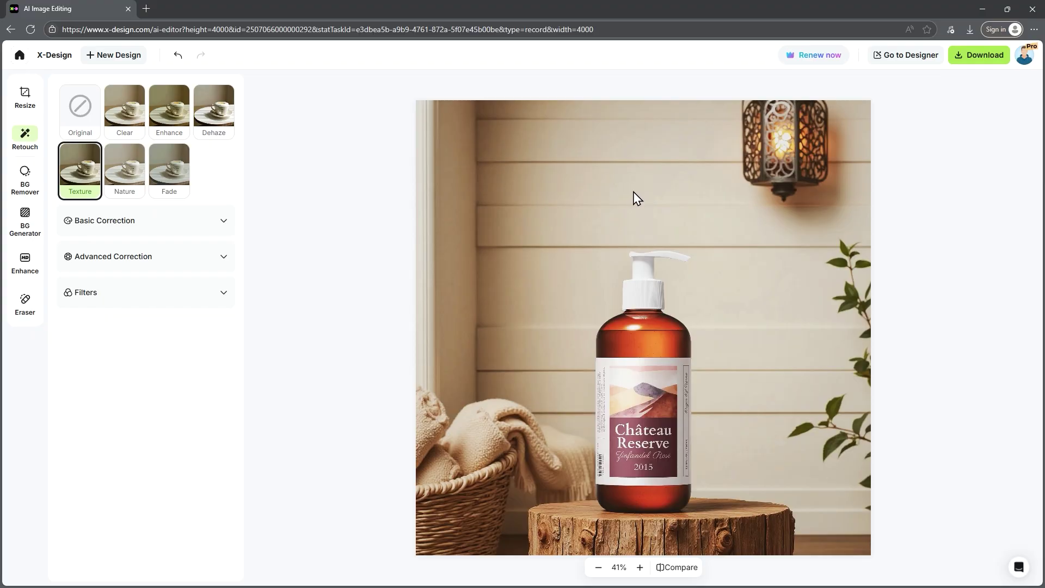
{"action": "left_click", "coordinate": [901, 60]}
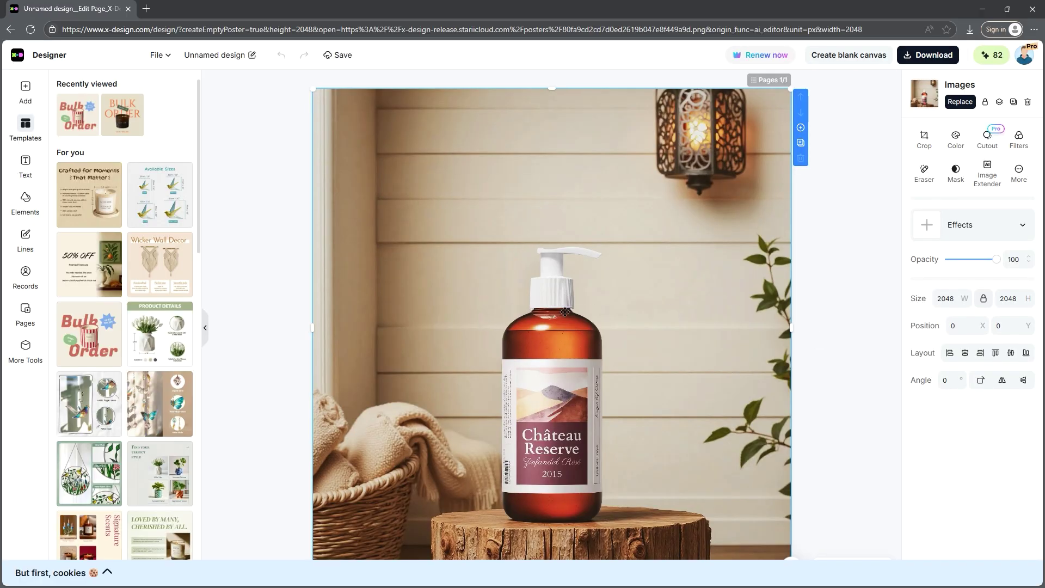
Add a brush-script text effect reading "Chateau", colour it white and place it above the bottle near the image's upper edge
{"action": "scroll", "coordinate": [98, 346], "scroll_direction": "down", "scroll_amount": 2}
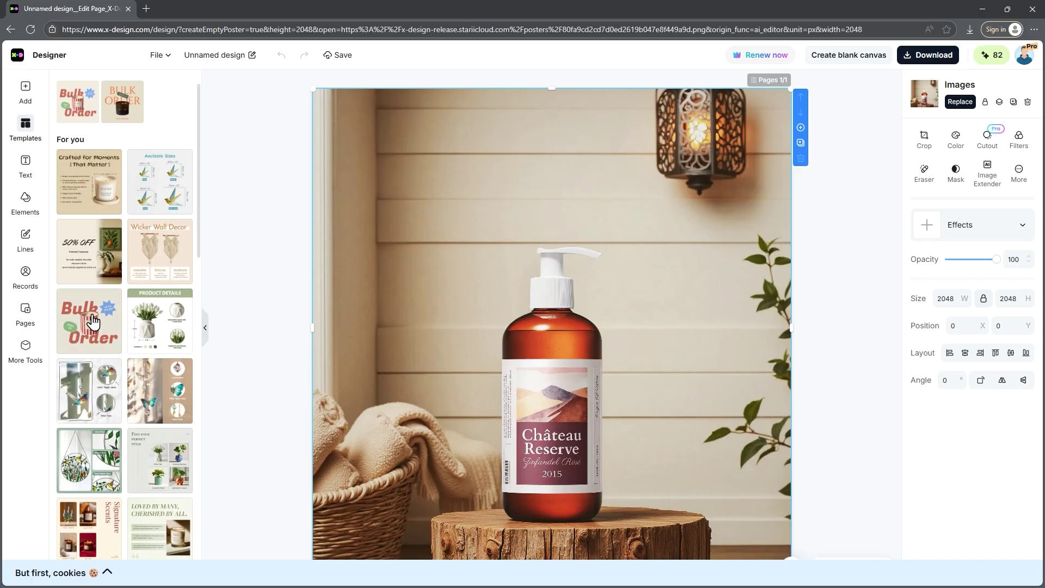
{"action": "scroll", "coordinate": [98, 346], "scroll_direction": "up", "scroll_amount": 2}
{"action": "left_click", "coordinate": [25, 163]}
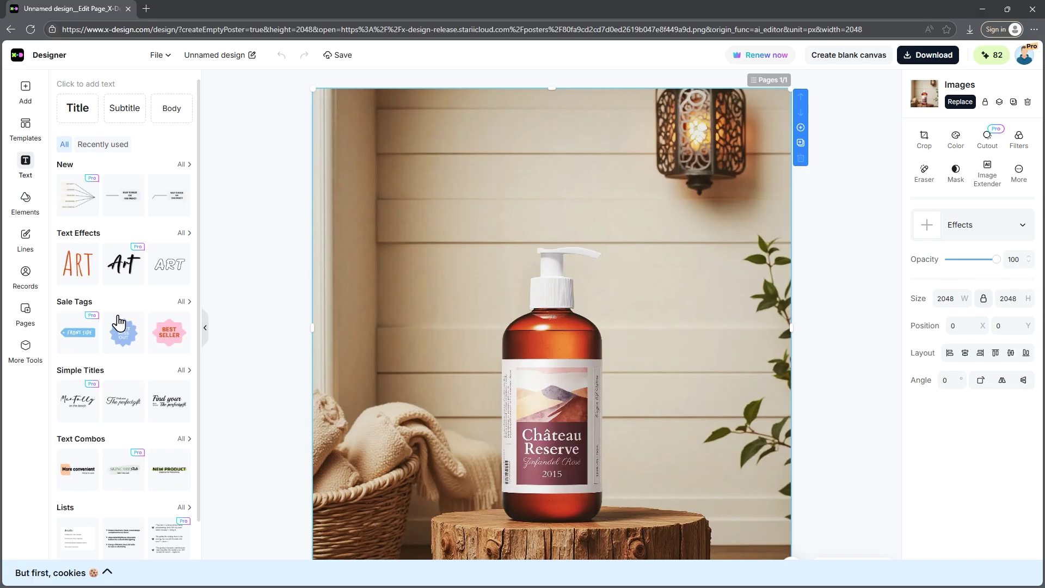
{"action": "left_click", "coordinate": [123, 267]}
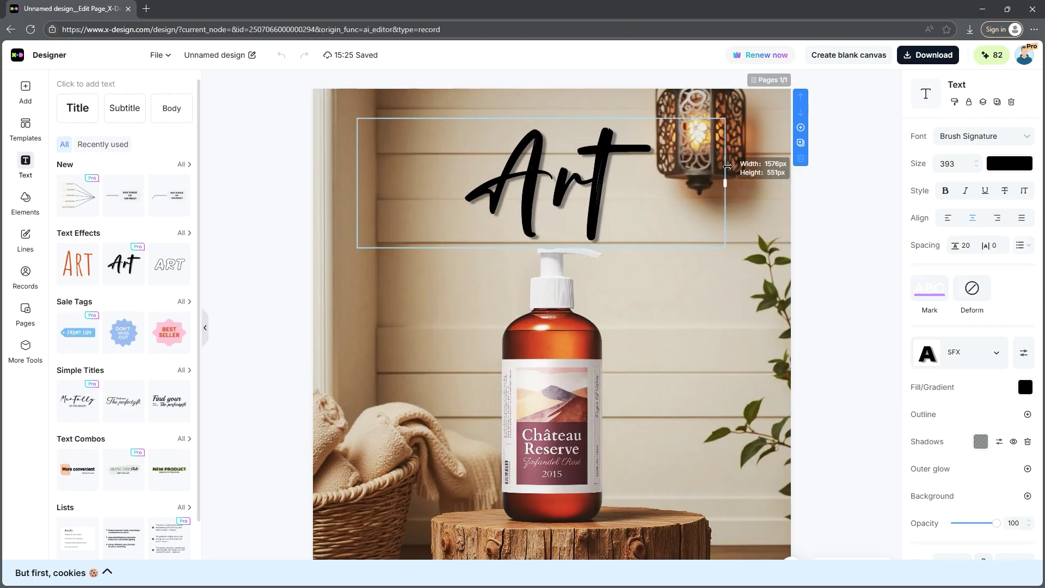
{"action": "double_click", "coordinate": [508, 161]}
{"action": "type", "text": "Chateau"}
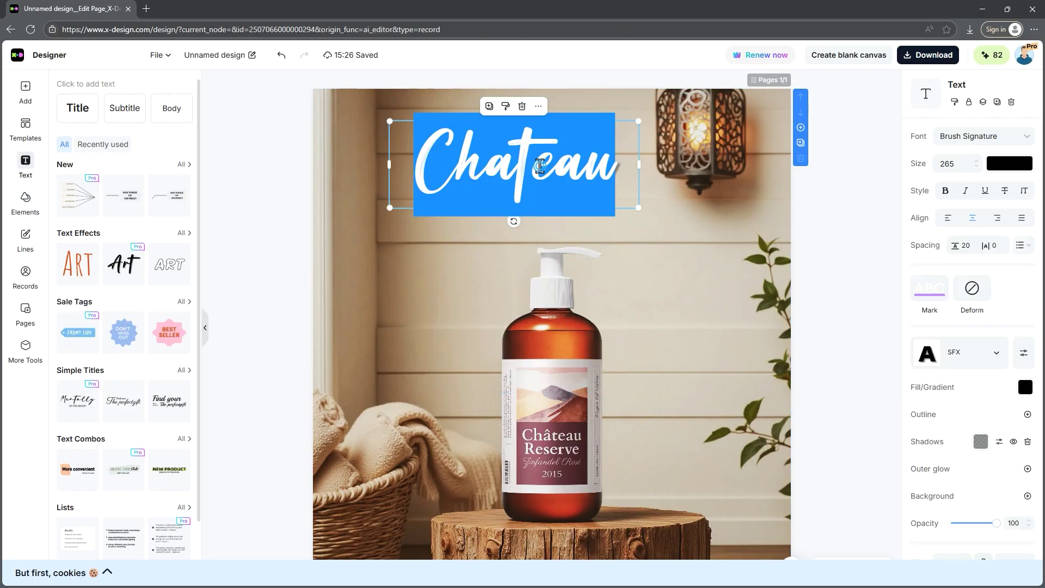
{"action": "left_click", "coordinate": [1010, 163]}
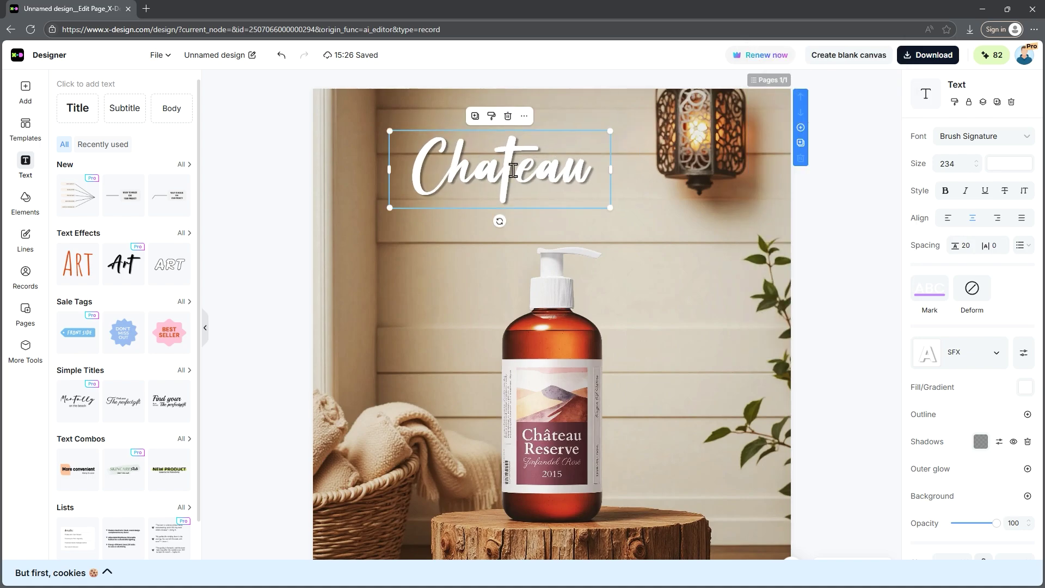
{"action": "left_click_drag", "start_coordinate": [510, 171], "coordinate": [536, 140]}
Add a matching white "Reserve" title at size 223 and position it just below and slightly right of "Chateau"
{"action": "double_click", "coordinate": [594, 217]}
{"action": "type", "text": "Reser"}
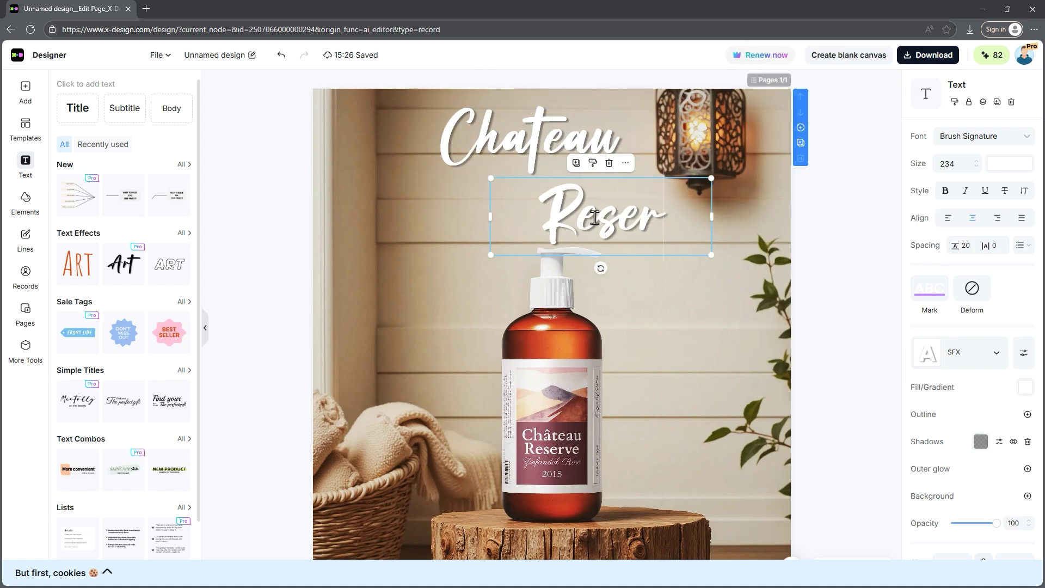
{"action": "type", "text": "ve"}
{"action": "left_click_drag", "start_coordinate": [651, 209], "coordinate": [617, 186]}
{"action": "left_click_drag", "start_coordinate": [673, 230], "coordinate": [662, 221]}
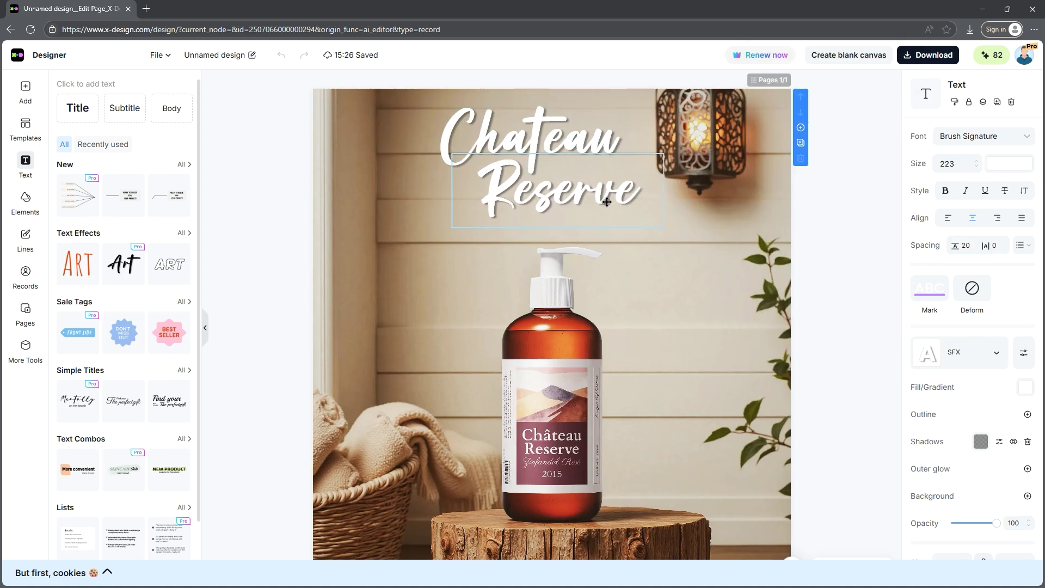
{"action": "left_click", "coordinate": [637, 283]}
Add a text combo reading "100% Natural" and "Vitamin C Serum", and arrange it vertically to the right of the bottle
{"action": "left_click", "coordinate": [169, 469]}
{"action": "double_click", "coordinate": [552, 321]}
{"action": "type", "text": "100% Natural"}
{"action": "double_click", "coordinate": [512, 344]}
{"action": "type", "text": "Vitamin C Serum"}
{"action": "left_click", "coordinate": [497, 345]}
{"action": "left_click_drag", "start_coordinate": [551, 363], "coordinate": [657, 389]}
{"action": "left_click_drag", "start_coordinate": [680, 275], "coordinate": [686, 246]}
{"action": "mouse_move", "coordinate": [664, 303]}
{"action": "left_mouse_down"}
{"action": "mouse_move", "coordinate": [707, 303]}
{"action": "mouse_move", "coordinate": [676, 302]}
{"action": "left_mouse_up"}
{"action": "left_click", "coordinate": [626, 283]}
Add a thin white rounded bar between the "Chateau" and "Reserve" titles
{"action": "left_click", "coordinate": [25, 241]}
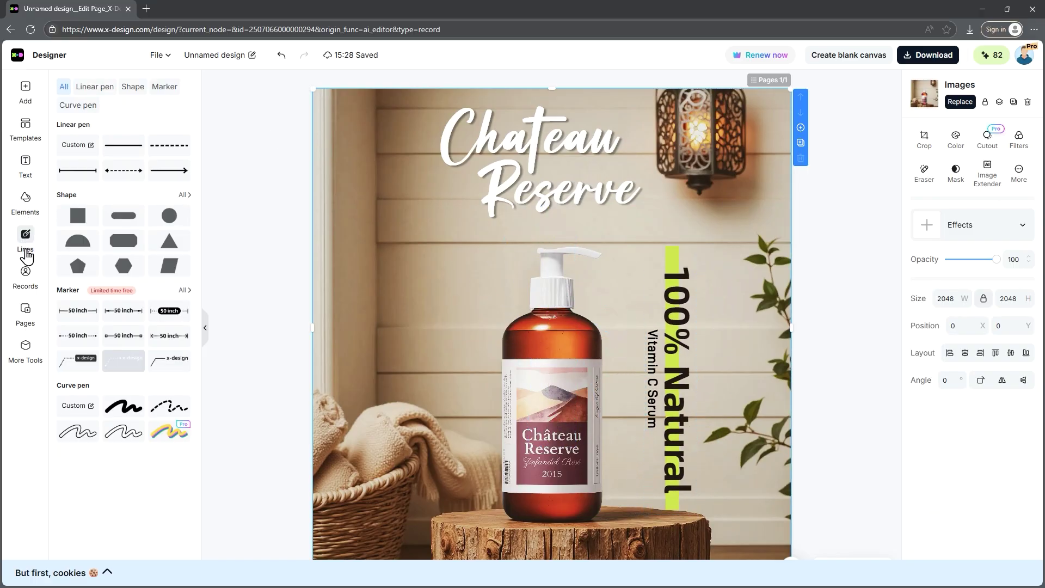
{"action": "left_click", "coordinate": [123, 217]}
{"action": "left_click_drag", "start_coordinate": [544, 163], "coordinate": [630, 165]}
{"action": "left_click", "coordinate": [772, 337]}
{"action": "left_click", "coordinate": [816, 346]}
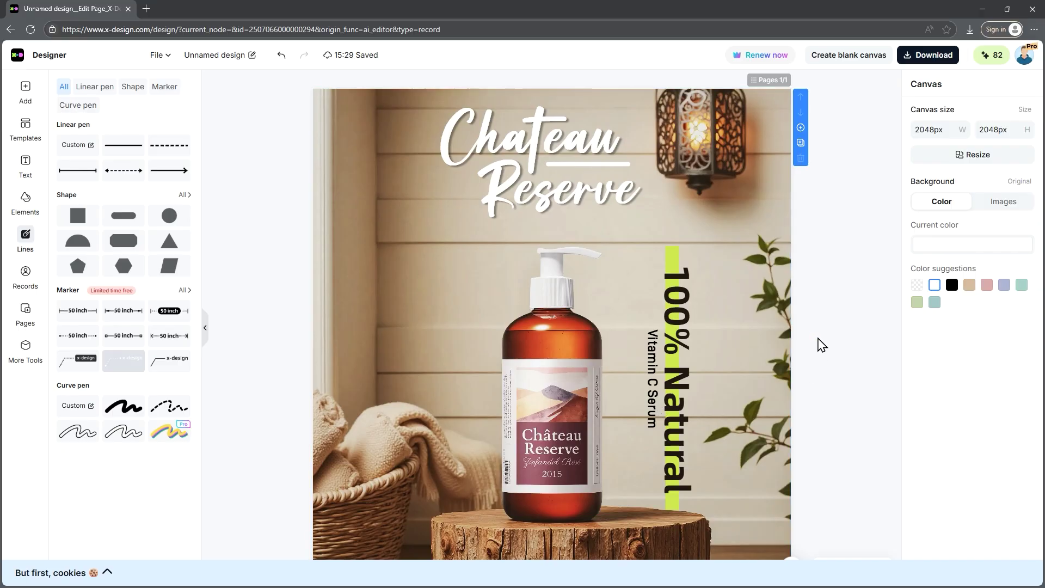
Open the download options for exporting the finished design
{"action": "left_click", "coordinate": [924, 61]}
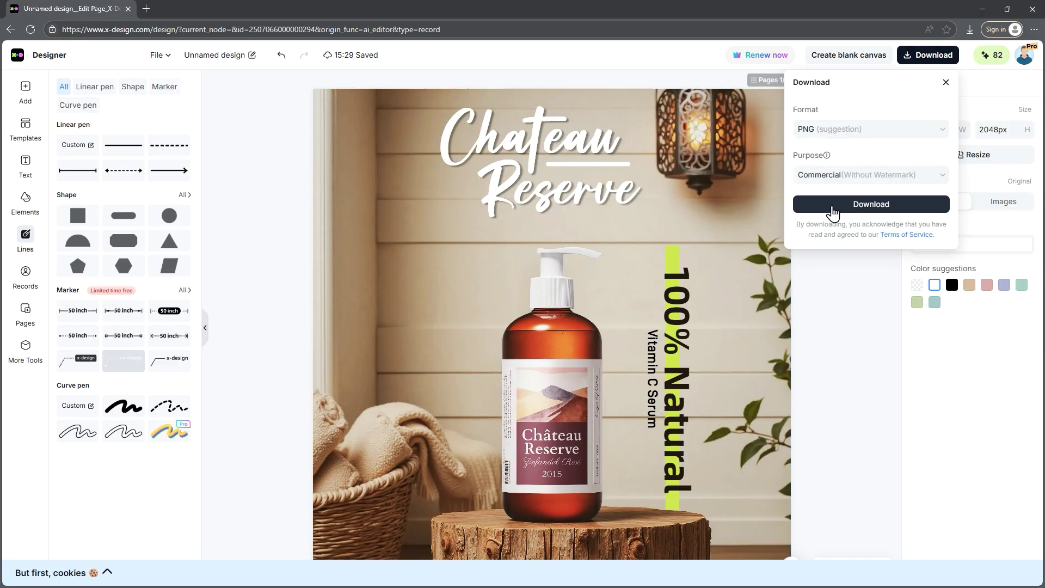